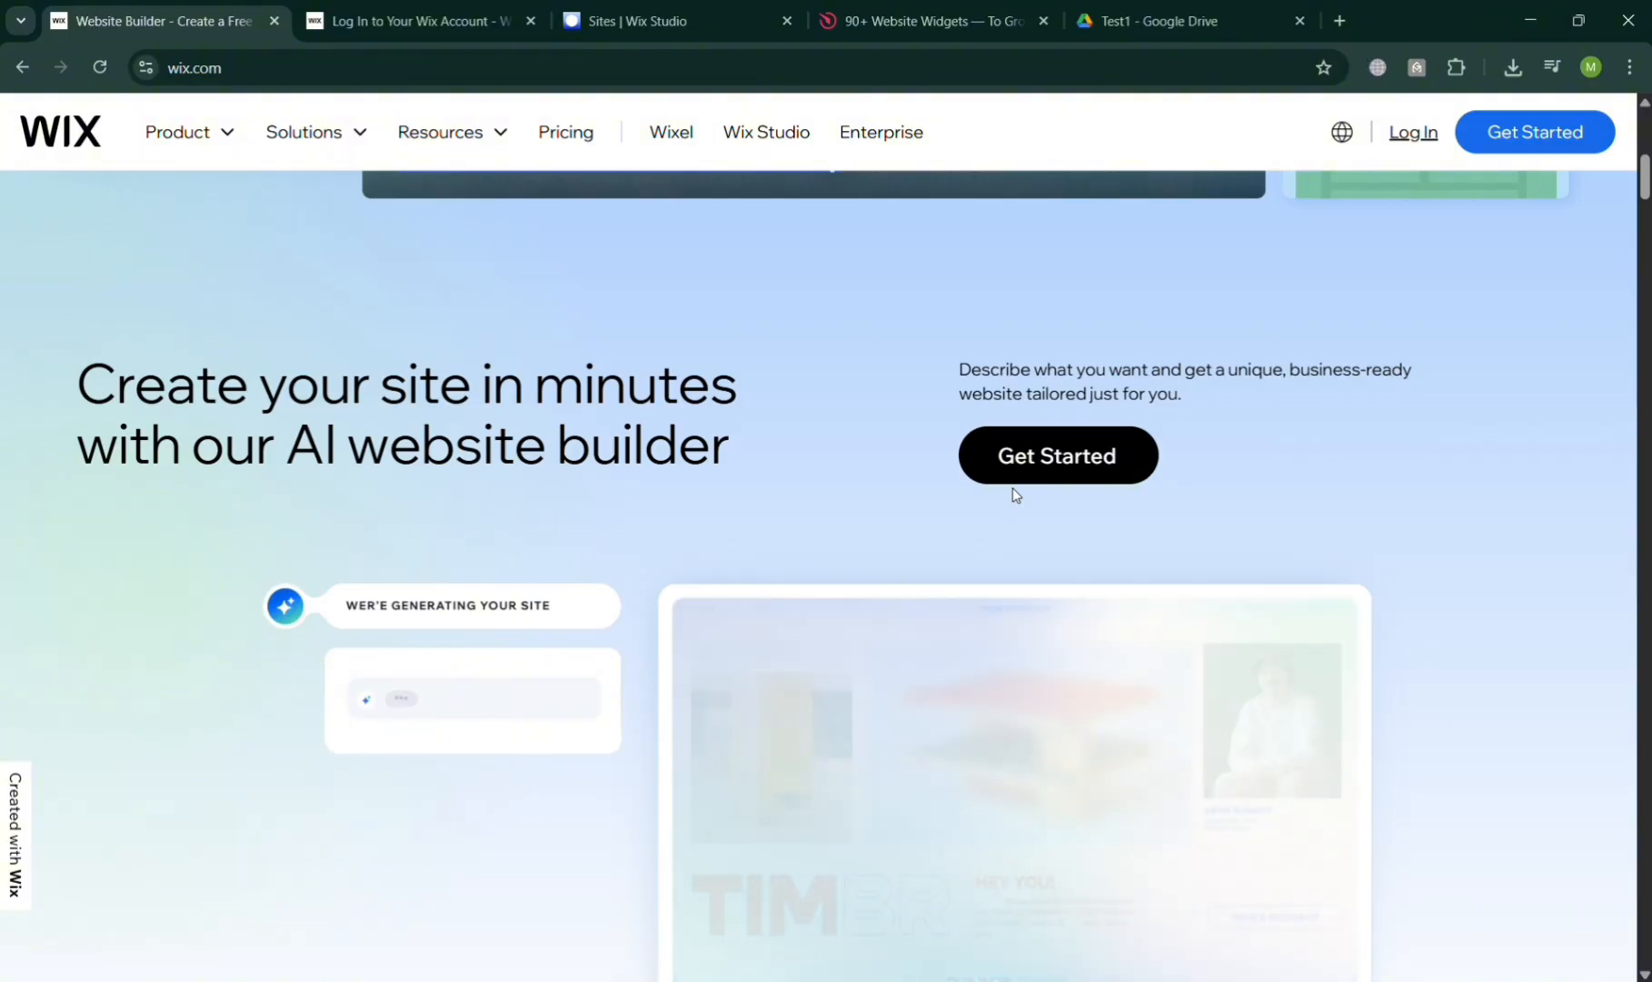
Scroll through the page, then go to the Wix account log-in page
scroll(1014, 489, "up", 9)
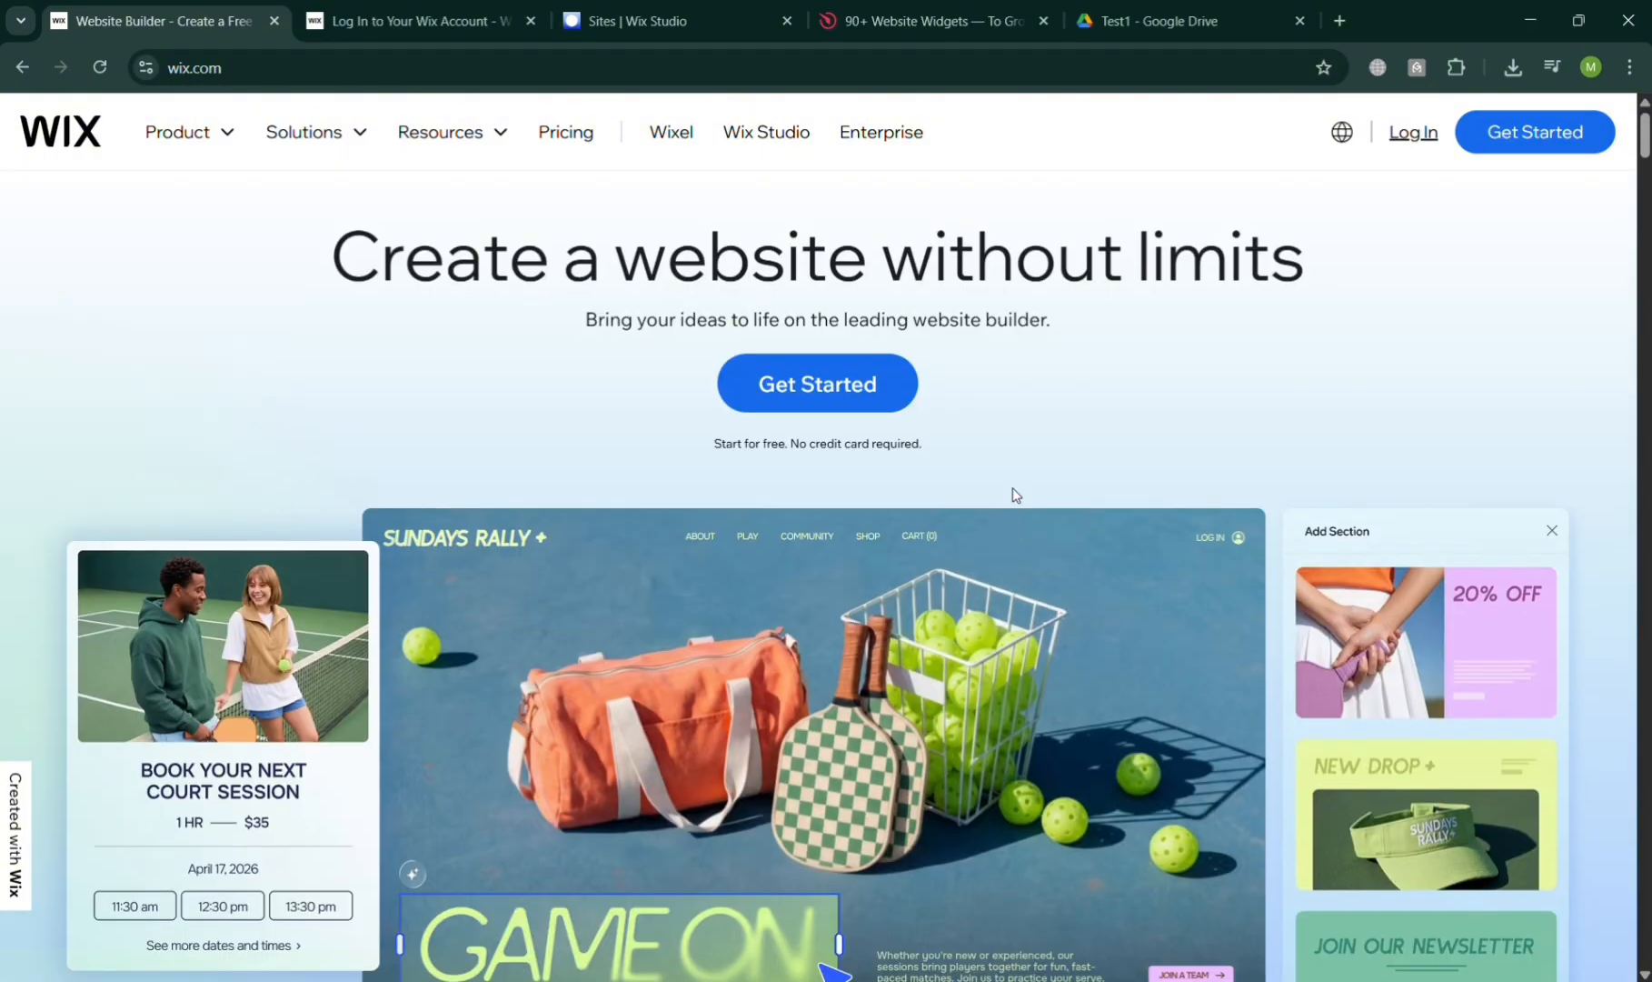
scroll(1016, 495, "down", 15)
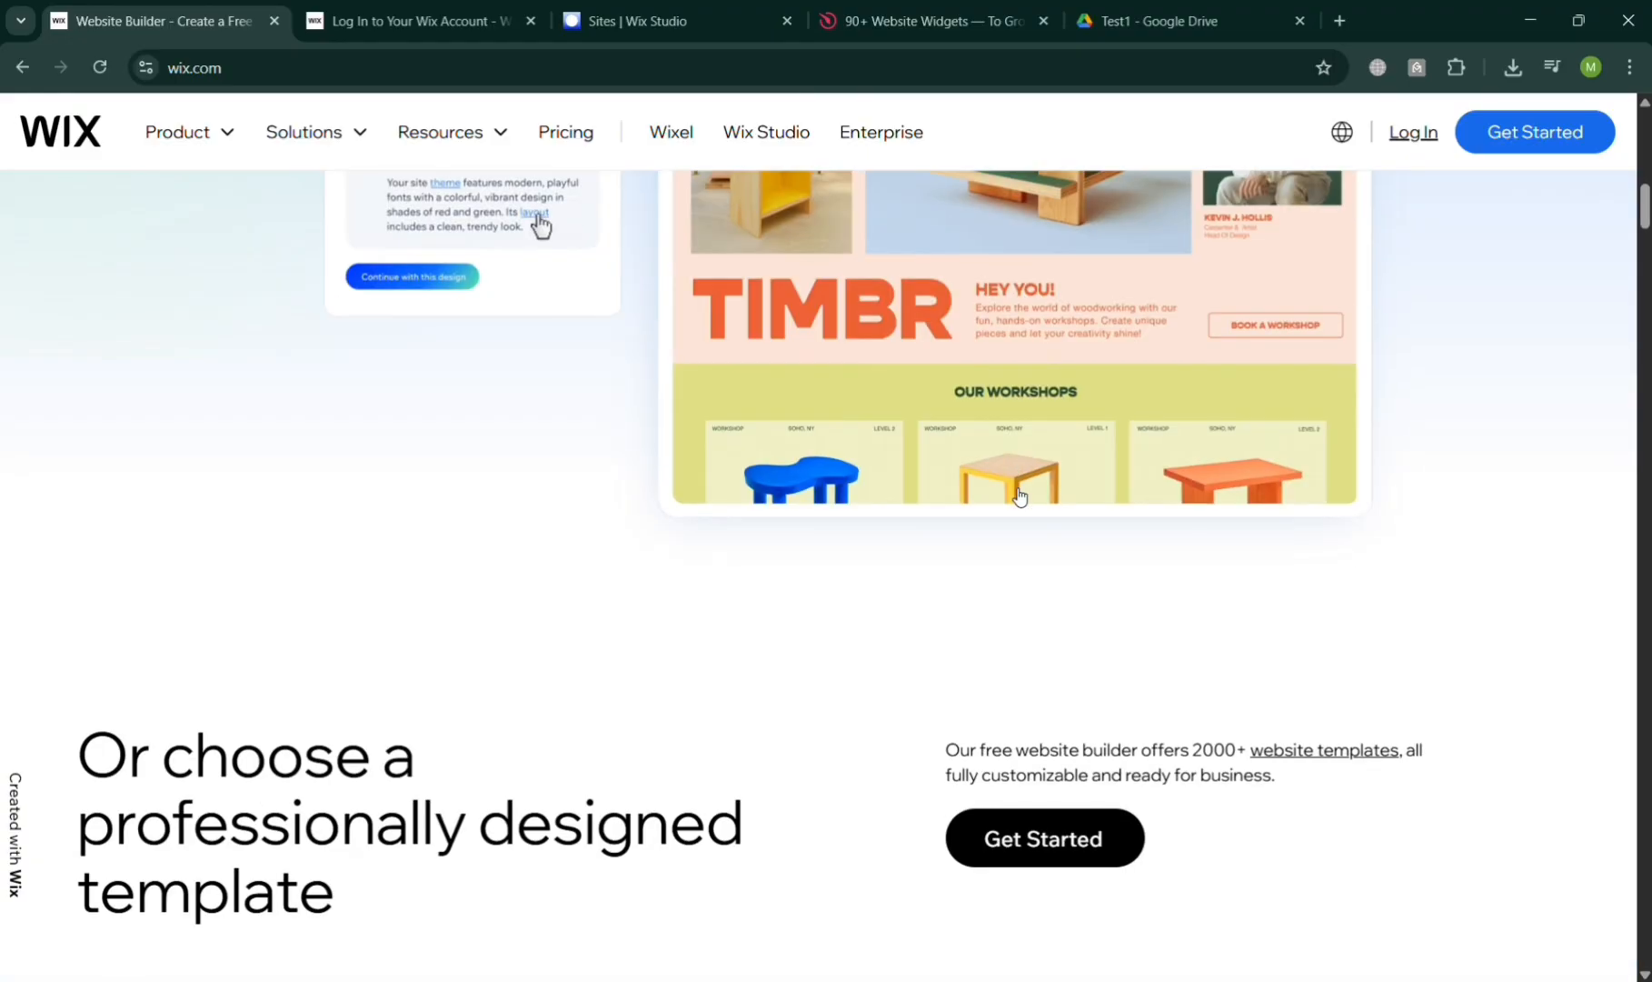
scroll(1019, 495, "down", 4)
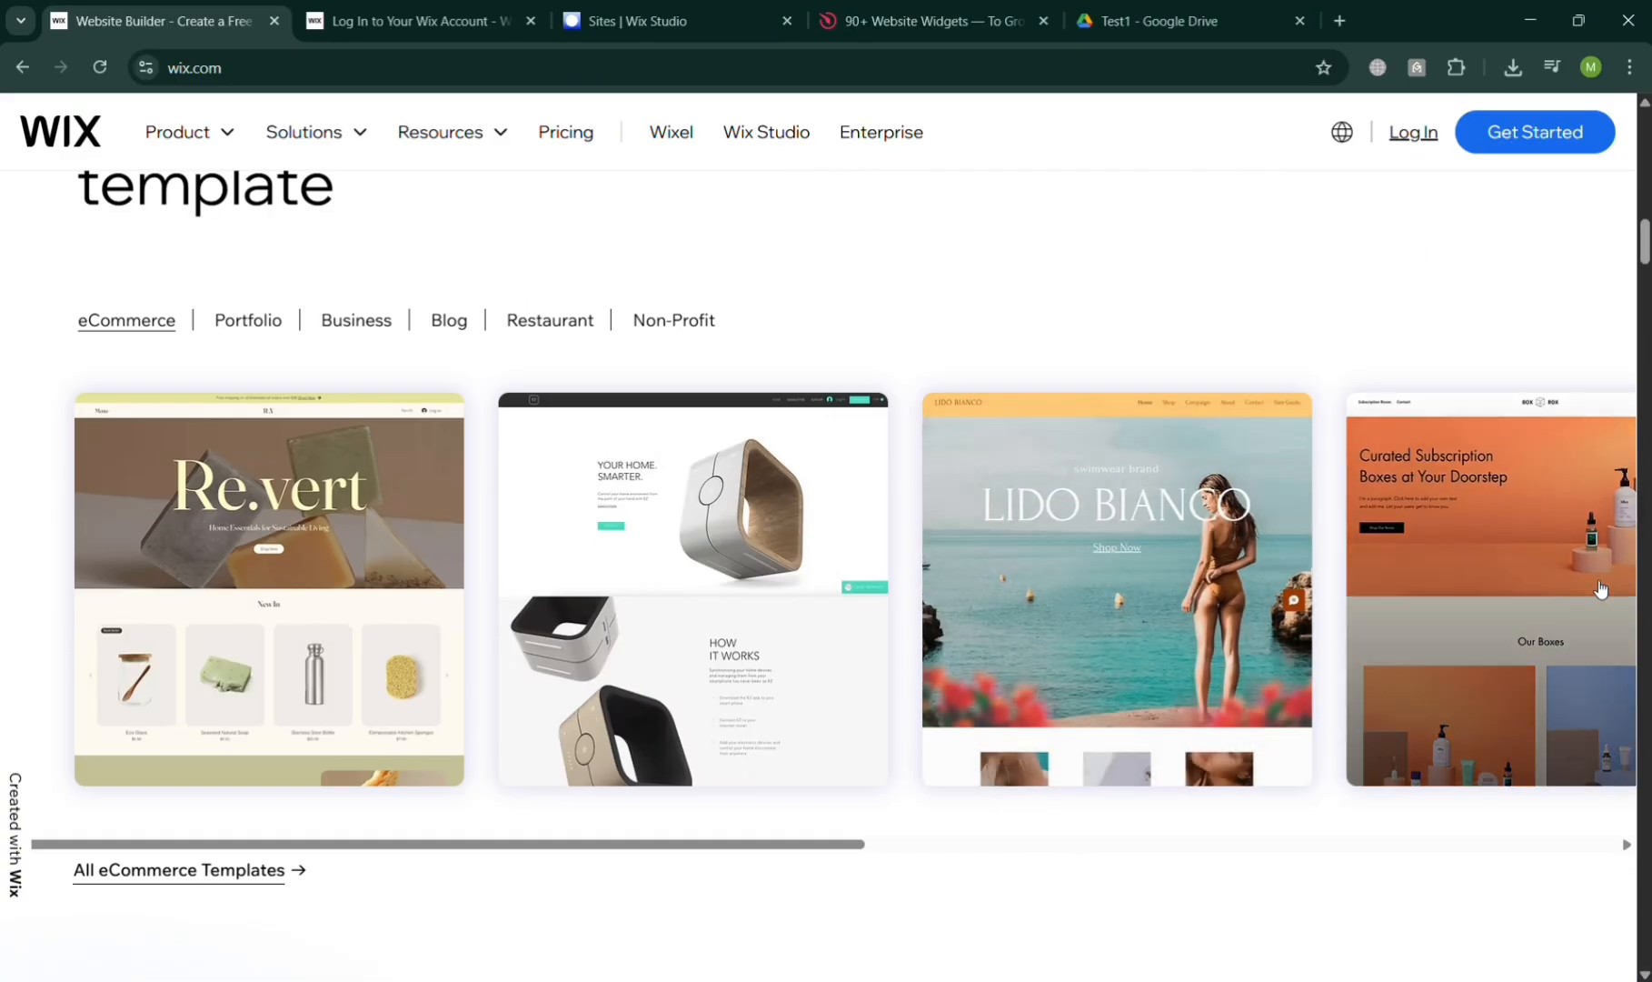
scroll(1545, 609, "right", 15)
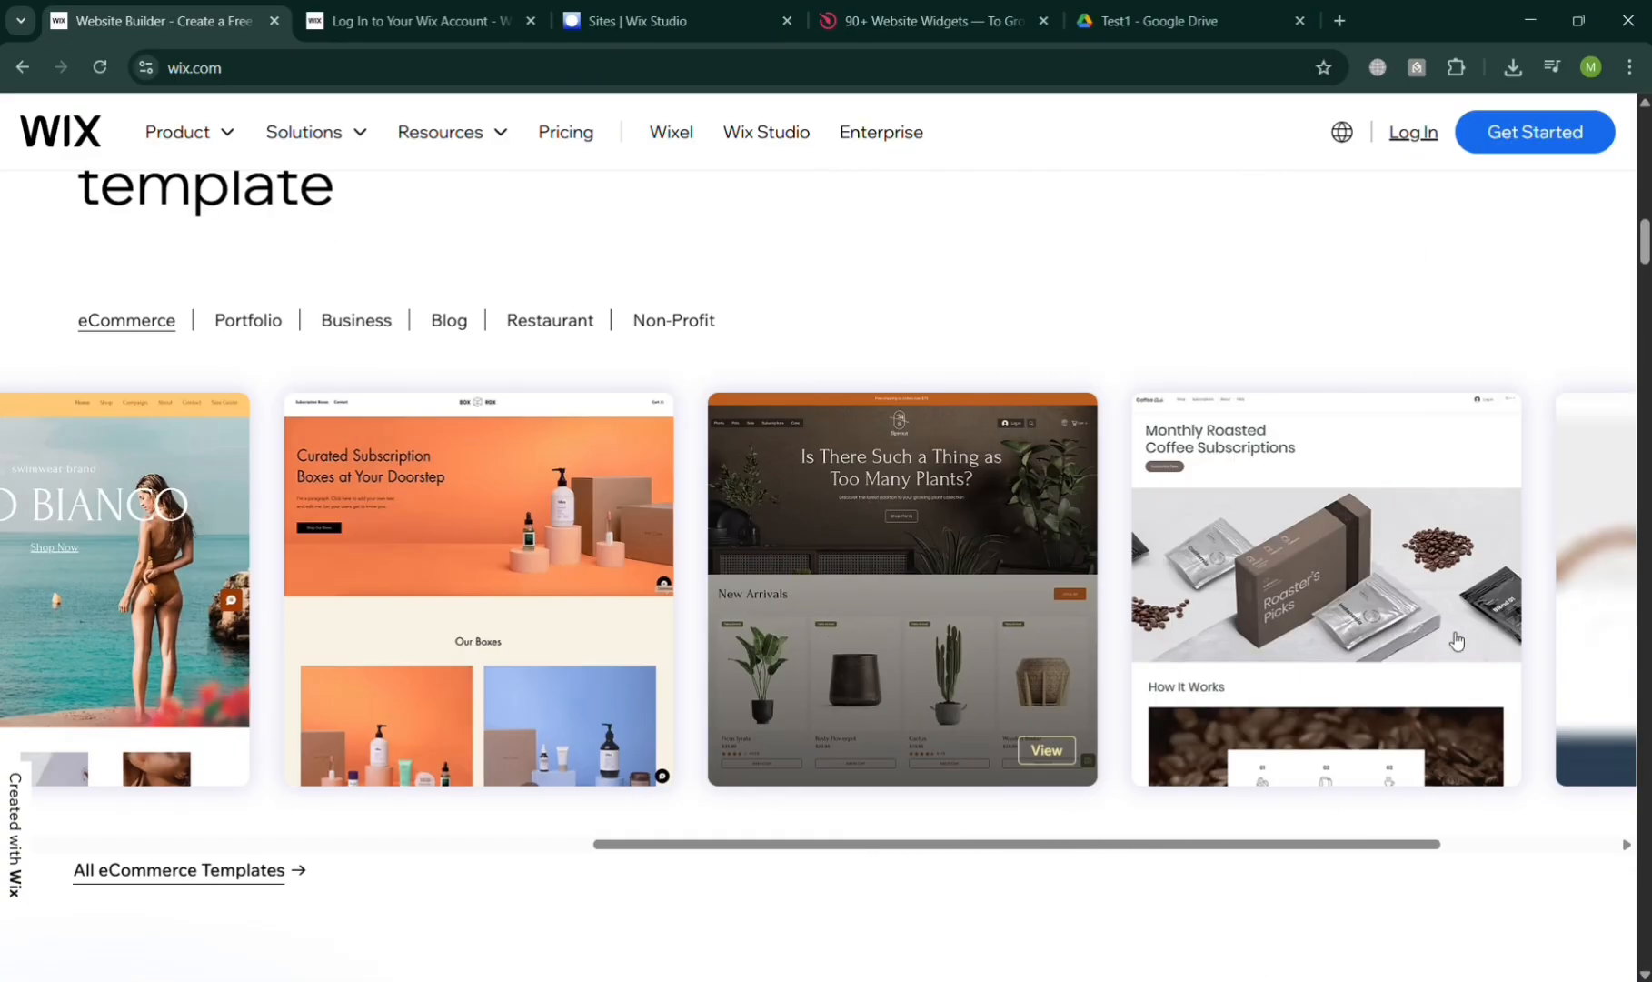
scroll(1456, 640, "down", 20)
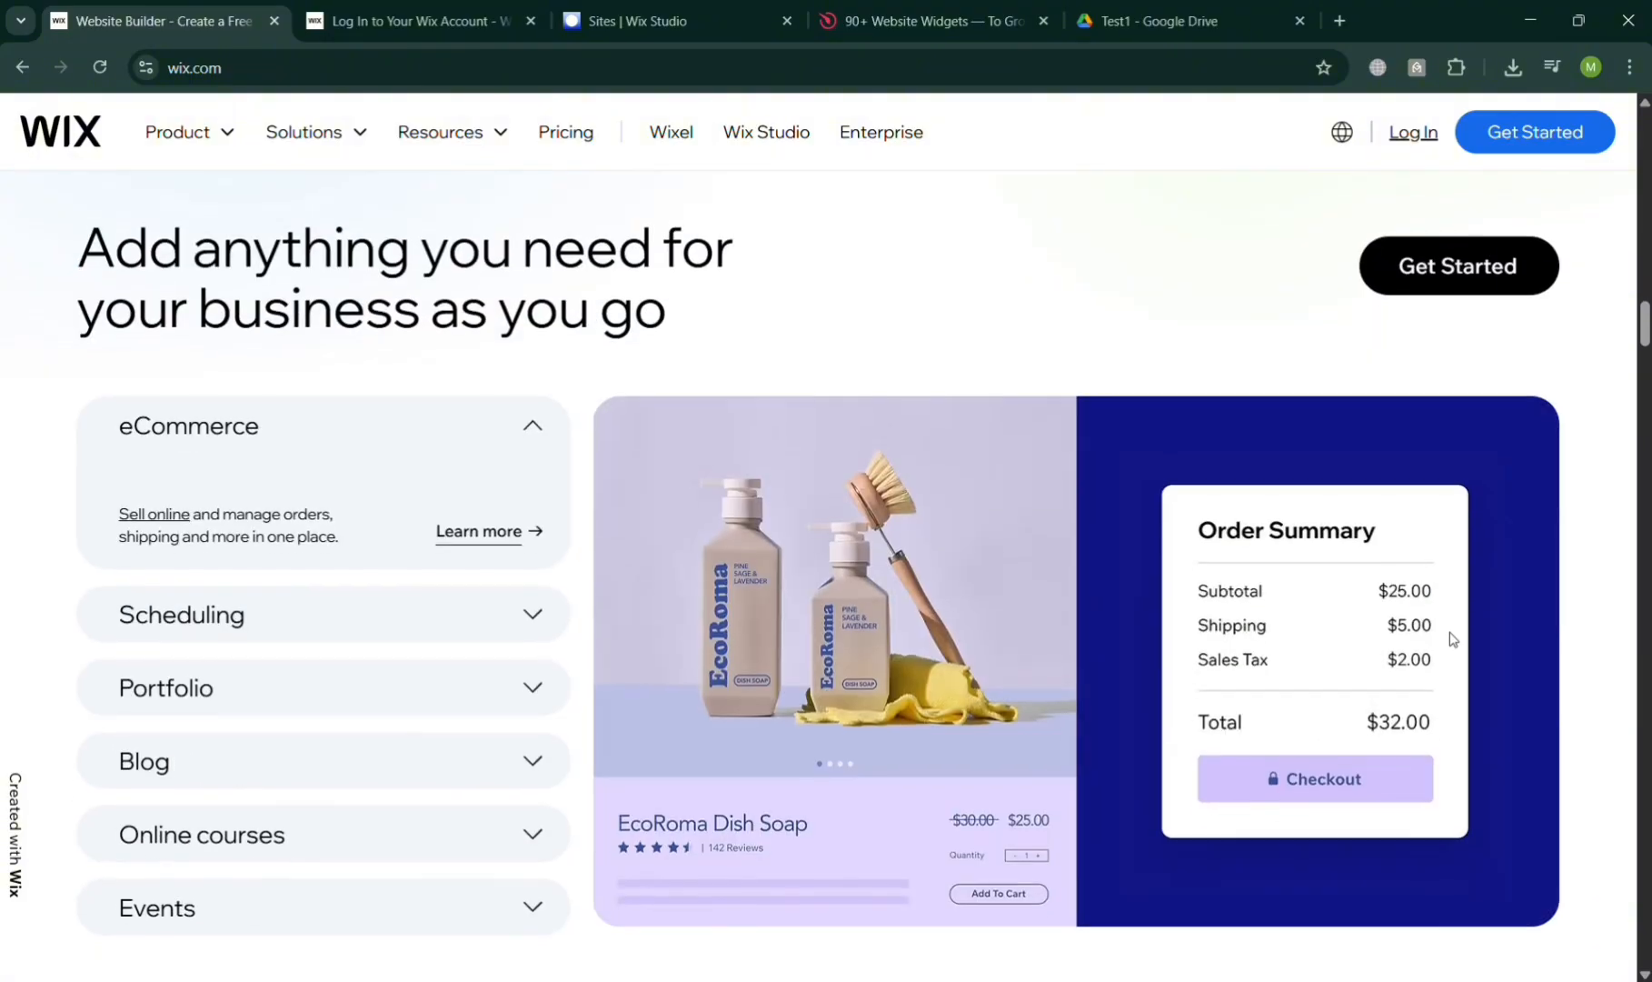
scroll(1450, 639, "down", 10)
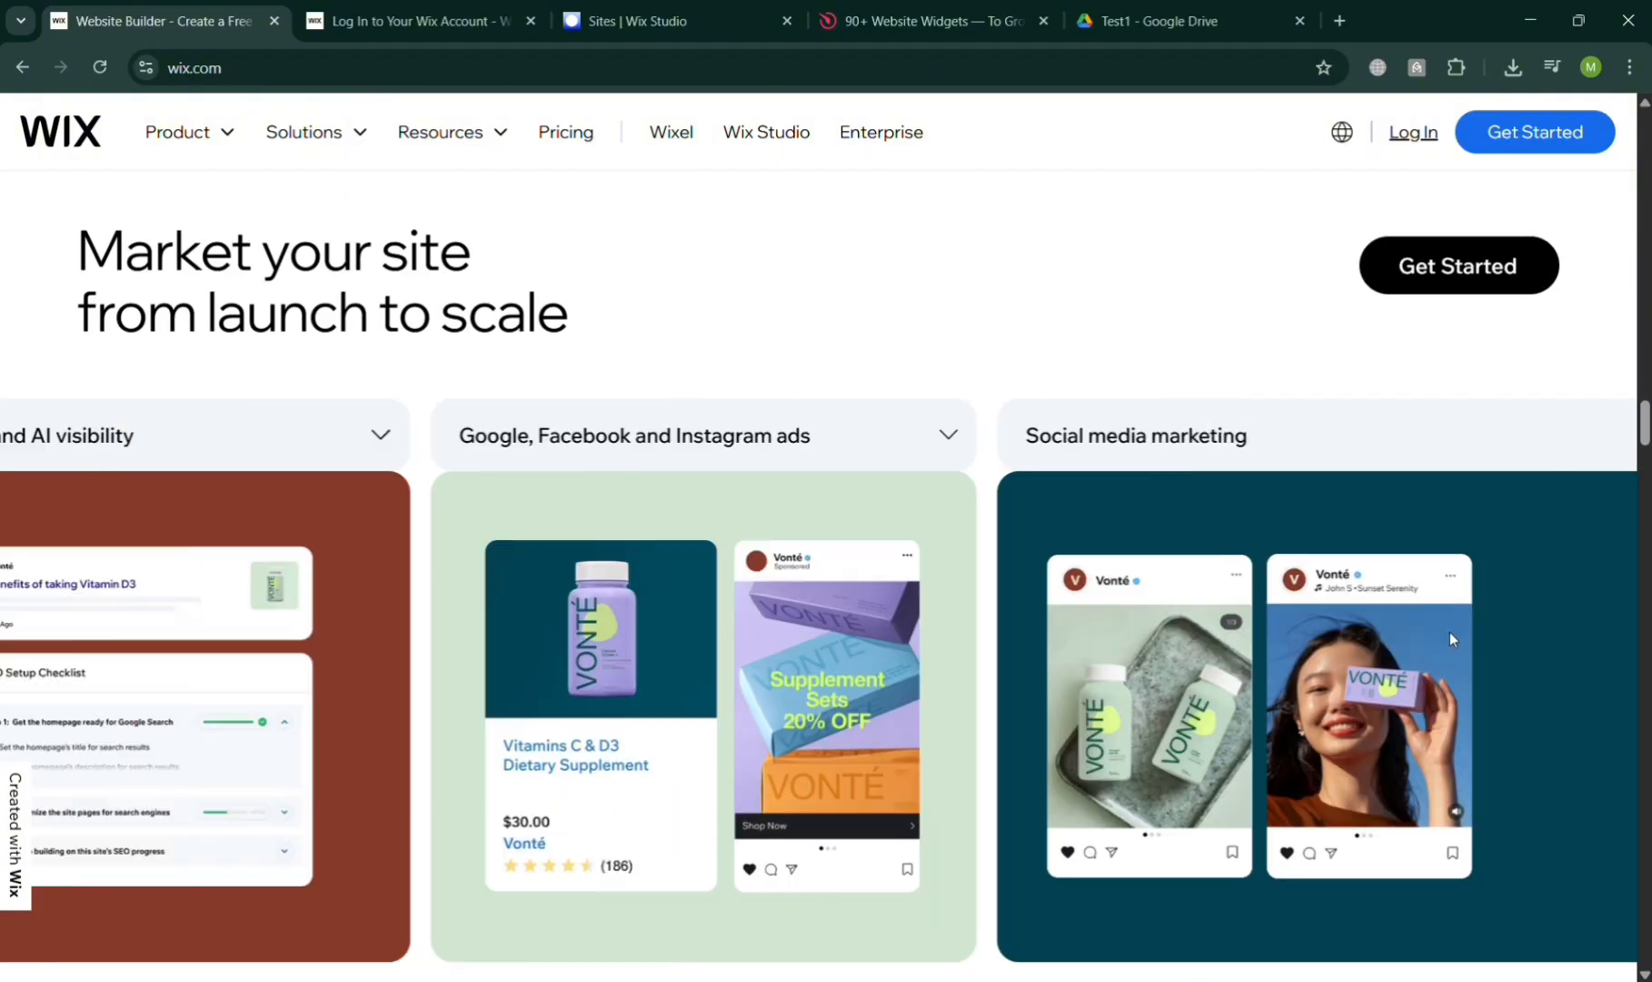
scroll(1450, 638, "down", 20)
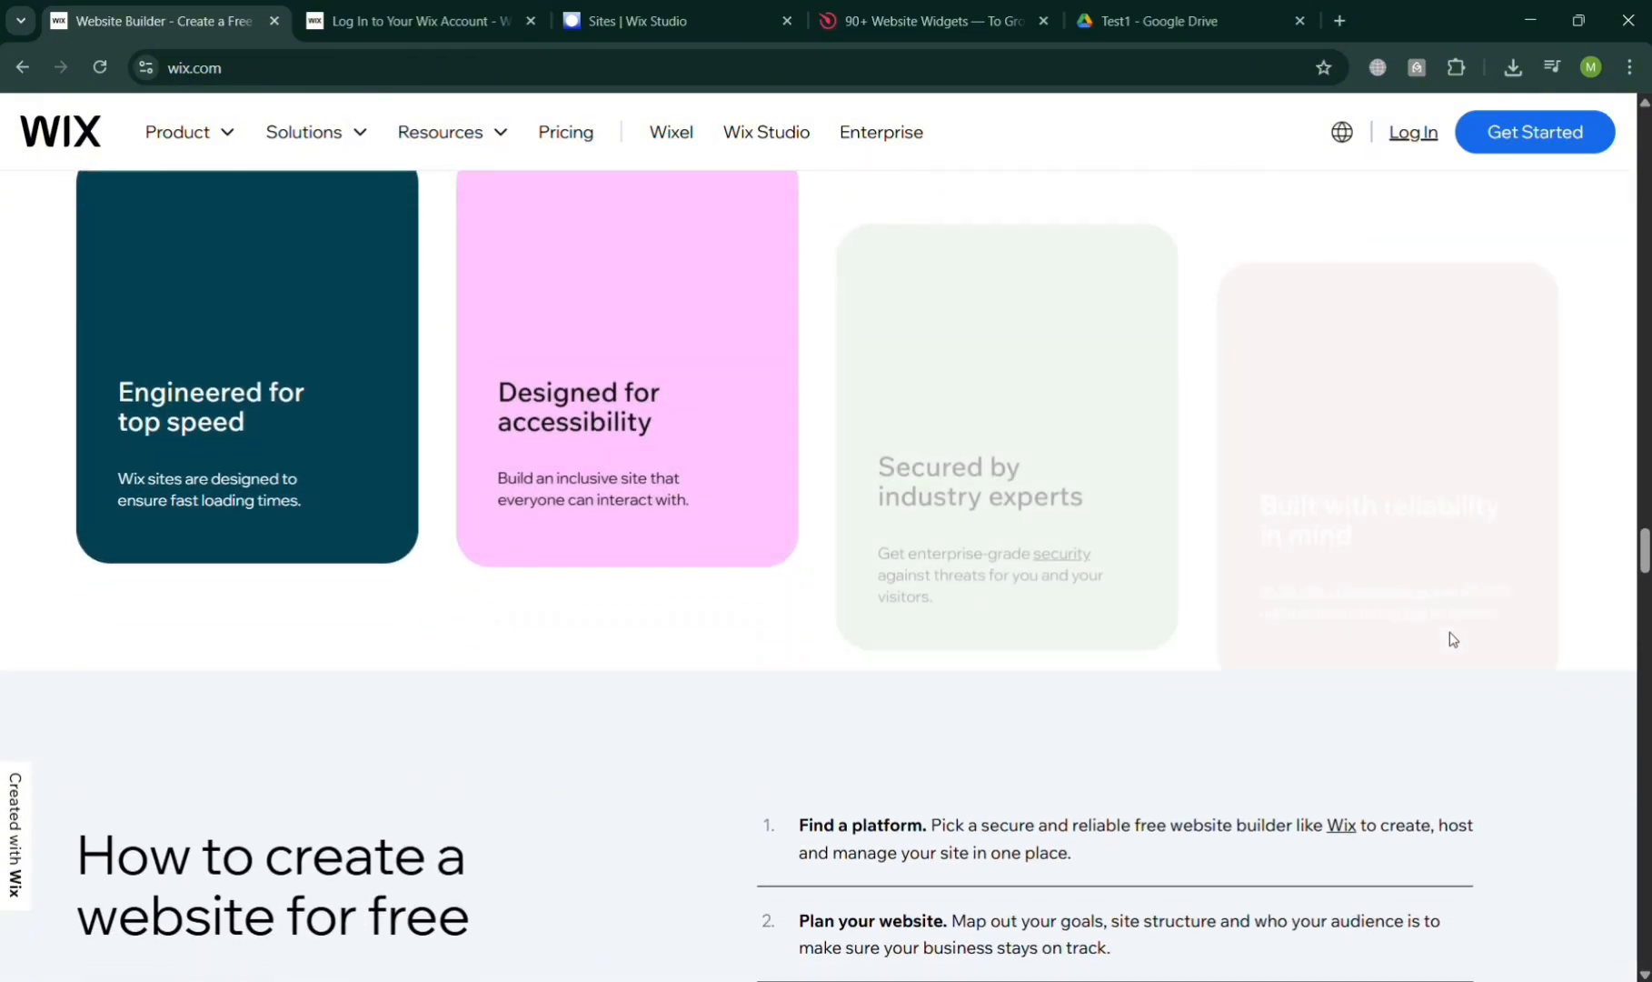
scroll(1452, 639, "up", 20)
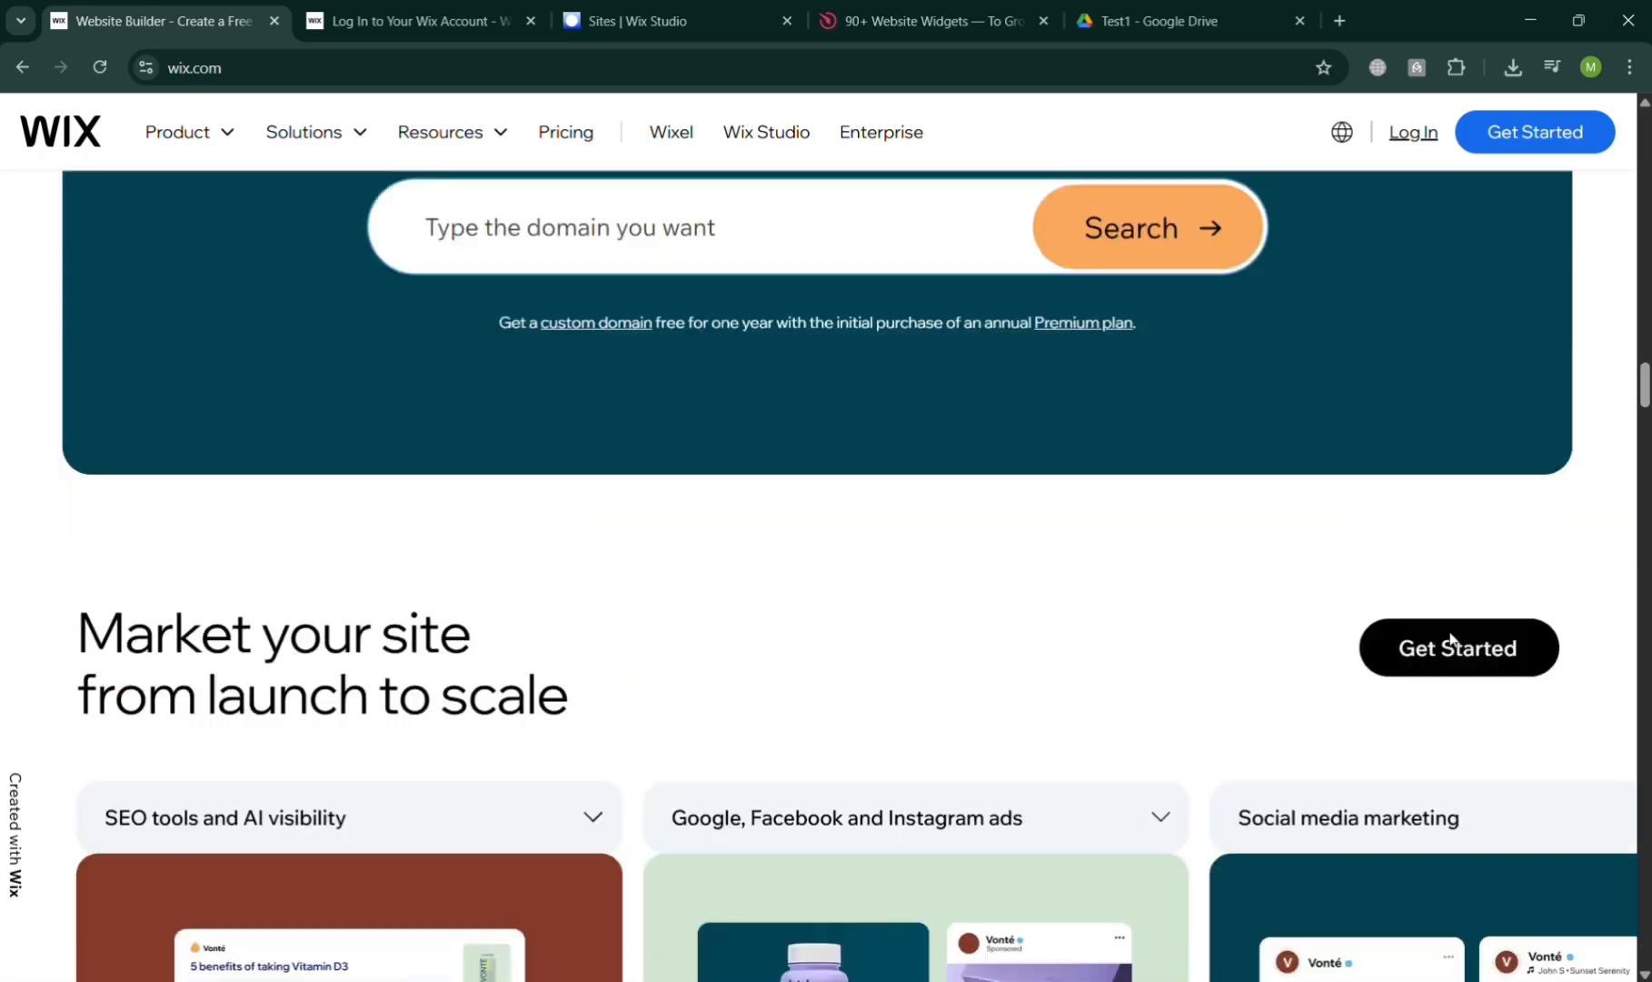
scroll(1450, 638, "up", 15)
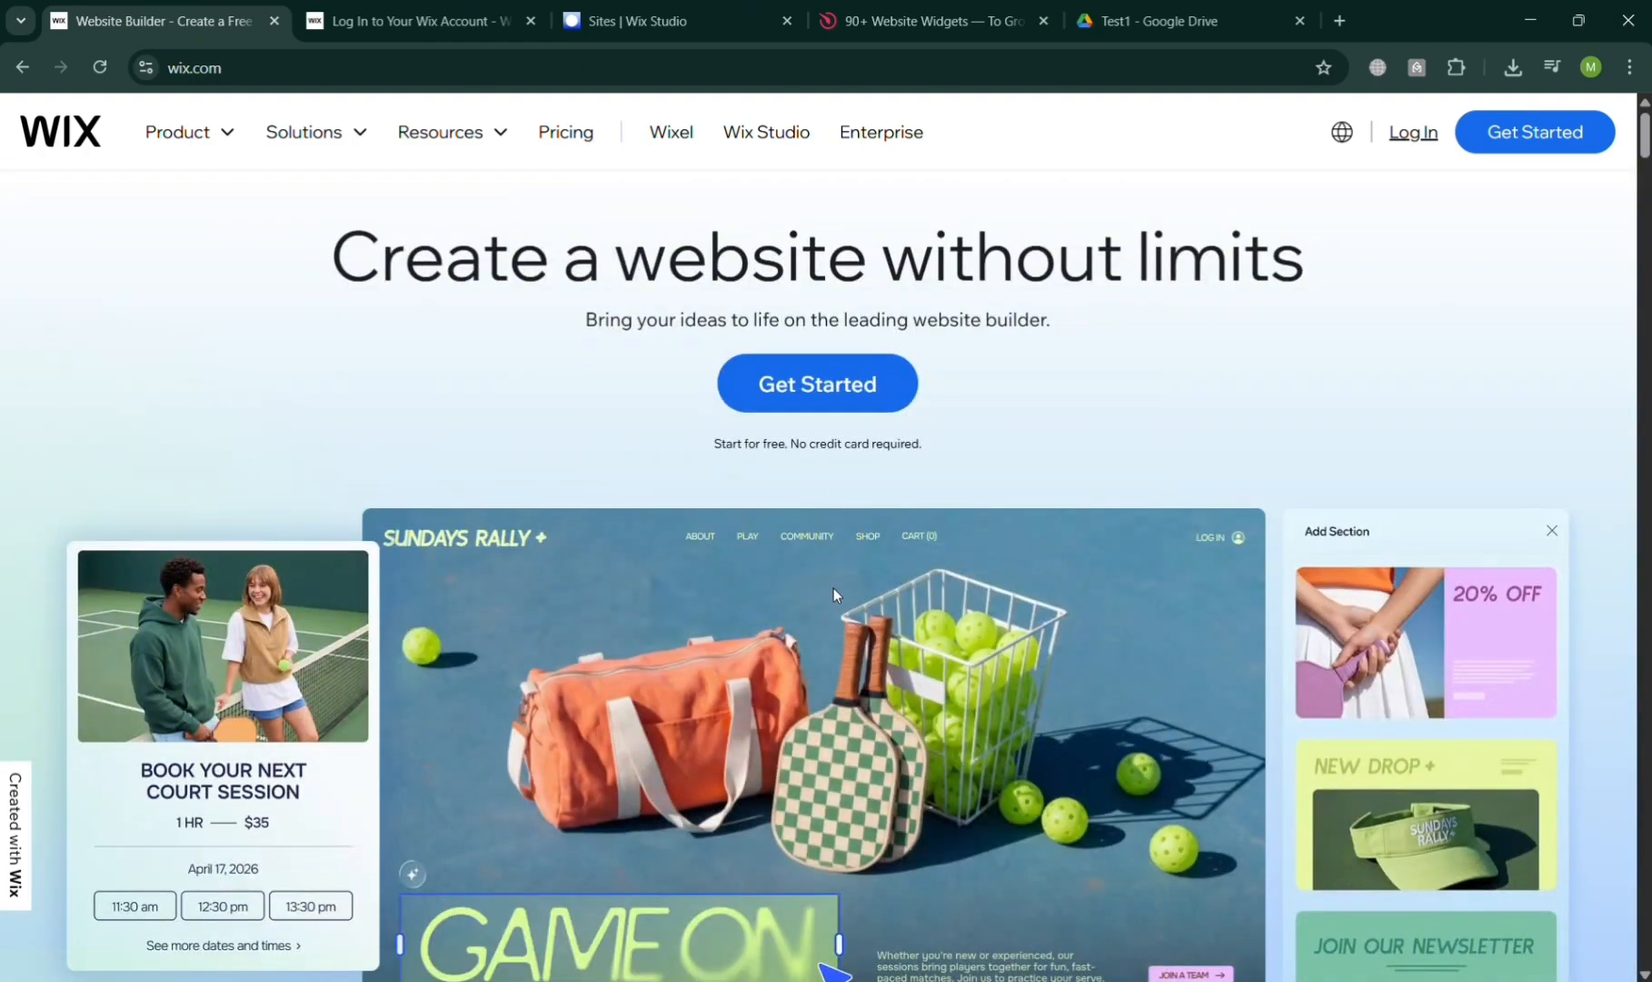
mouse_move(222, 149)
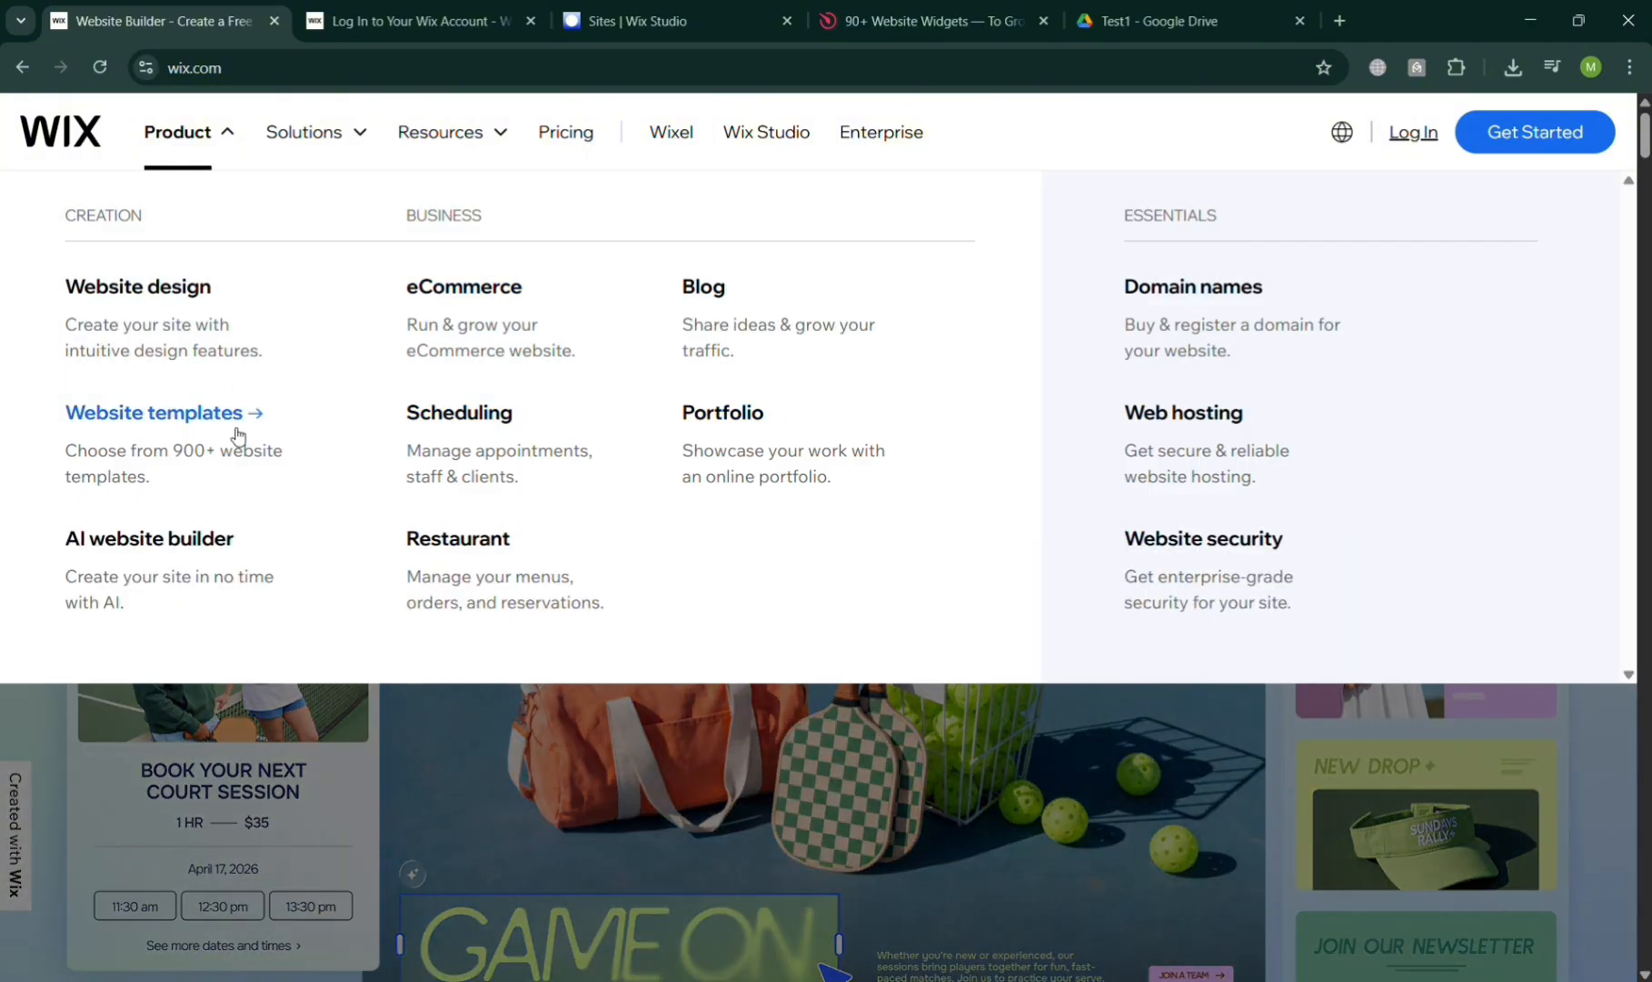
mouse_move(304, 132)
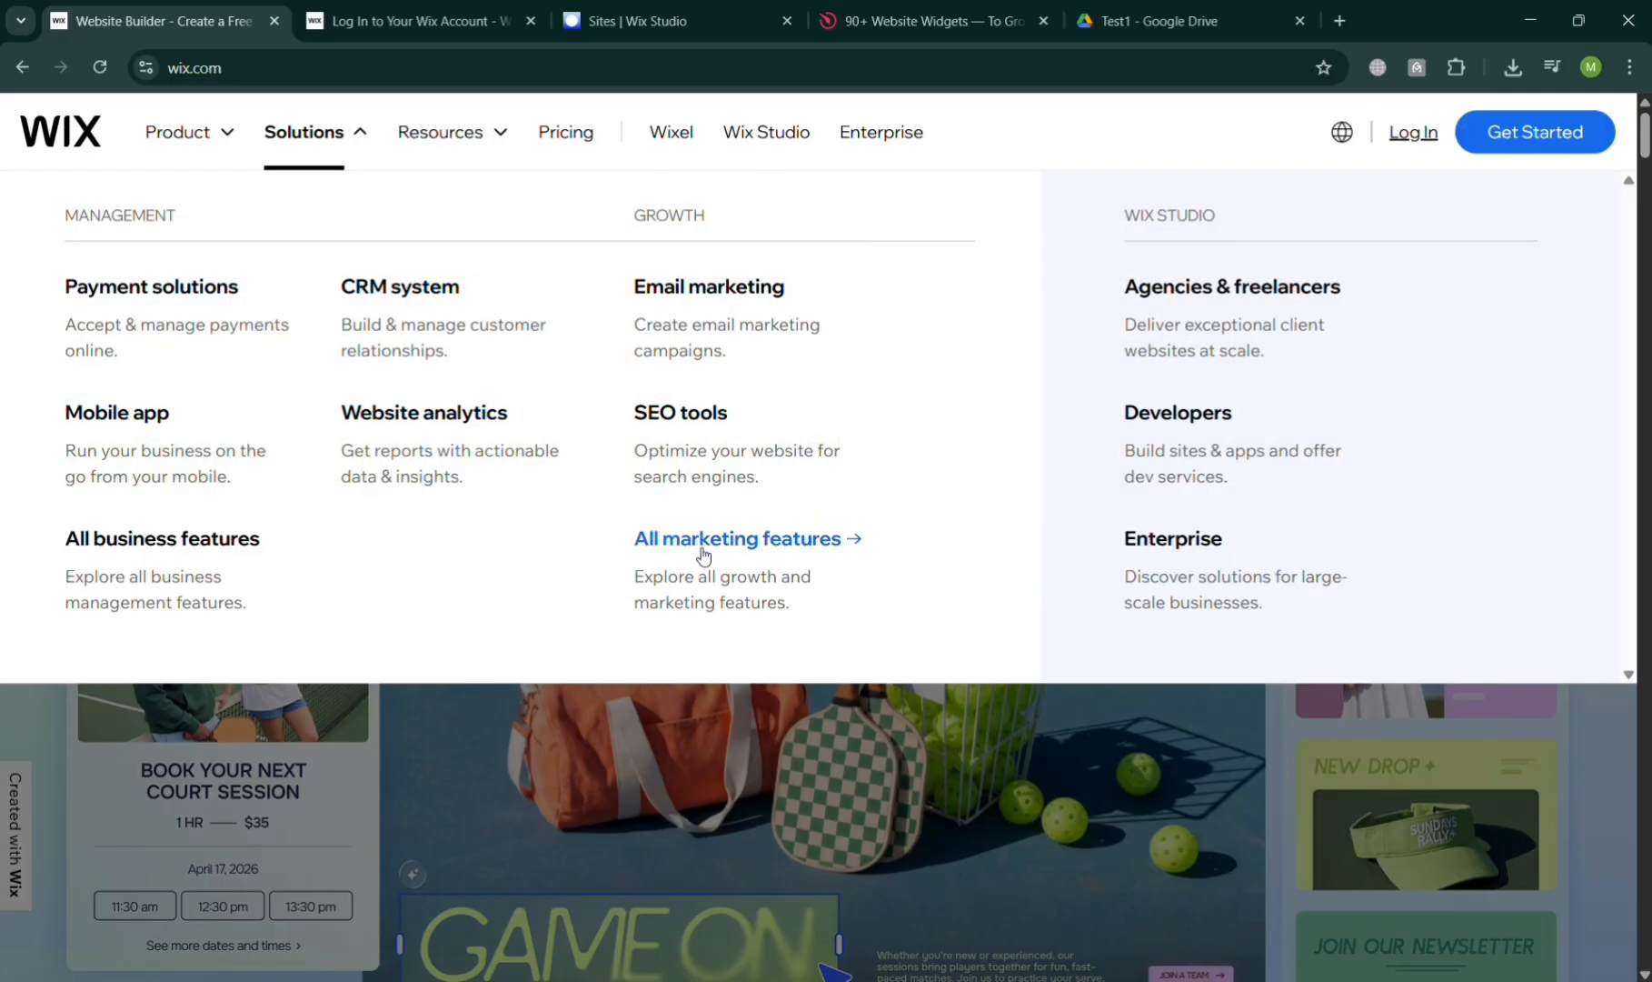
mouse_move(497, 138)
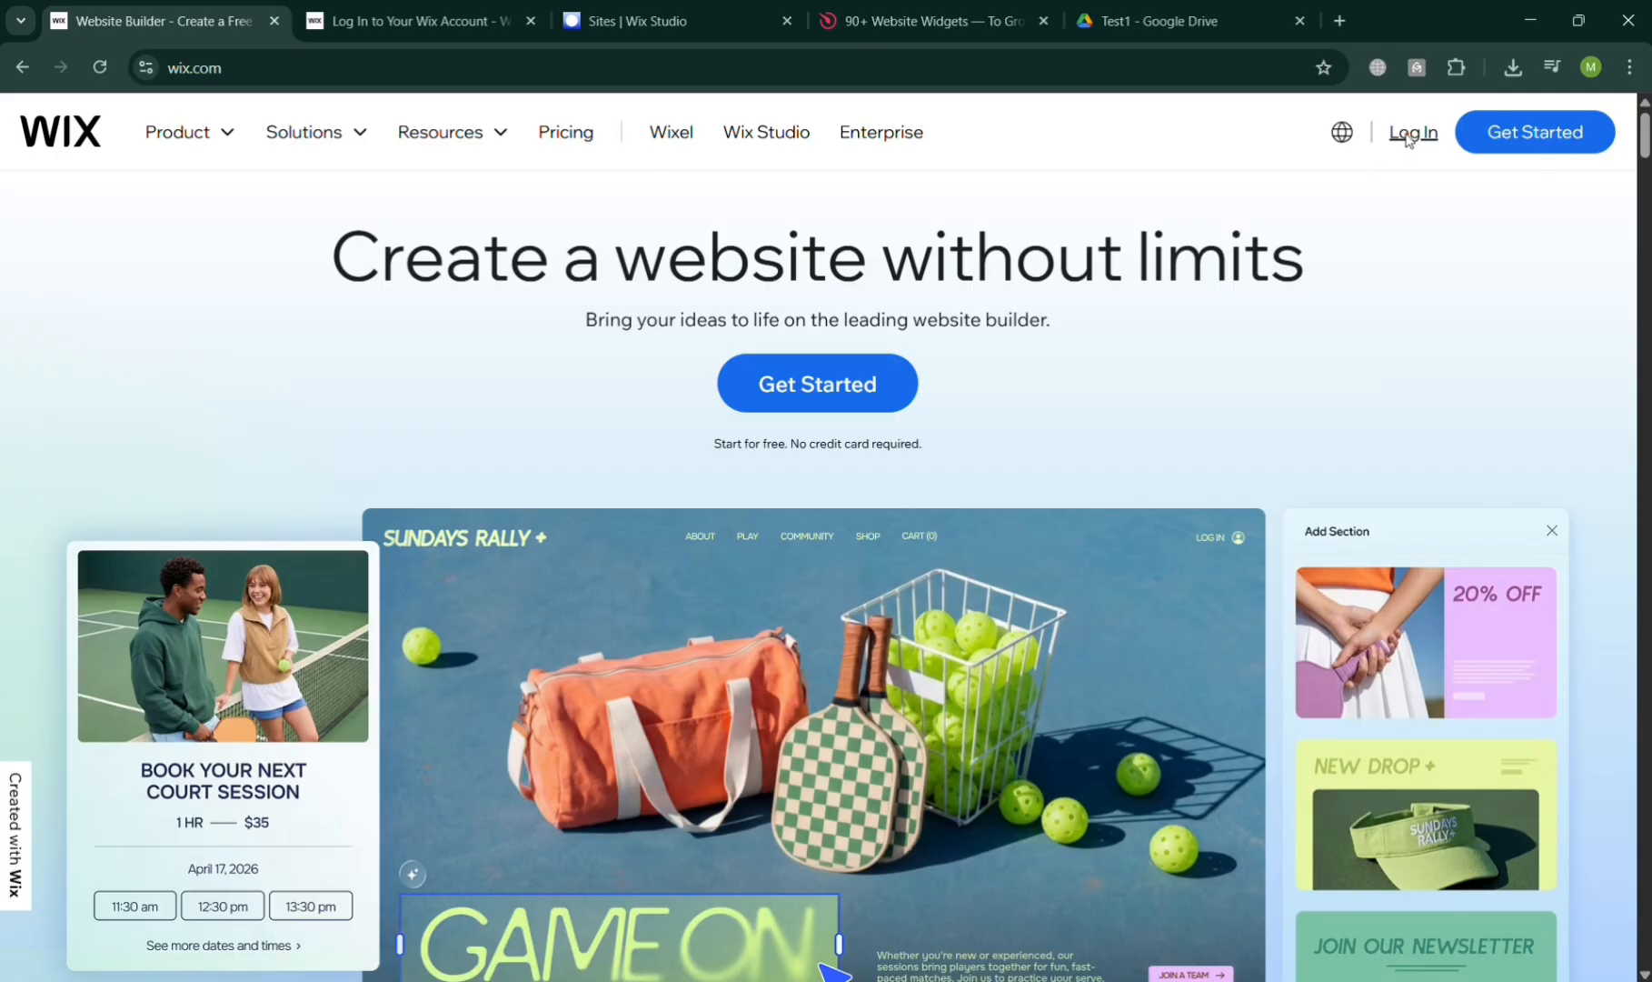
left_click(464, 10)
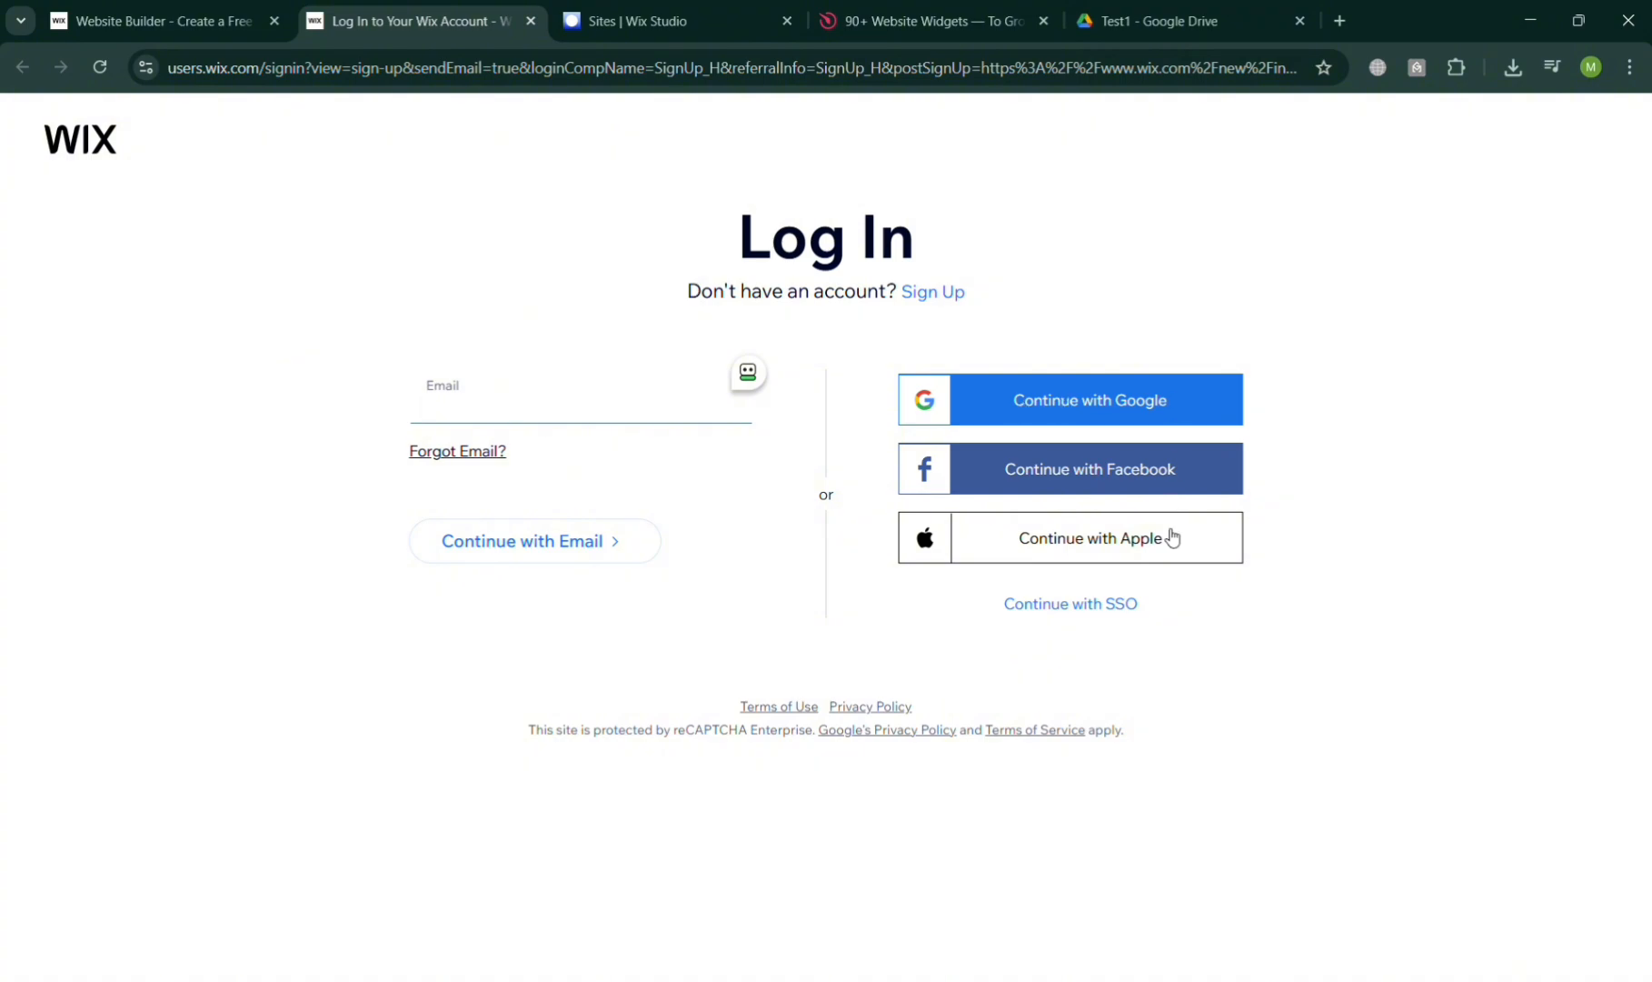
Open My Site 3 from the Wix Studio sites dashboard, then return to the Drive Test1 folder
left_click(707, 7)
mouse_move(429, 441)
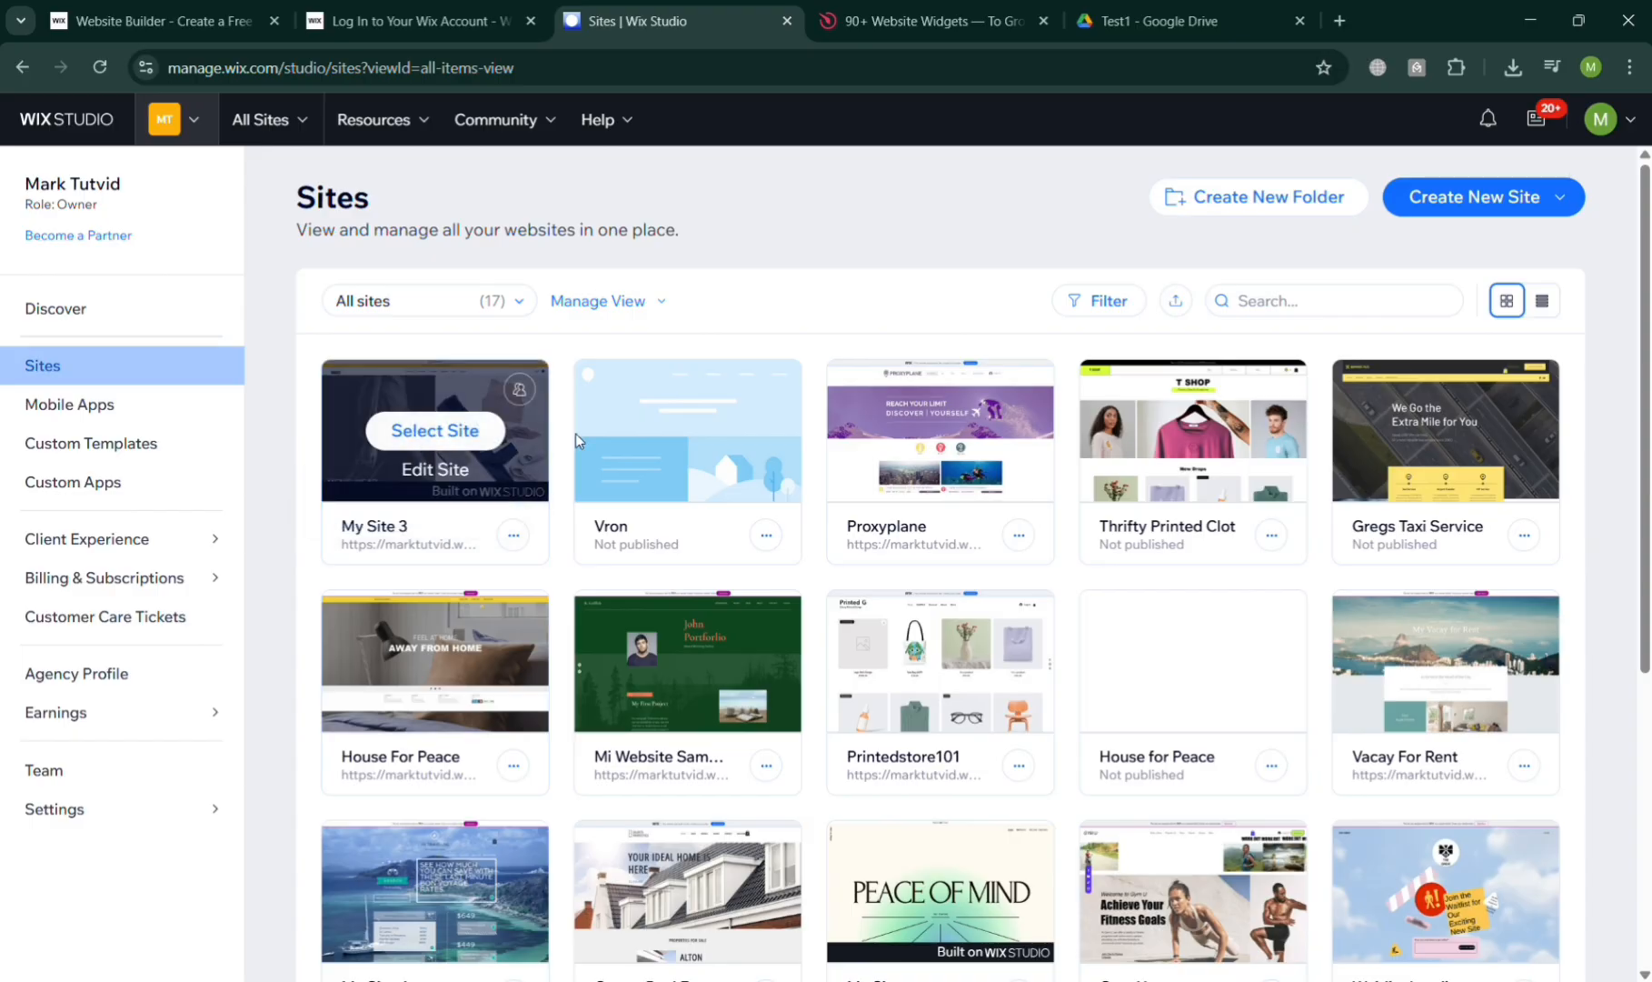
left_click(447, 473)
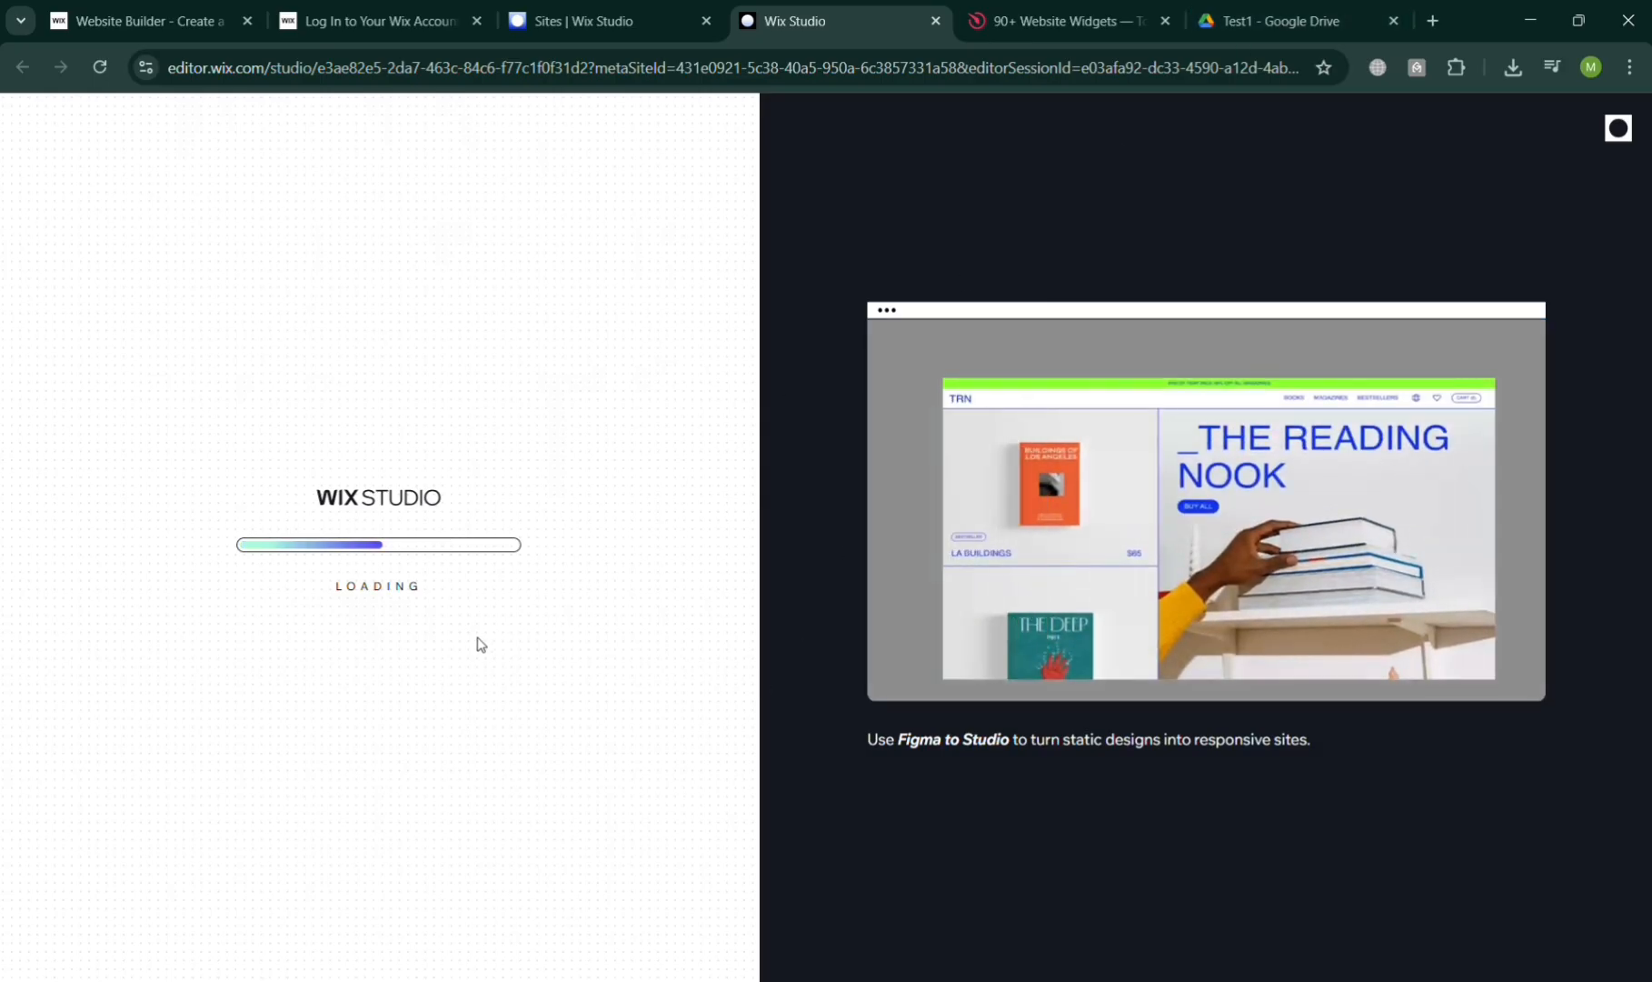
left_click(1295, 6)
Share Sample audio.mp3 so anyone with the link can access it as Viewer
left_click_drag(1295, 6, 1066, 6)
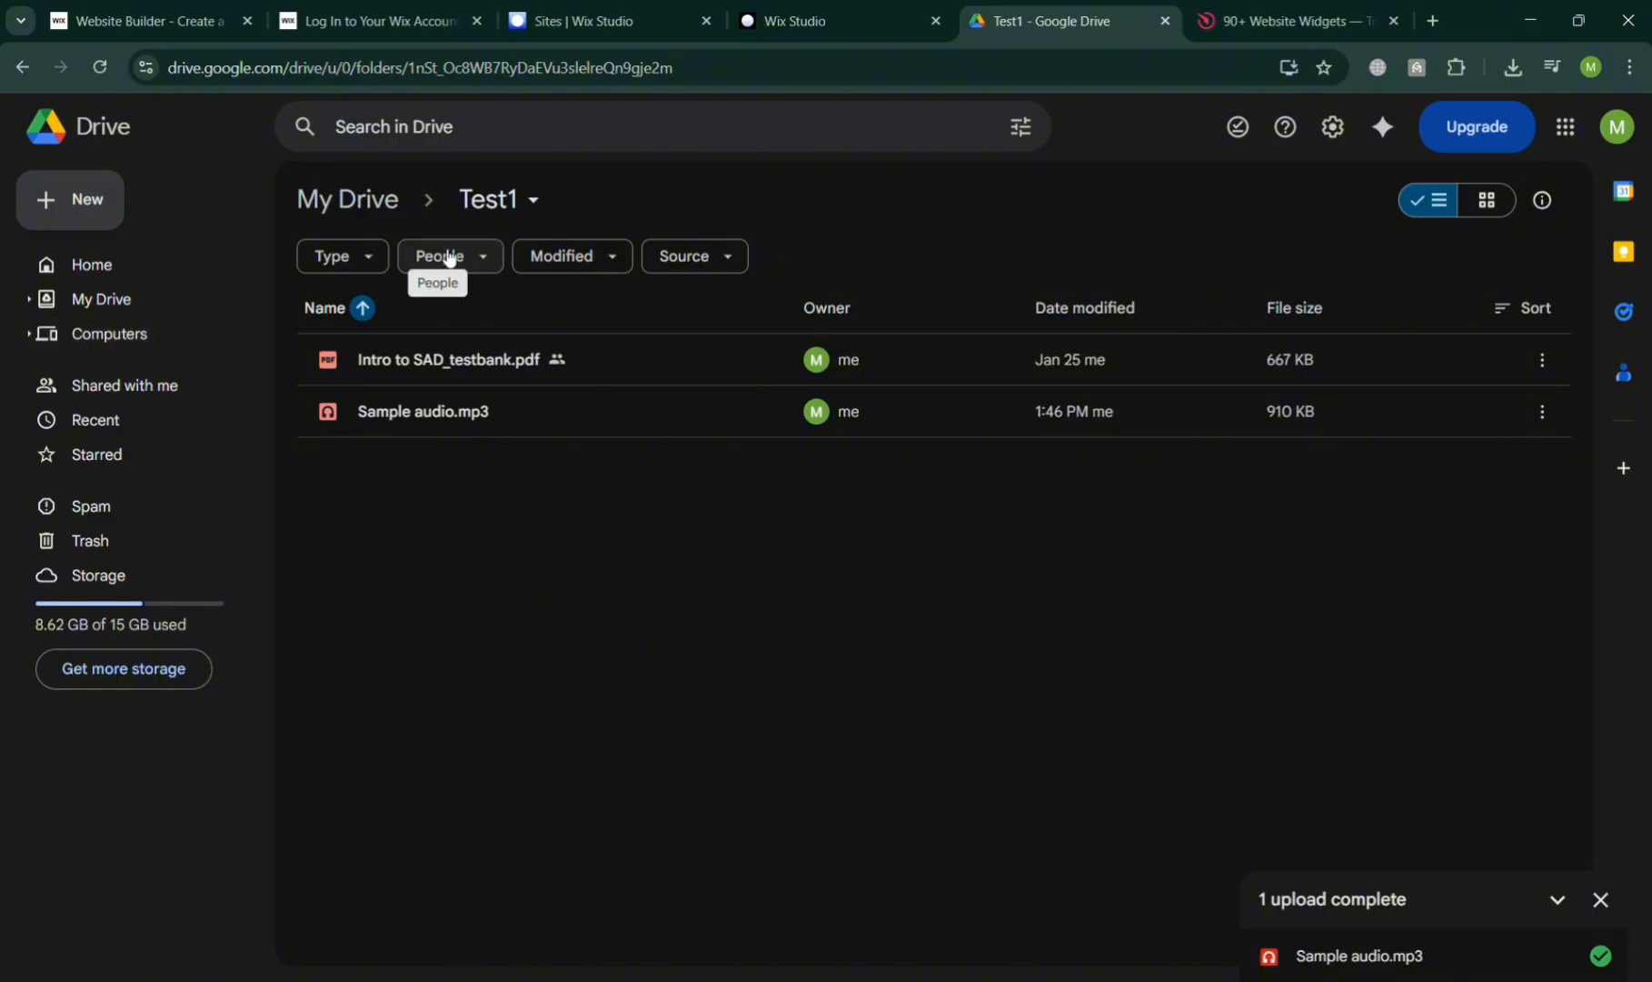
double_click(729, 424)
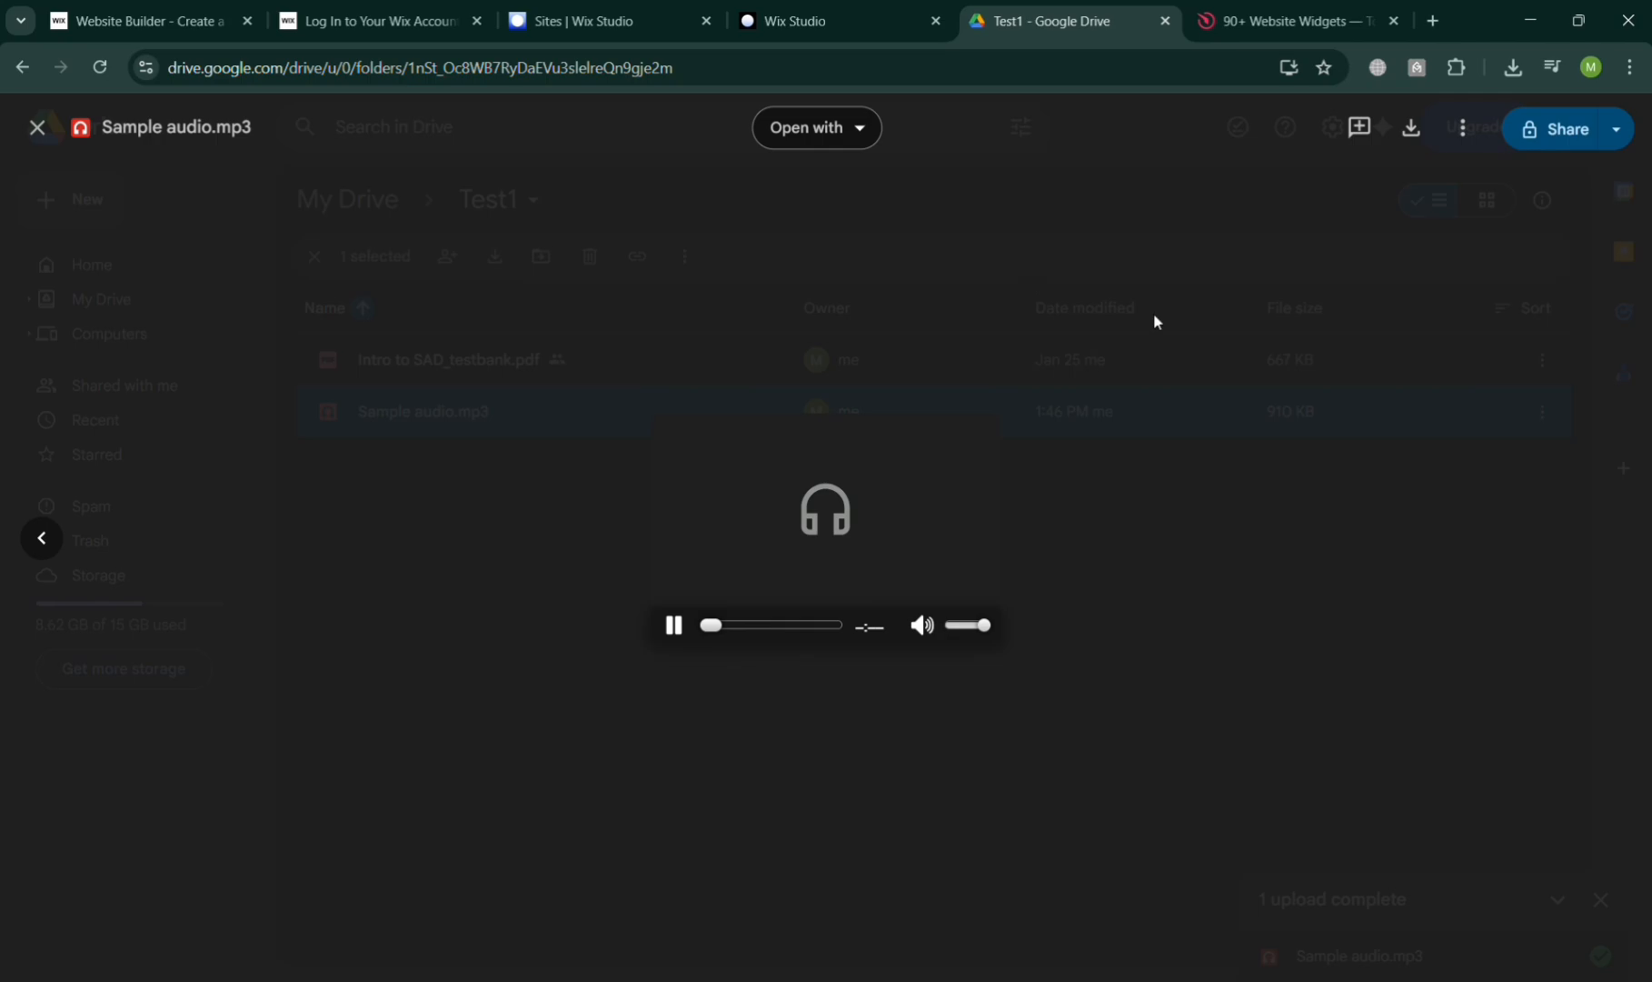
left_click(1463, 133)
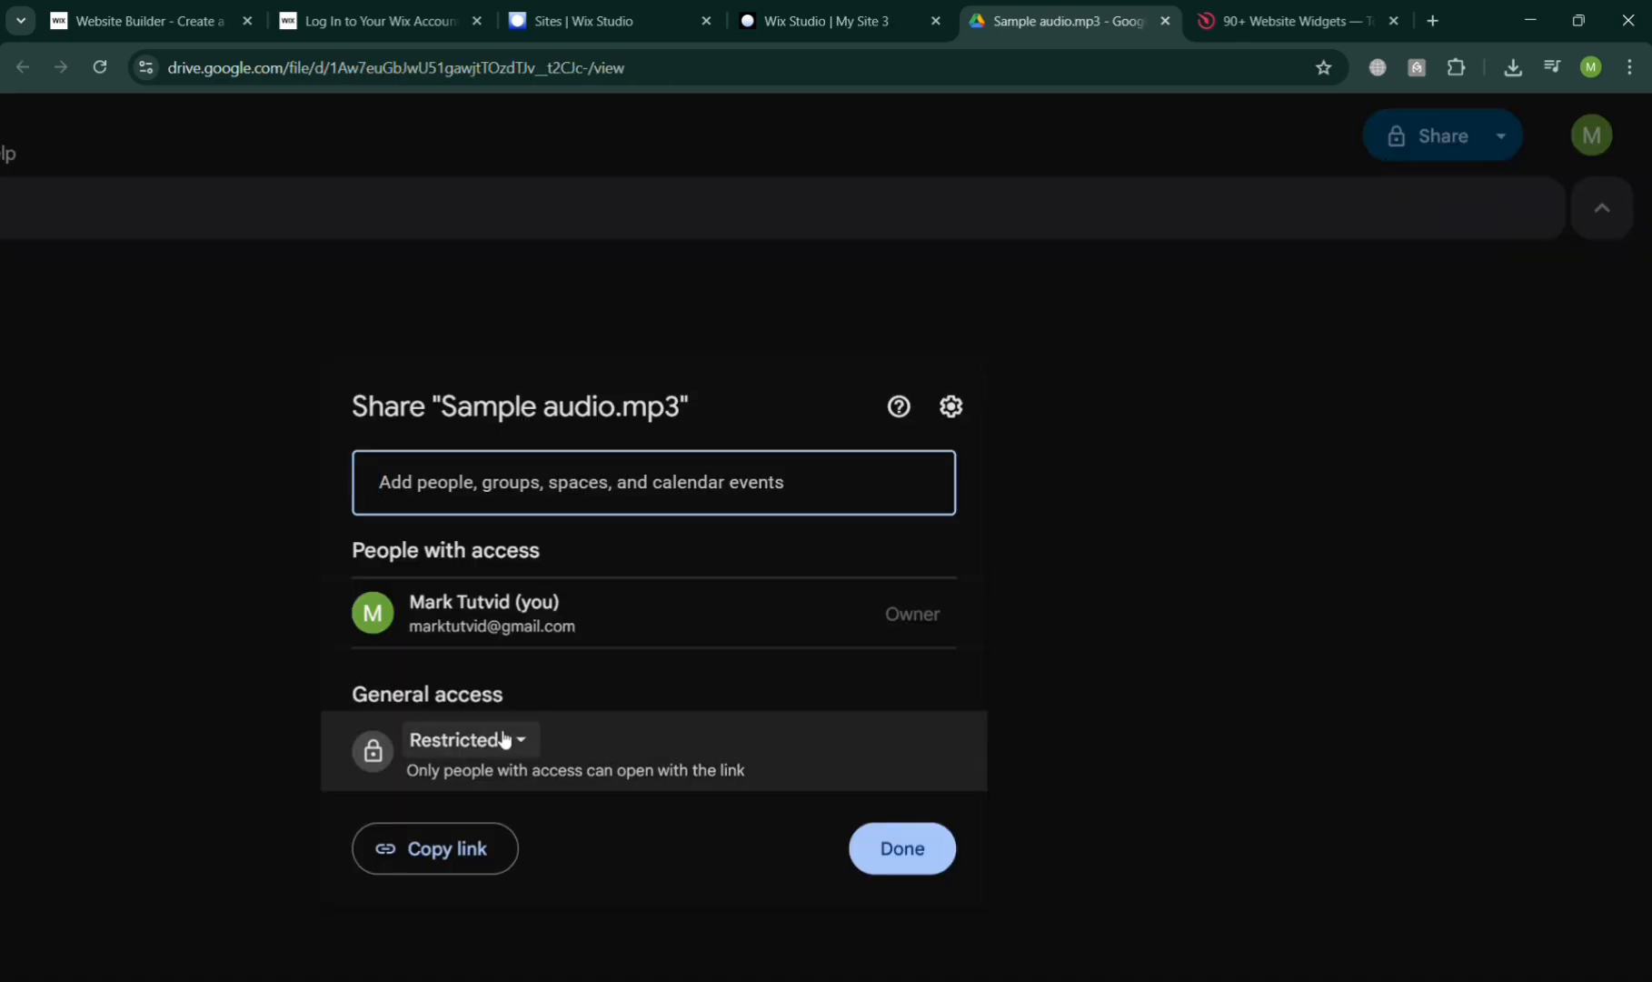
left_click(503, 739)
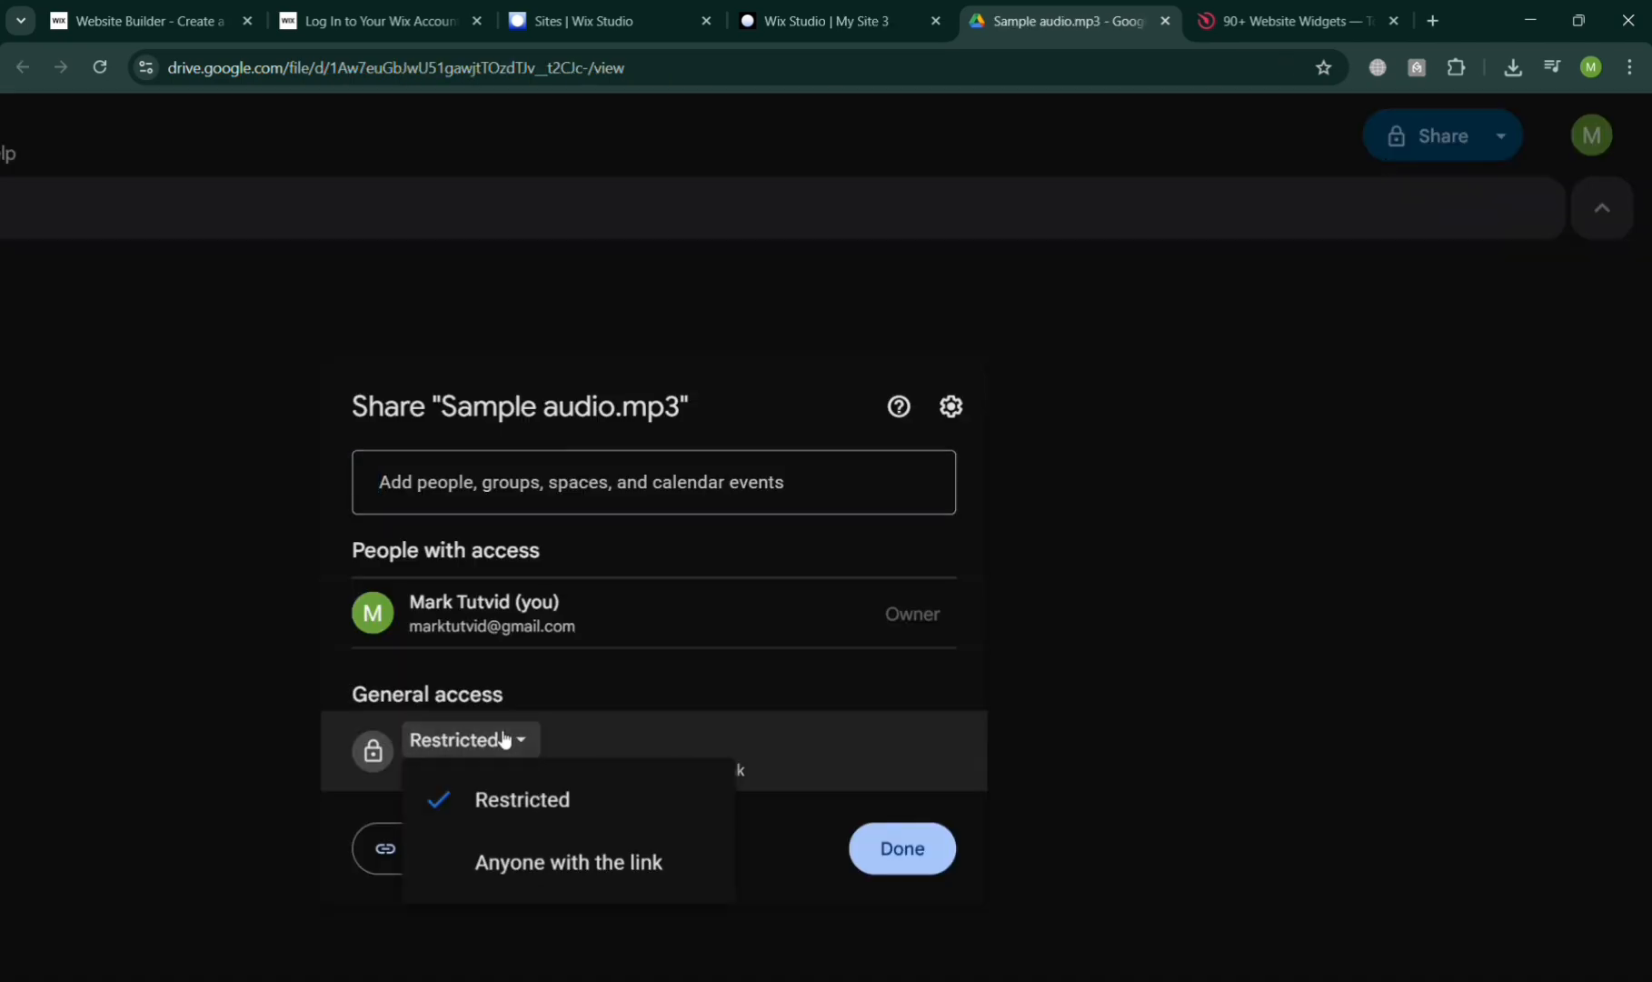
left_click(523, 868)
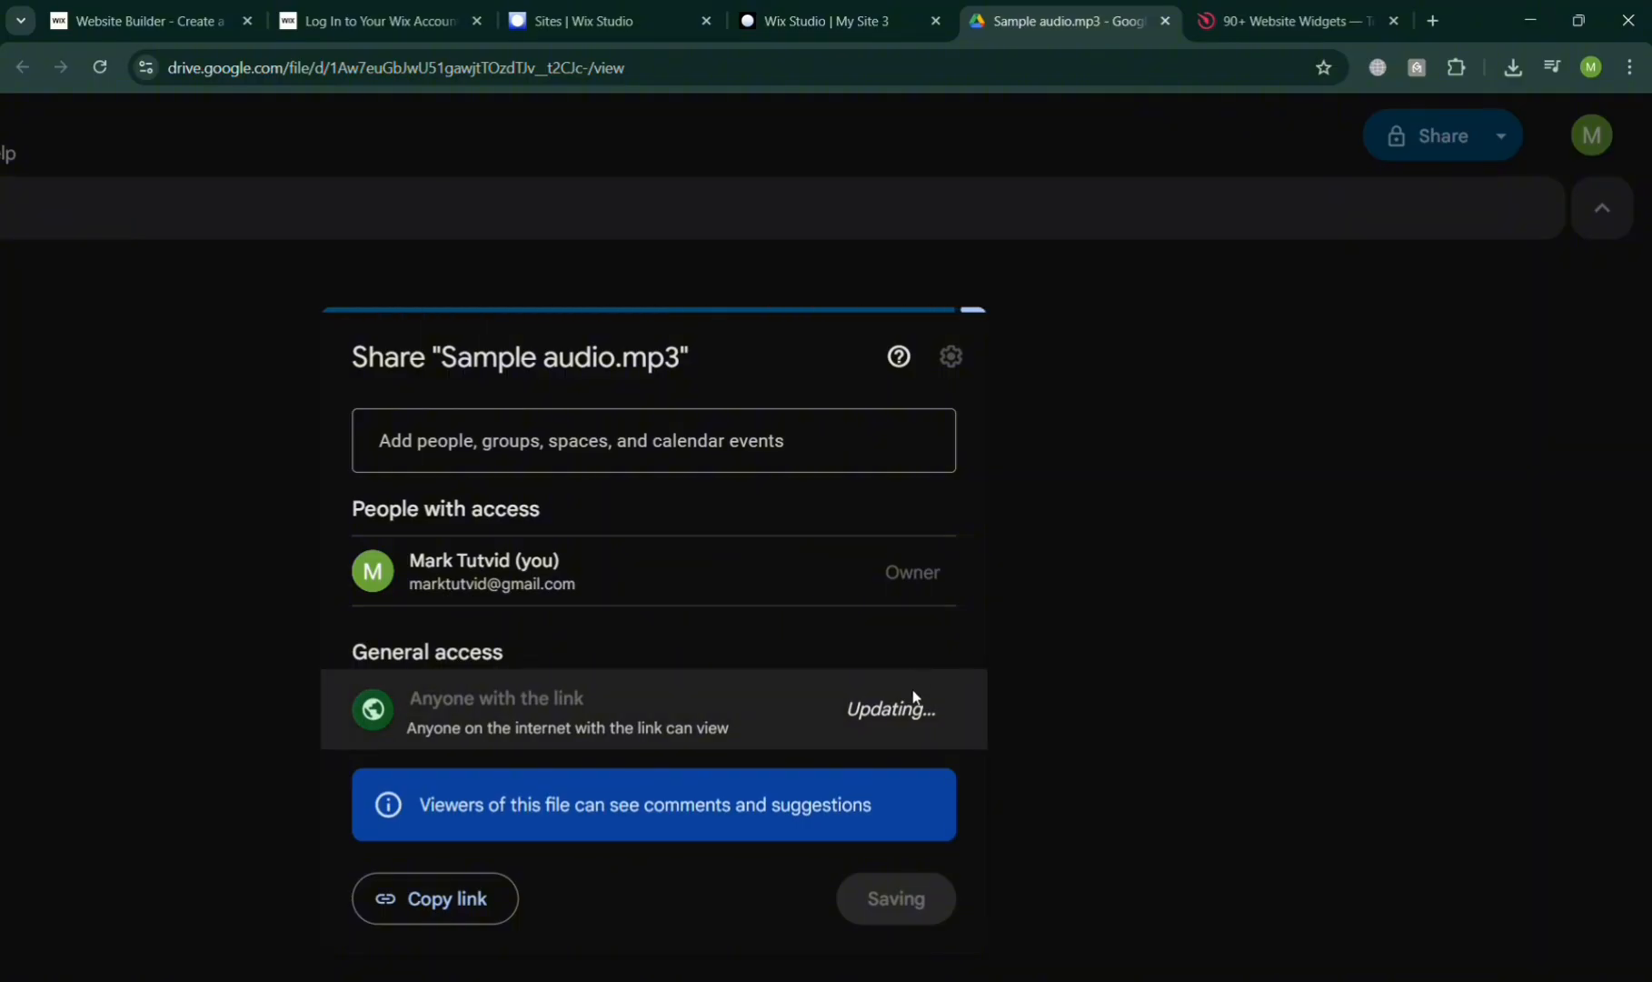
left_click(924, 705)
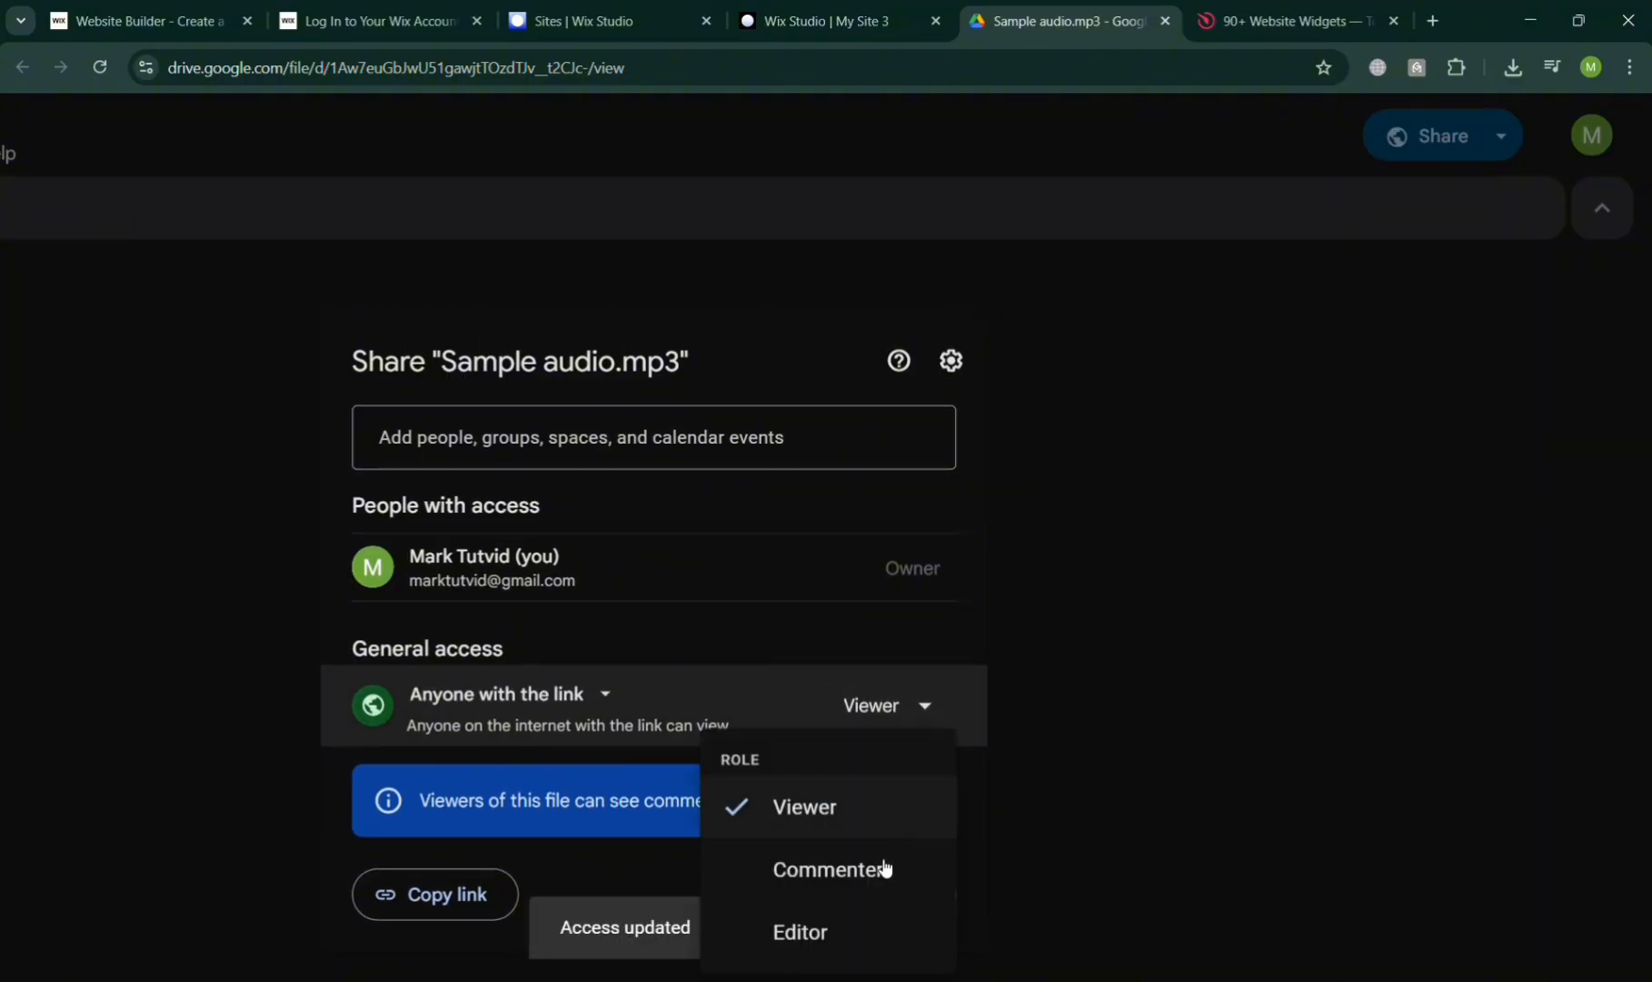
left_click(1047, 768)
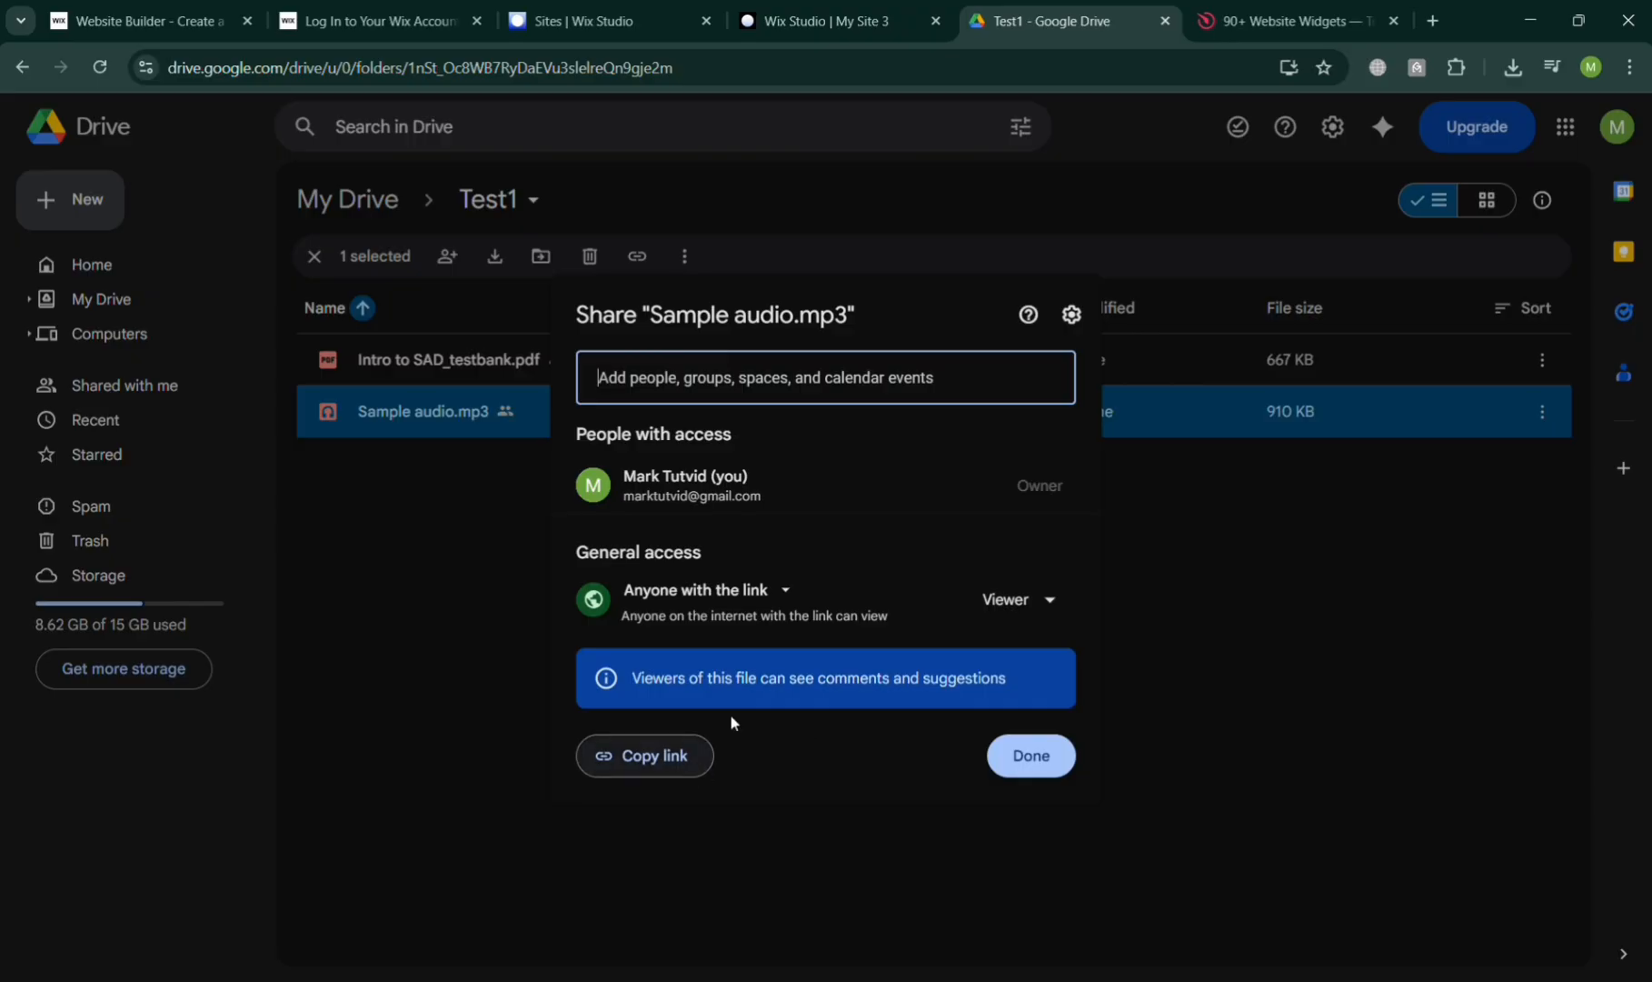
left_click(1235, 624)
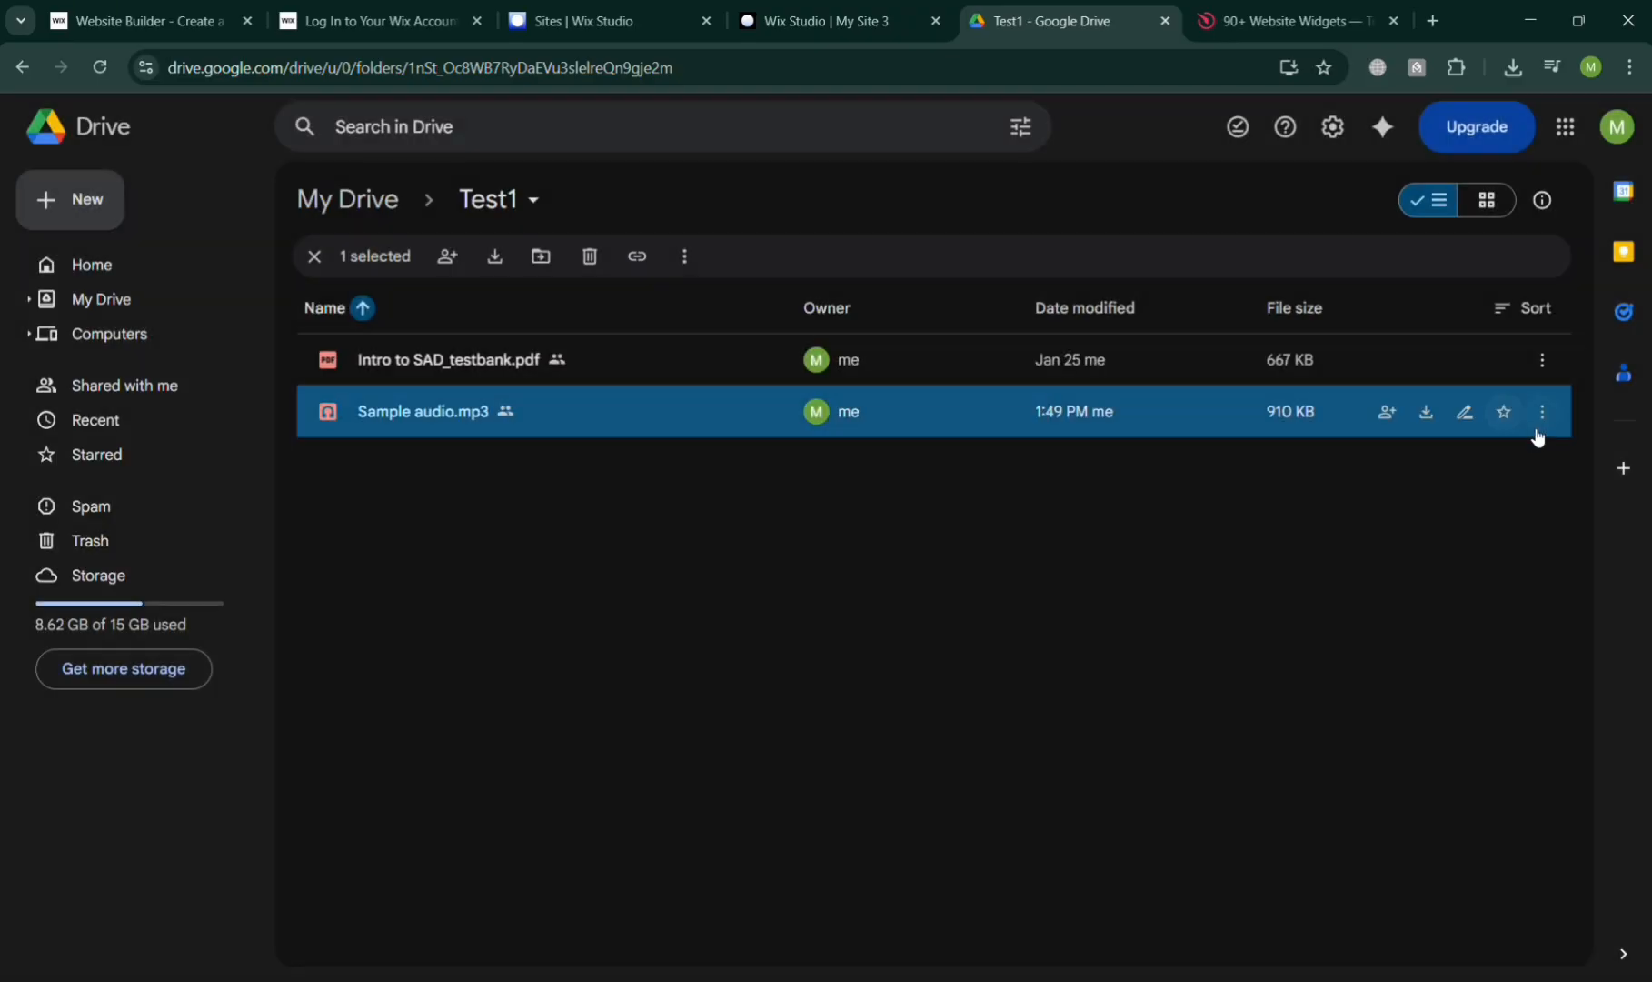
Open Sample audio.mp3 in a new tab from its actions menu
left_click(1539, 420)
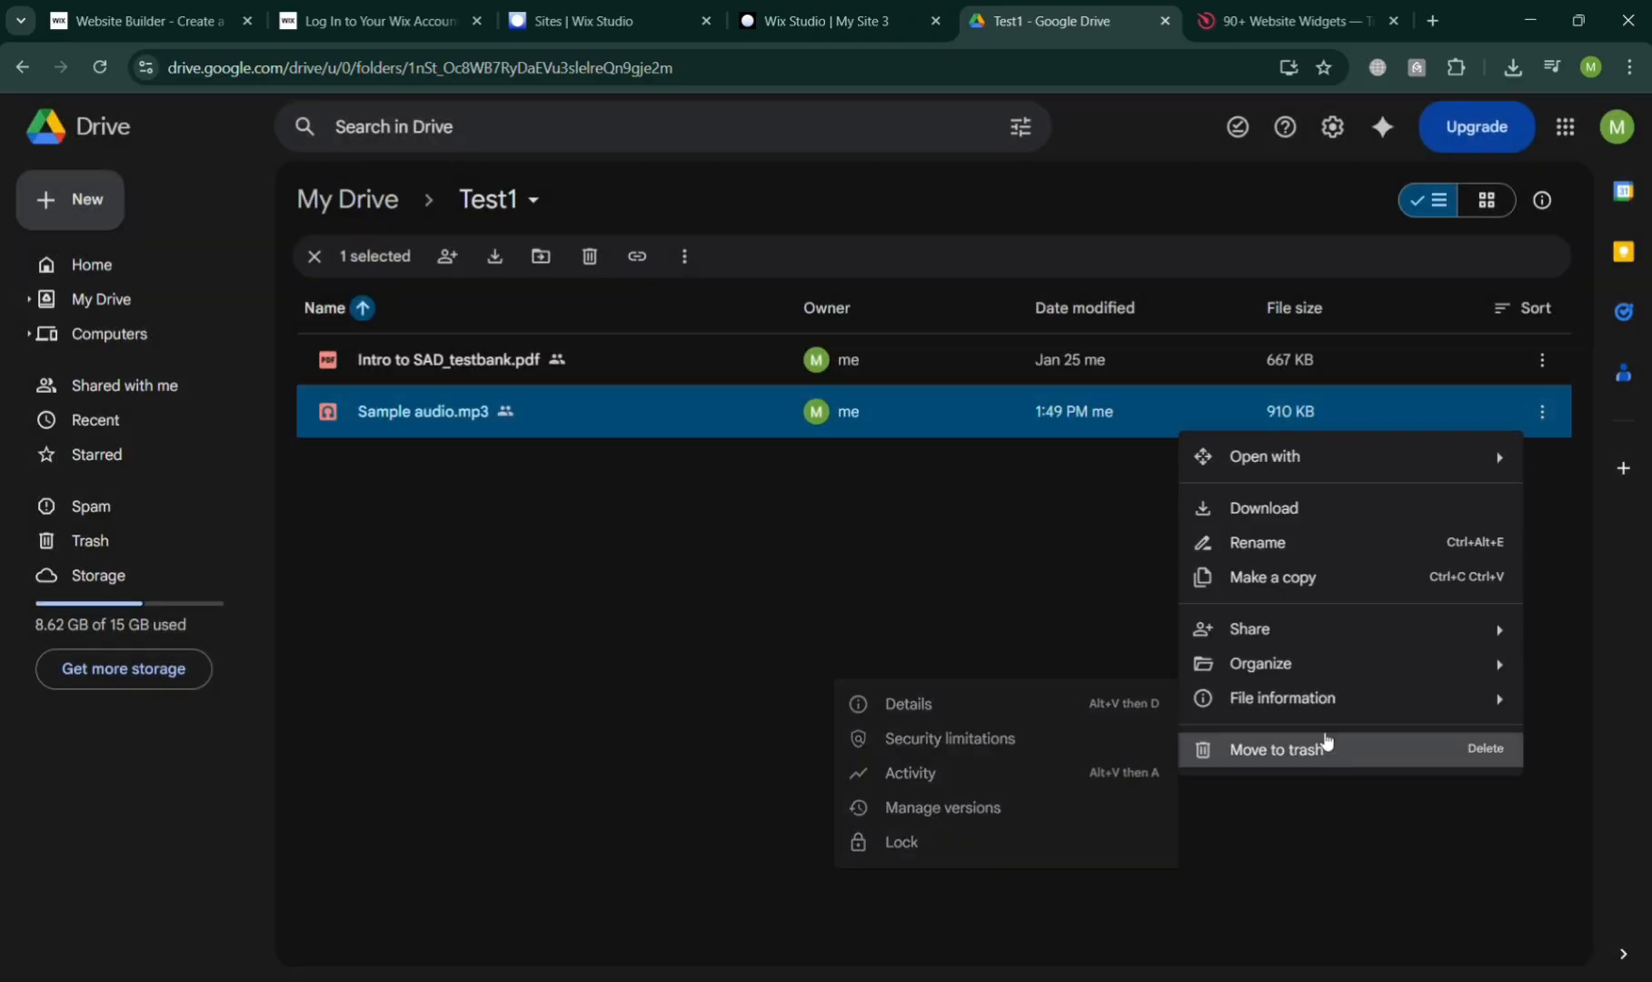
mouse_move(1328, 468)
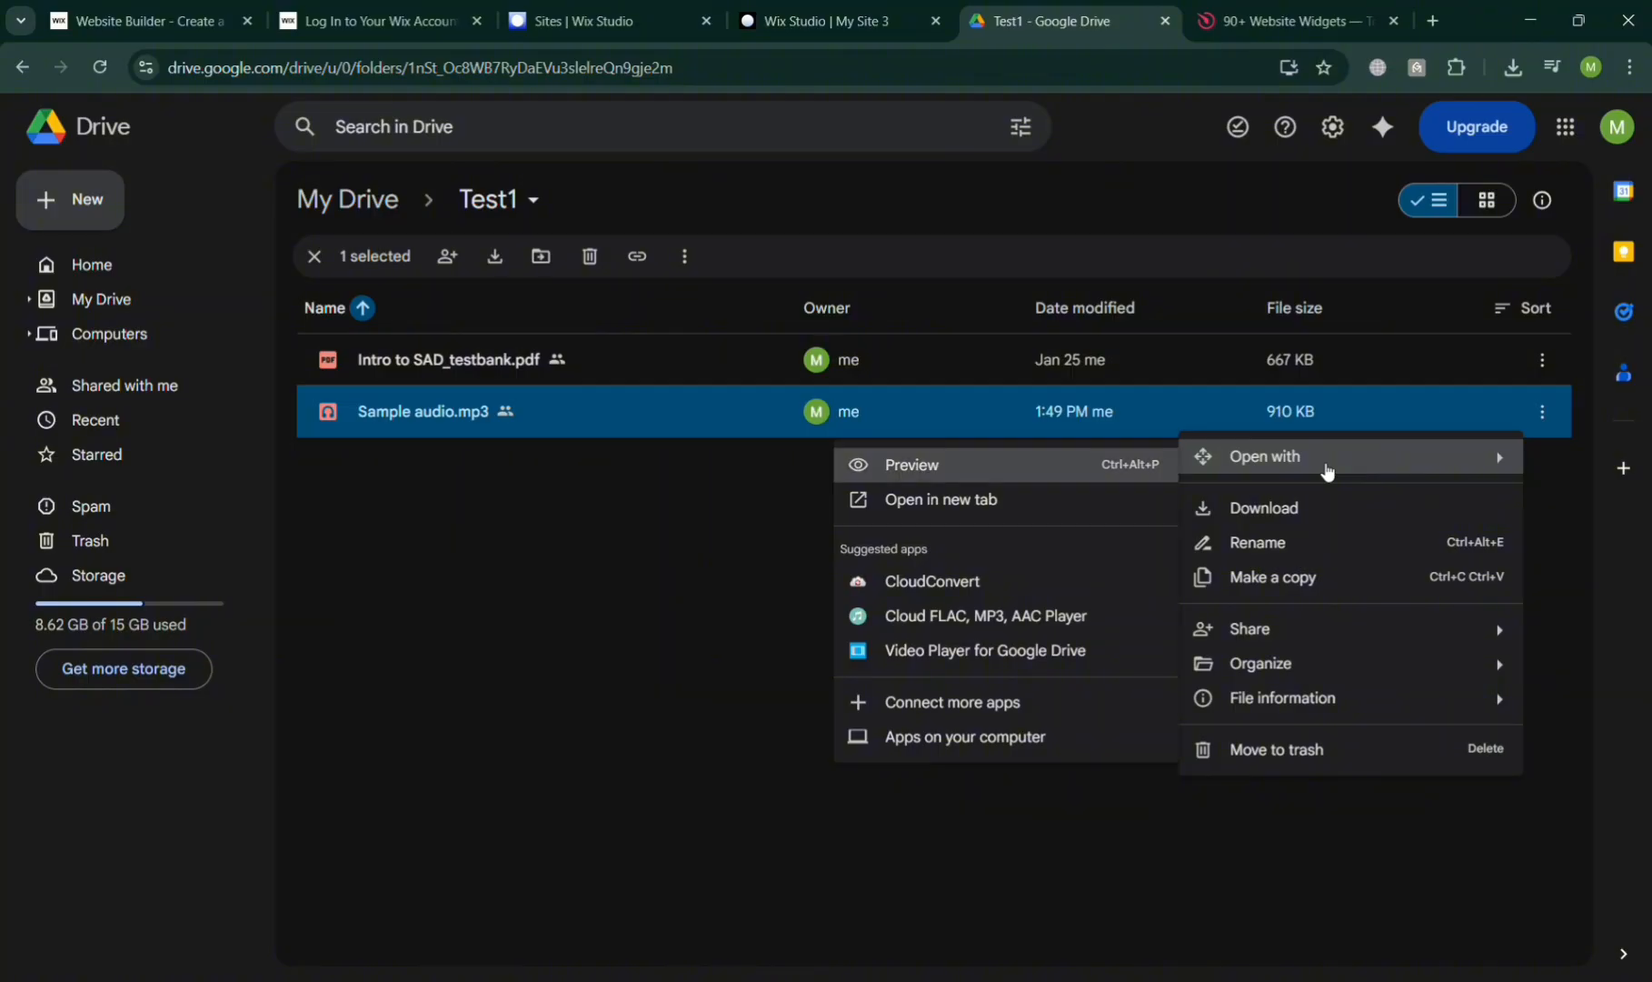
left_click(1127, 499)
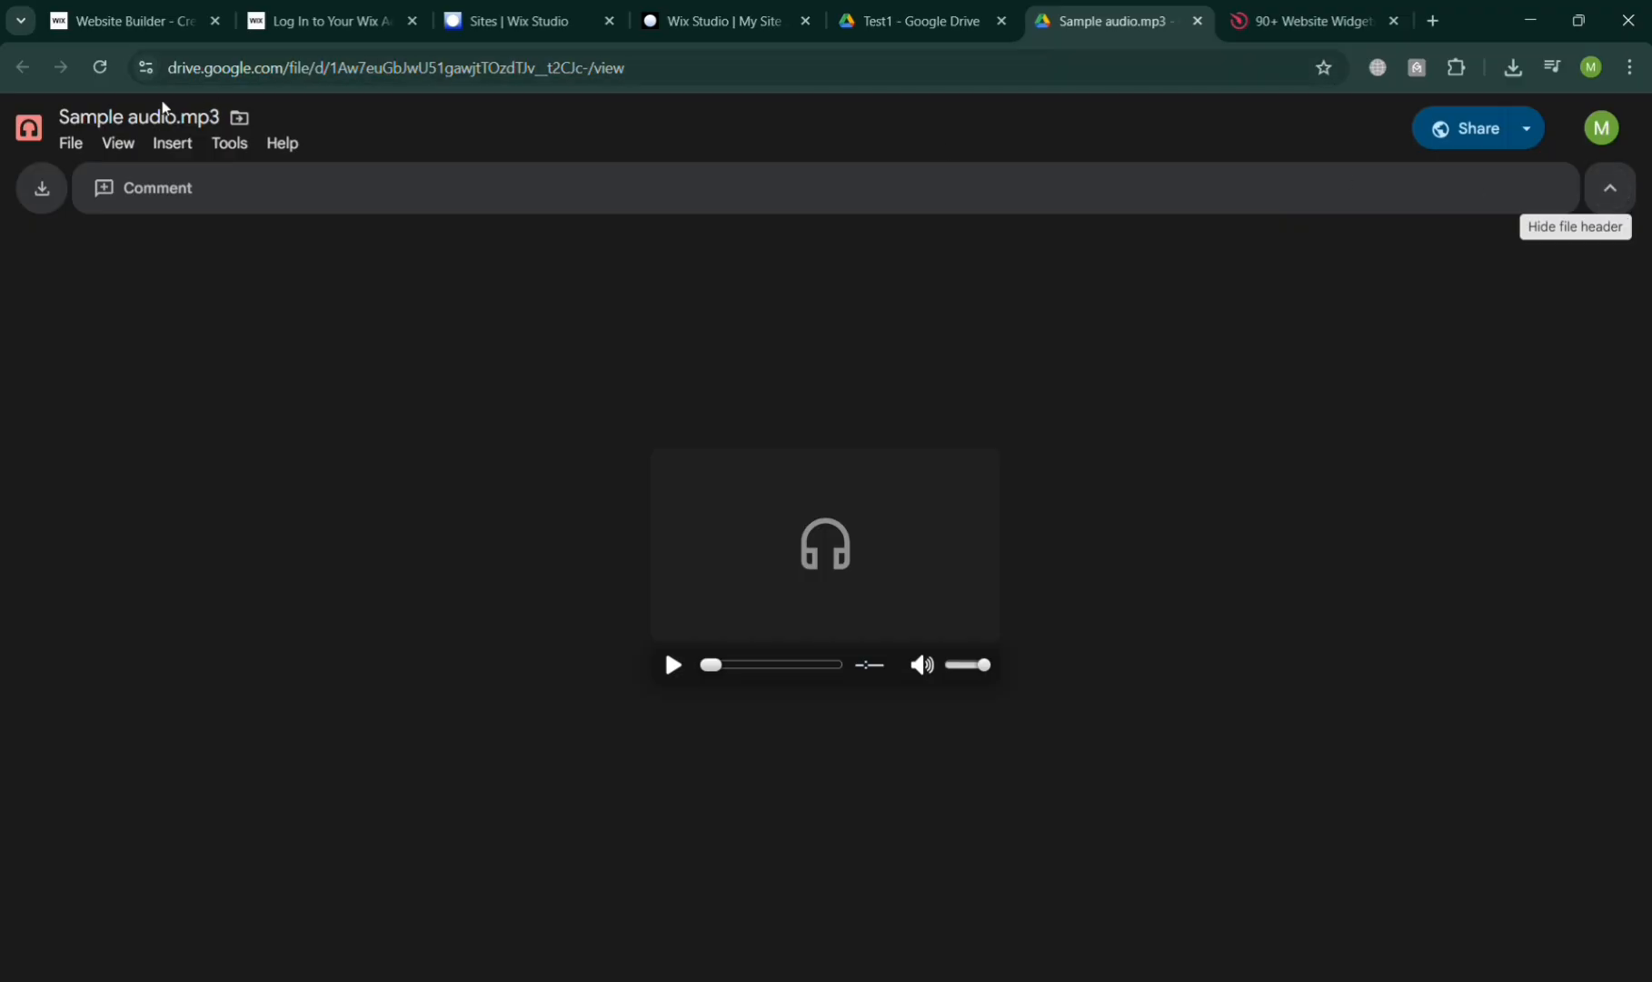
Open Embed item for Sample audio.mp3 and select its 640 × 480 iframe embed code
left_click(73, 145)
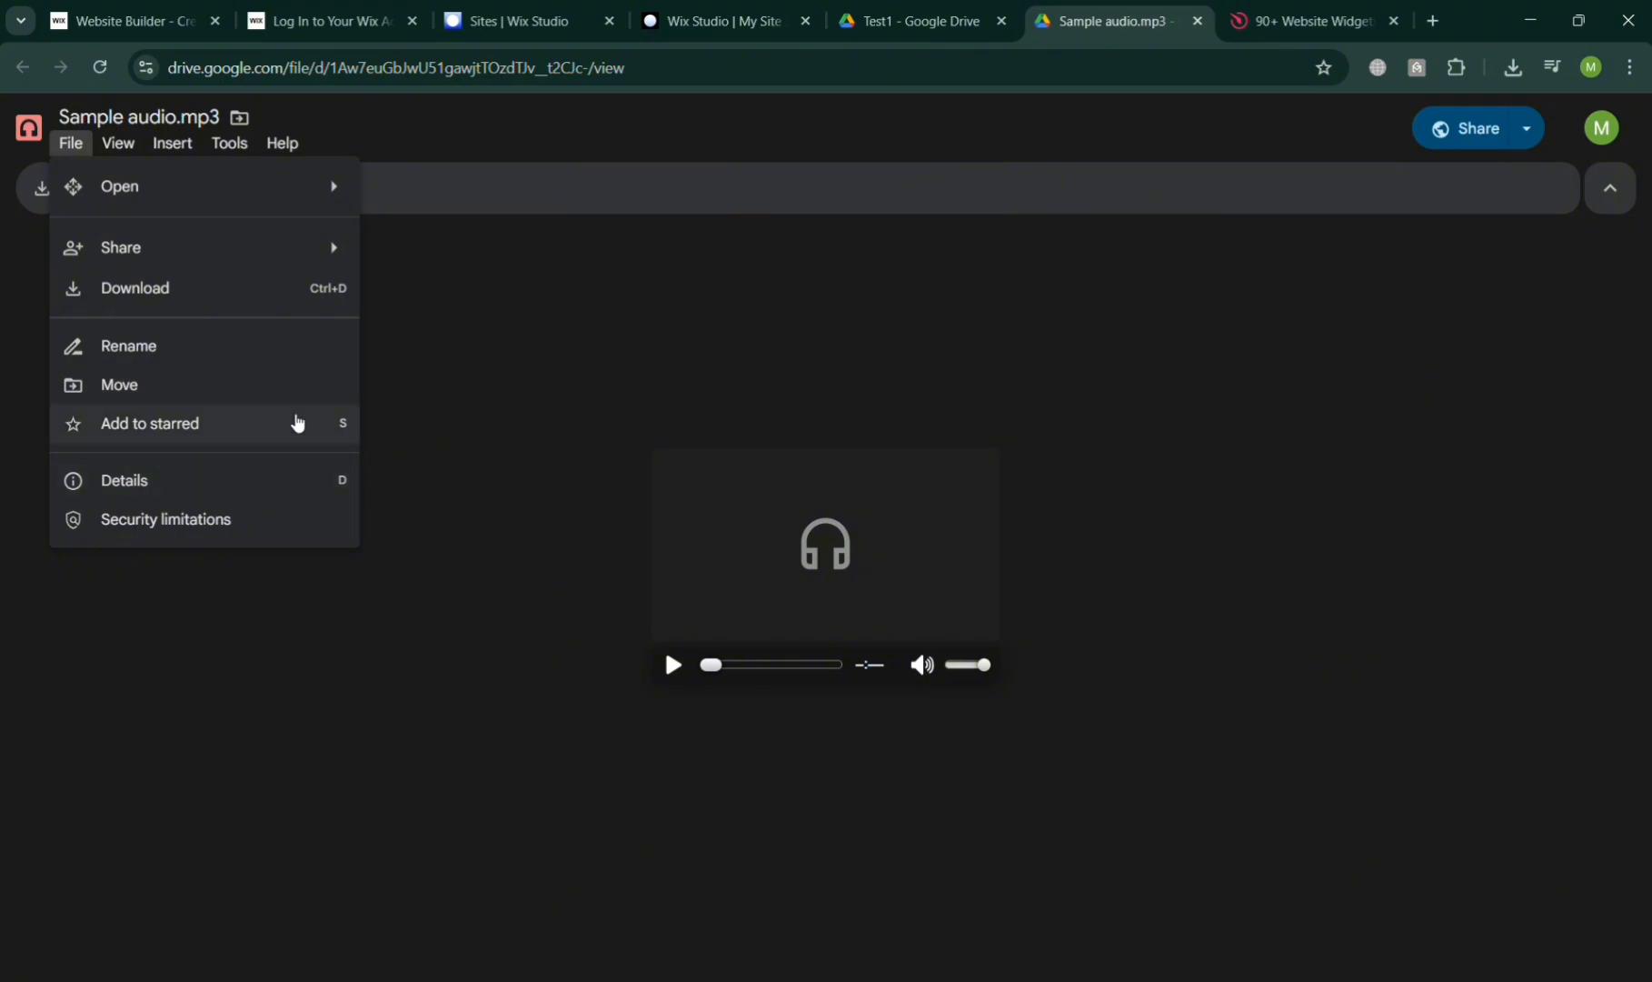
mouse_move(277, 272)
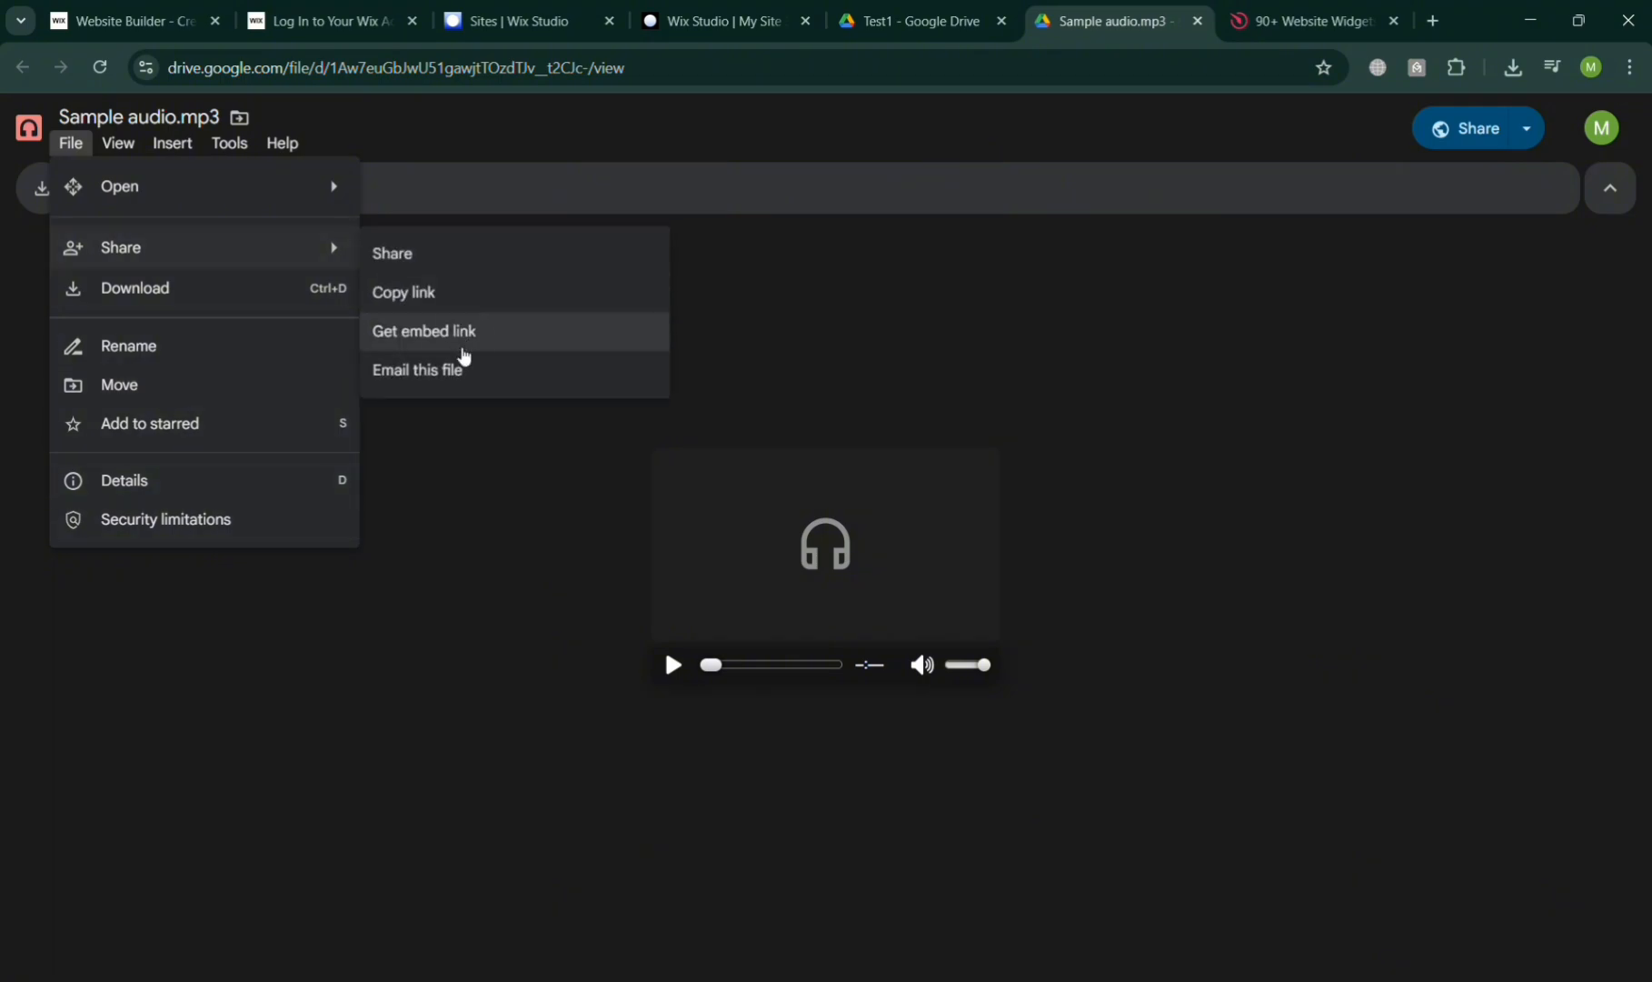
left_click(465, 355)
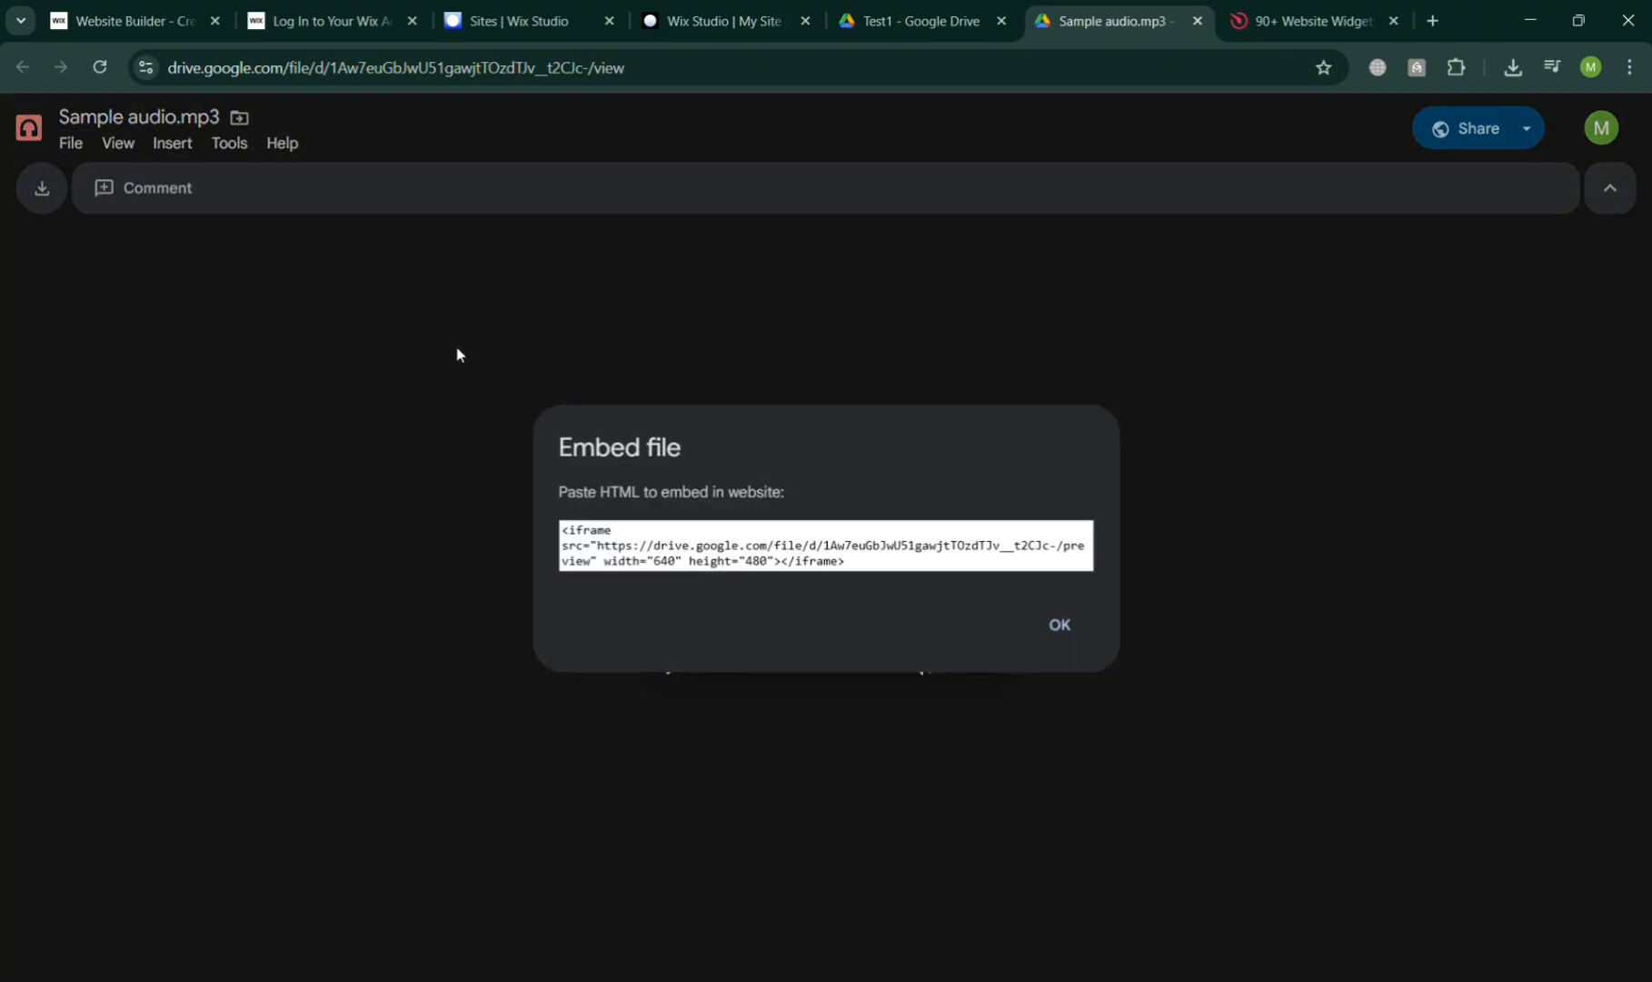
left_click(808, 565)
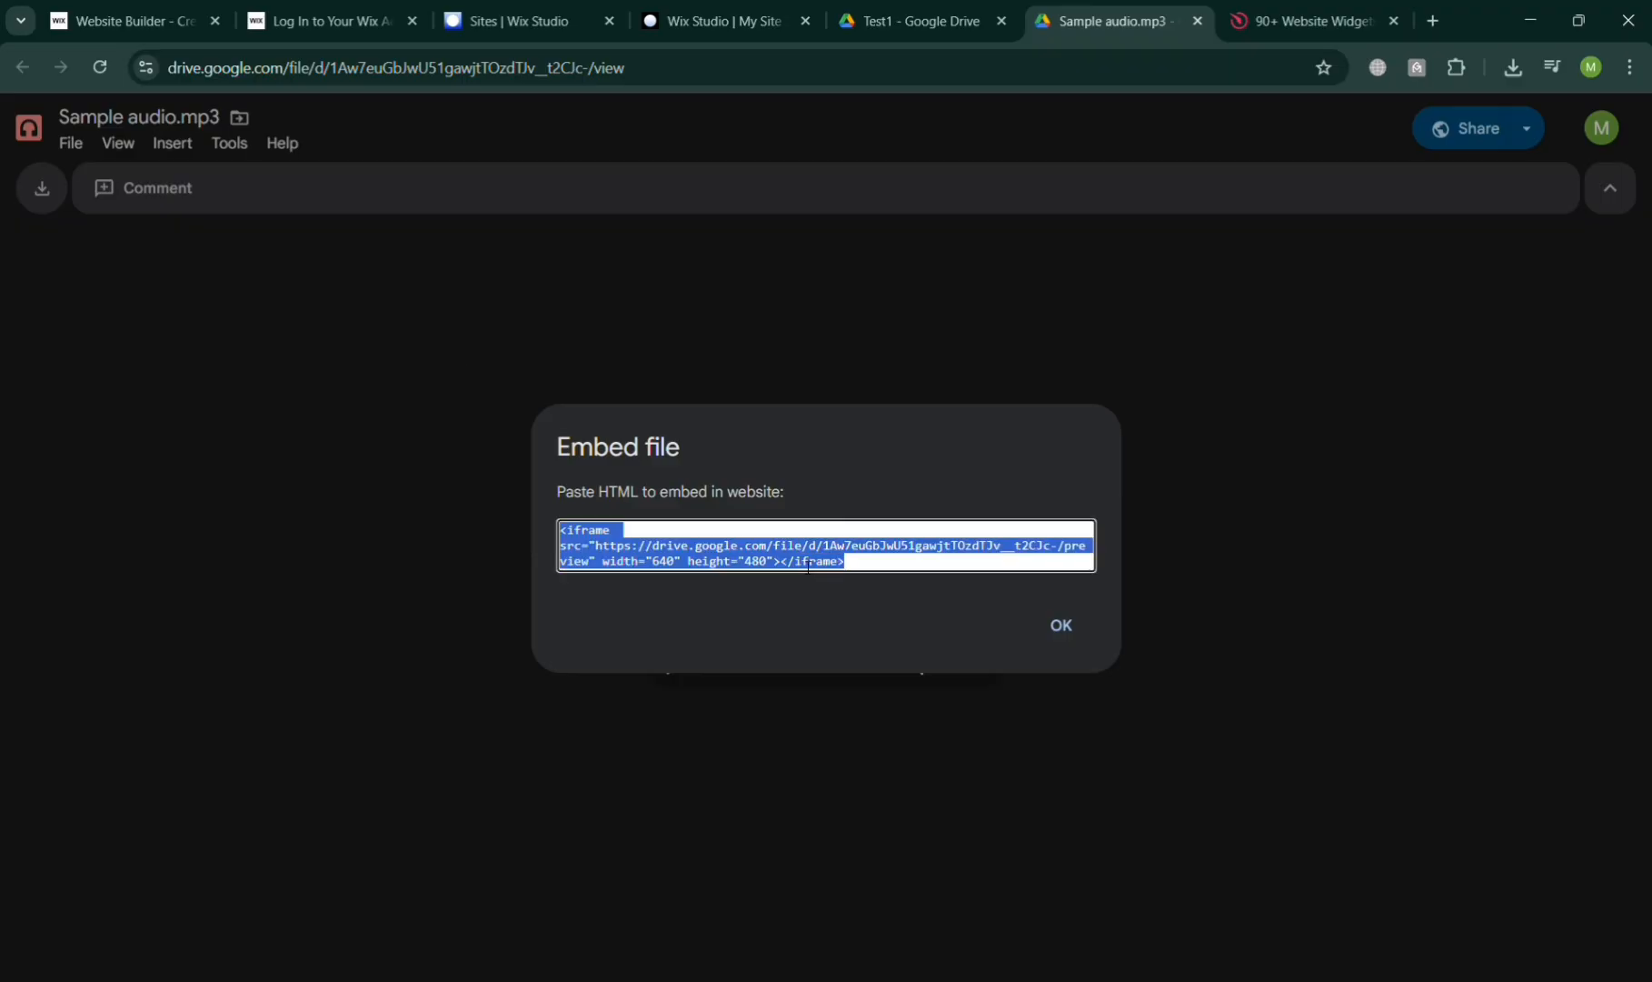
Back in the My Site 3 editor, scroll to the testimonials and bring up the elements library
left_click(777, 10)
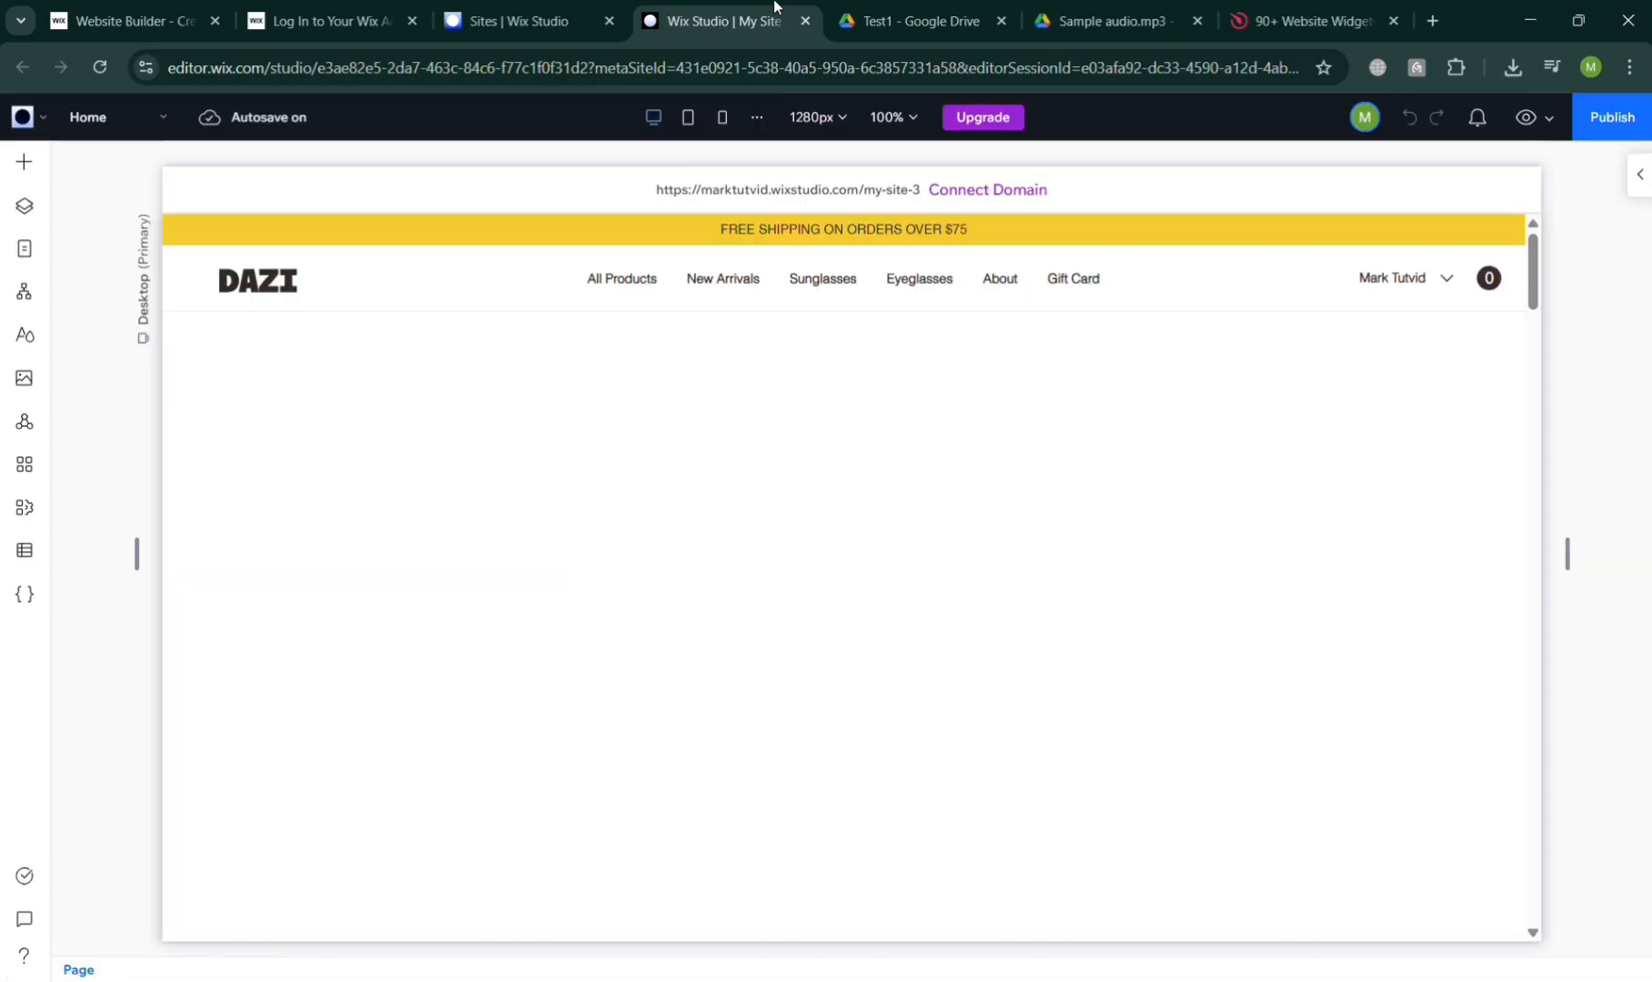
scroll(995, 603, "down", 5)
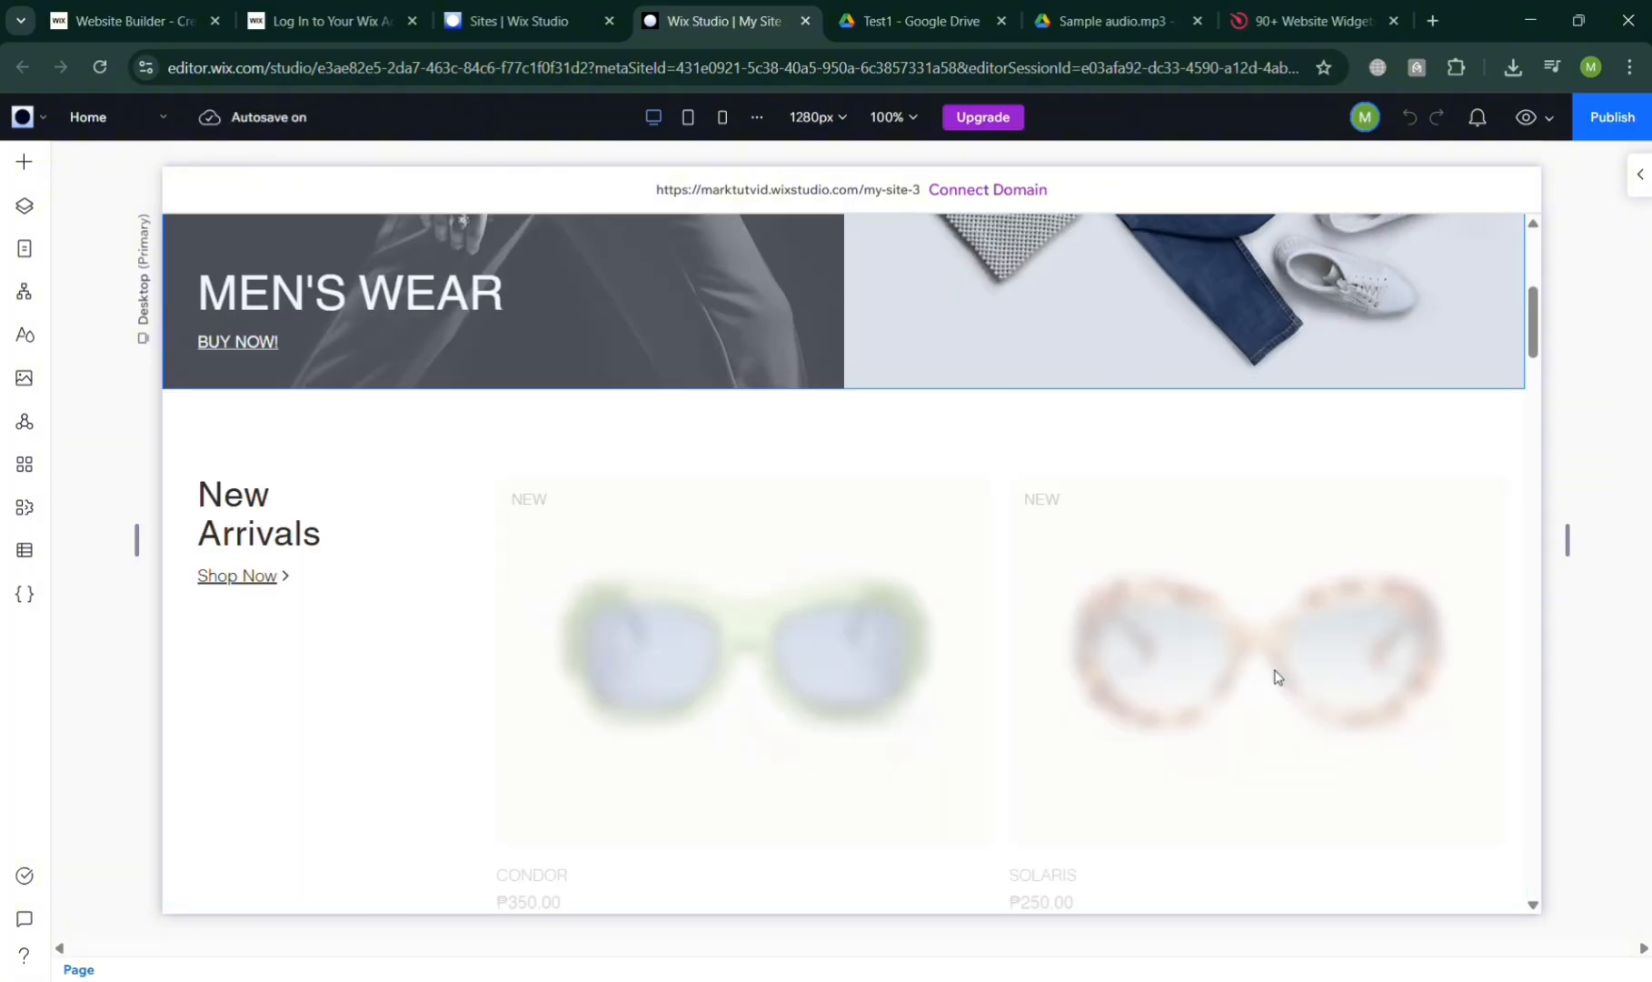
scroll(1048, 586, "up", 5)
scroll(1048, 589, "down", 10)
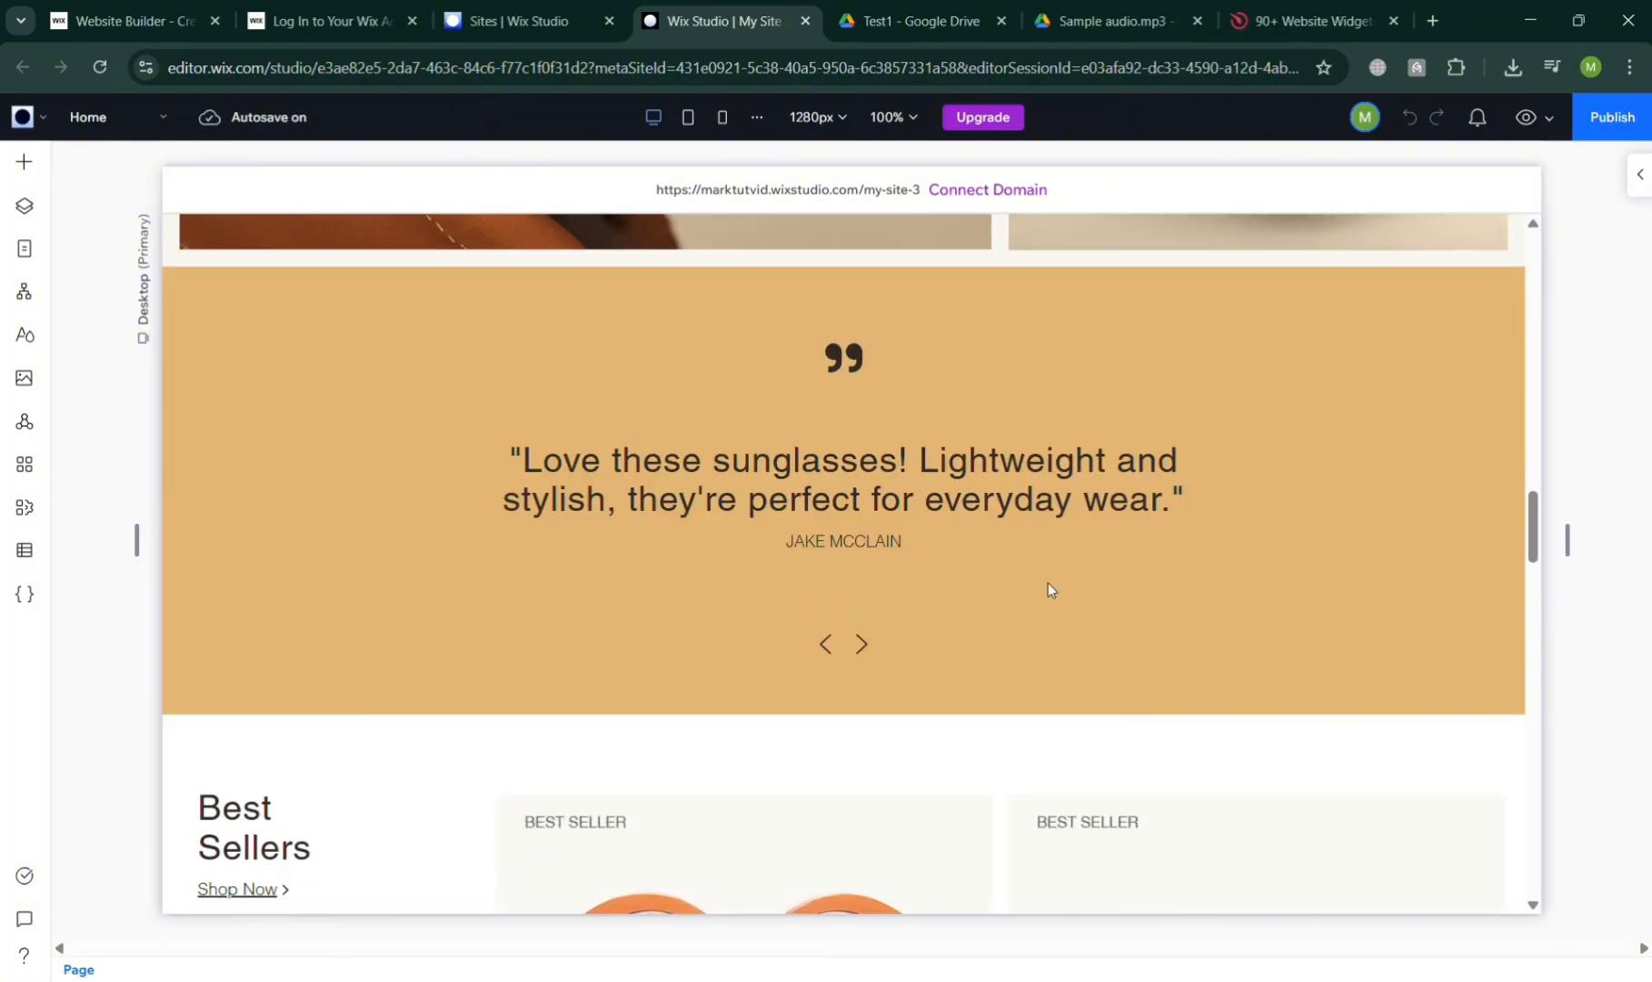
left_click(24, 164)
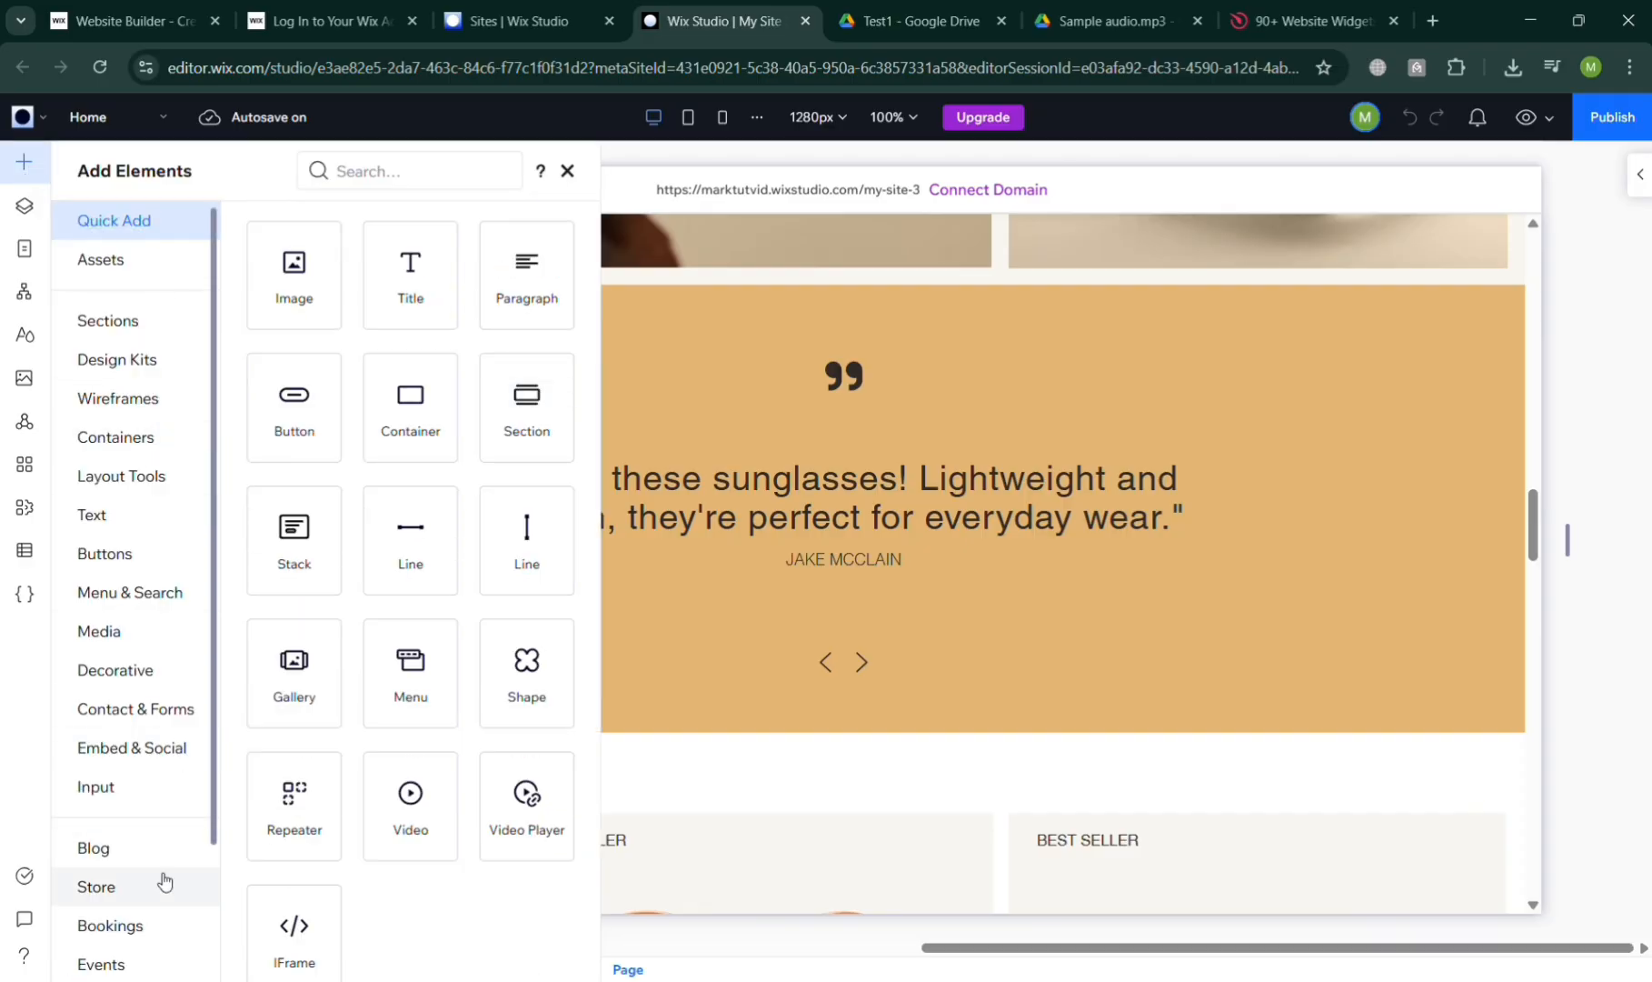
scroll(327, 925, "down", 1)
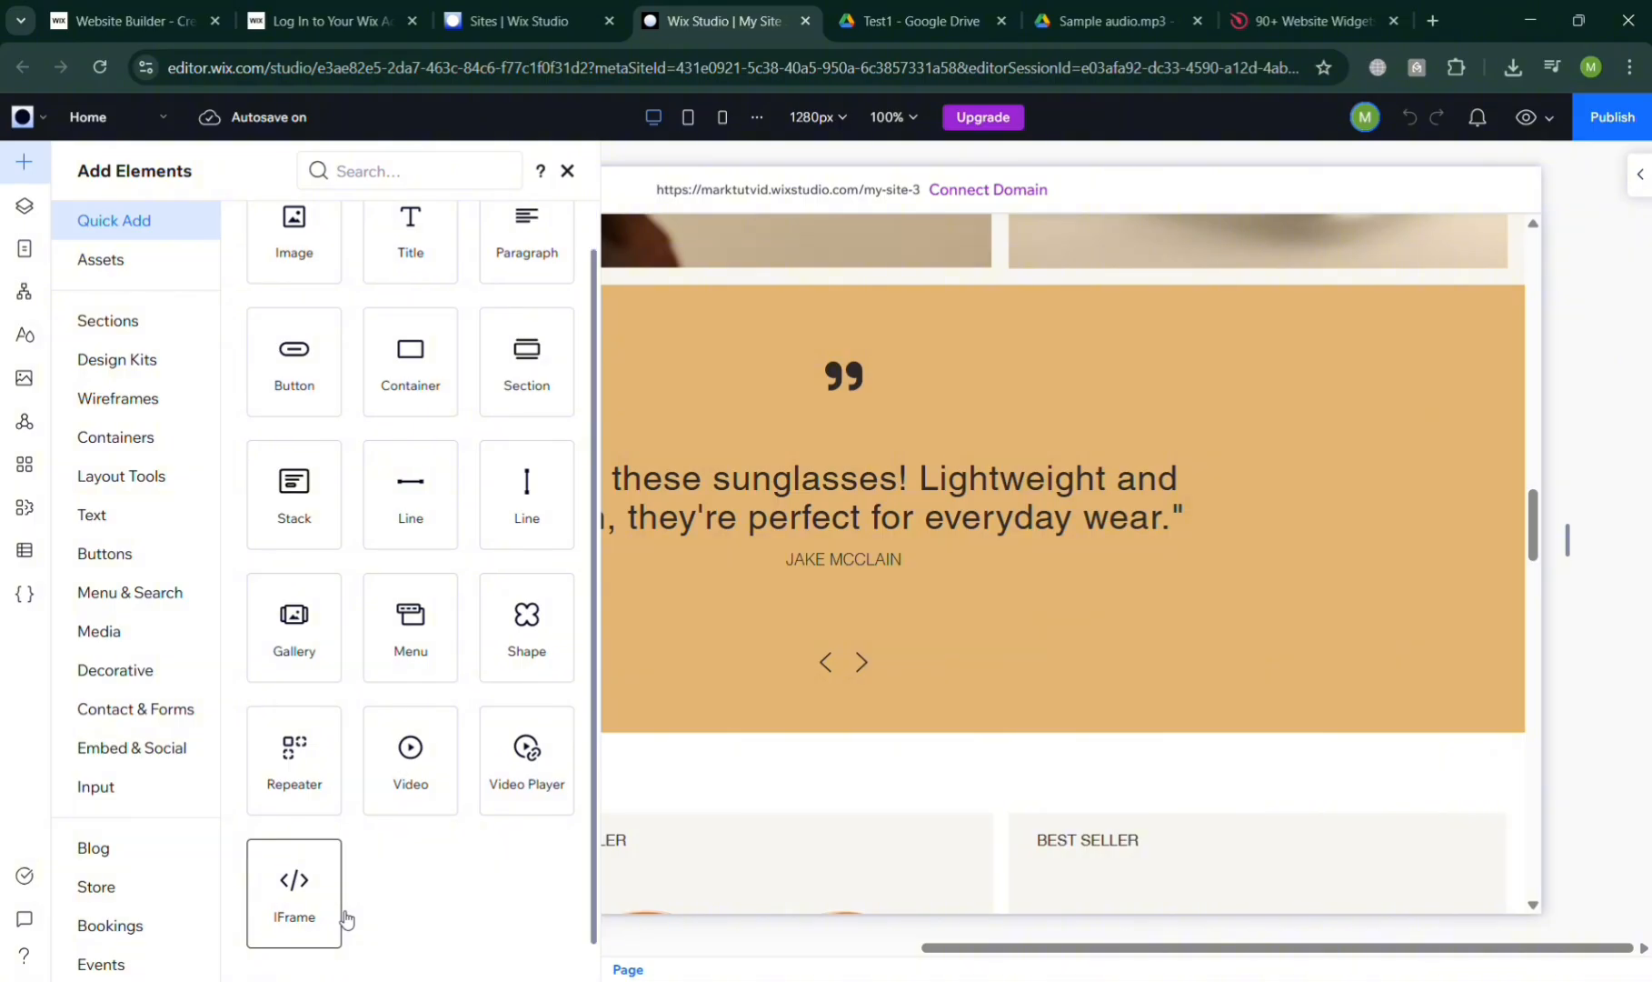
scroll(347, 920, "up", 1)
scroll(347, 920, "down", 1)
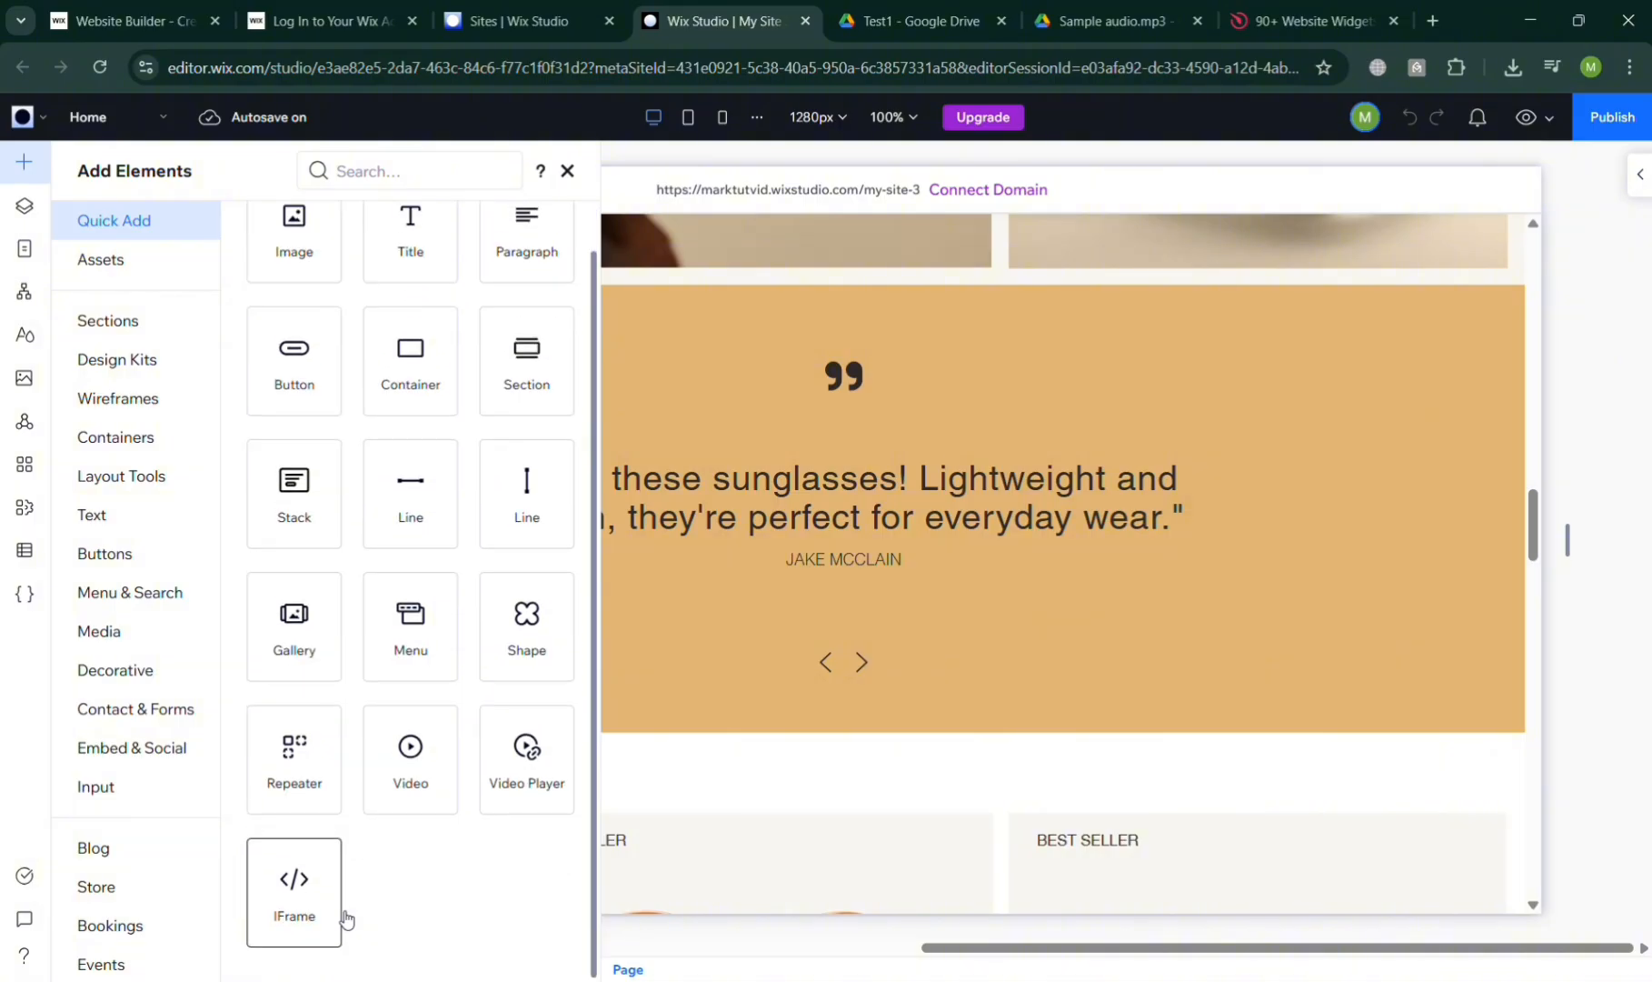
Add an IFrame with the pasted Google Drive embed code, height reduced from 480 to 80
left_click(289, 909)
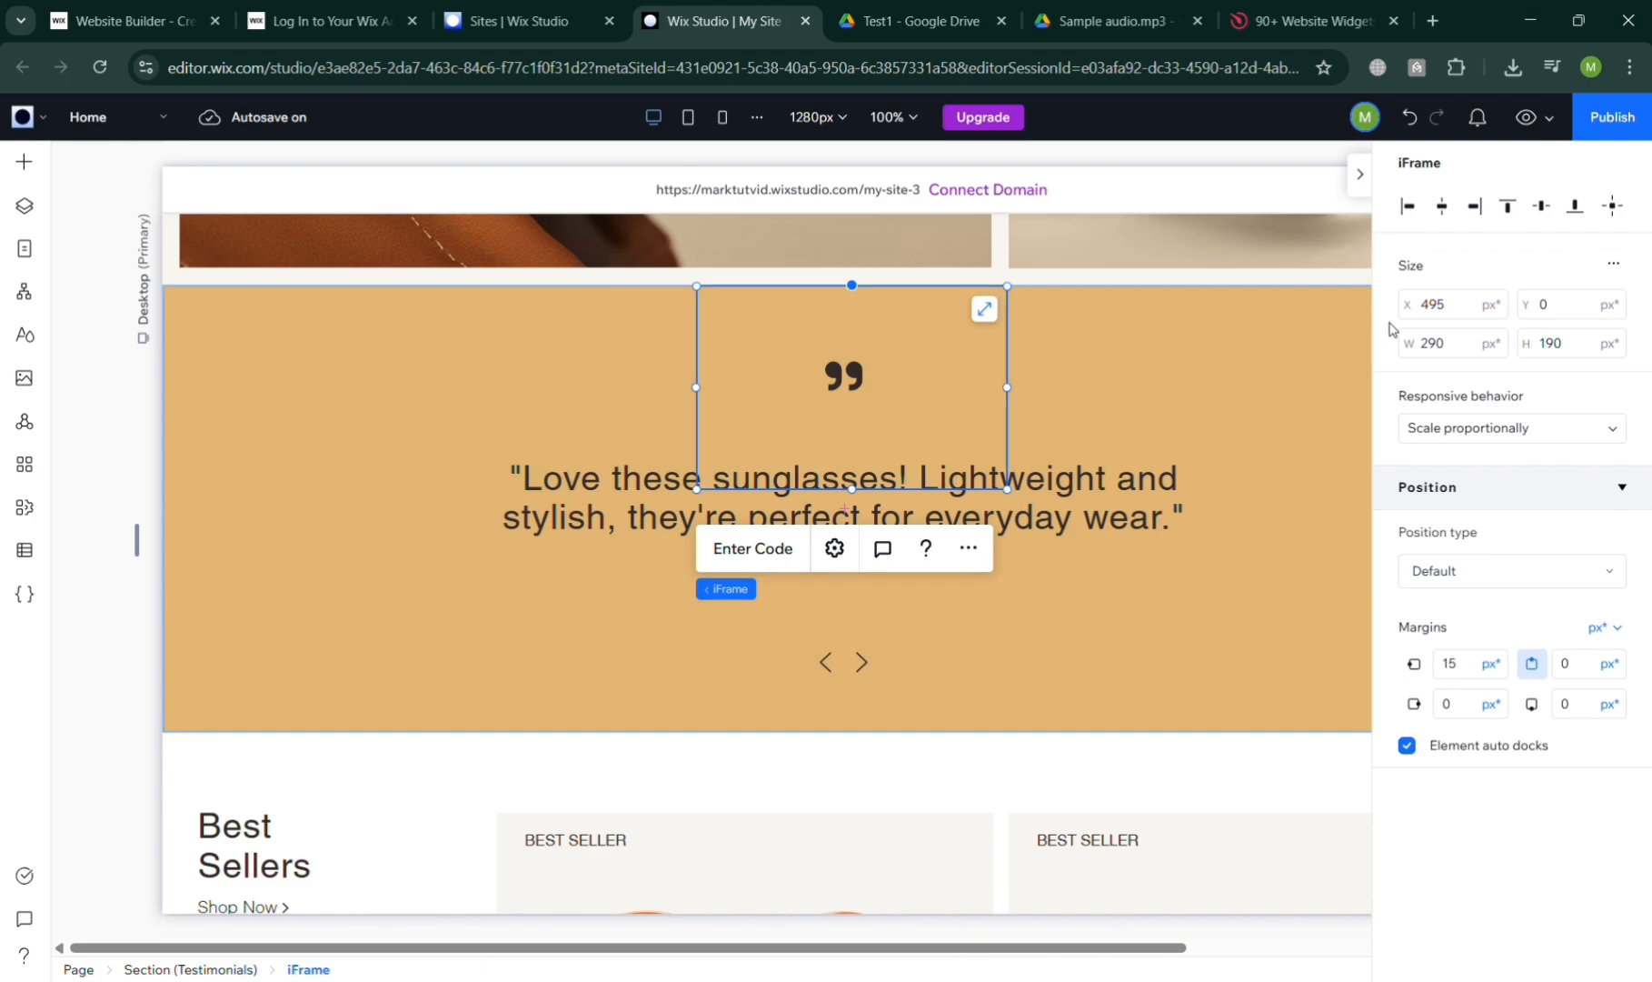
left_click(764, 556)
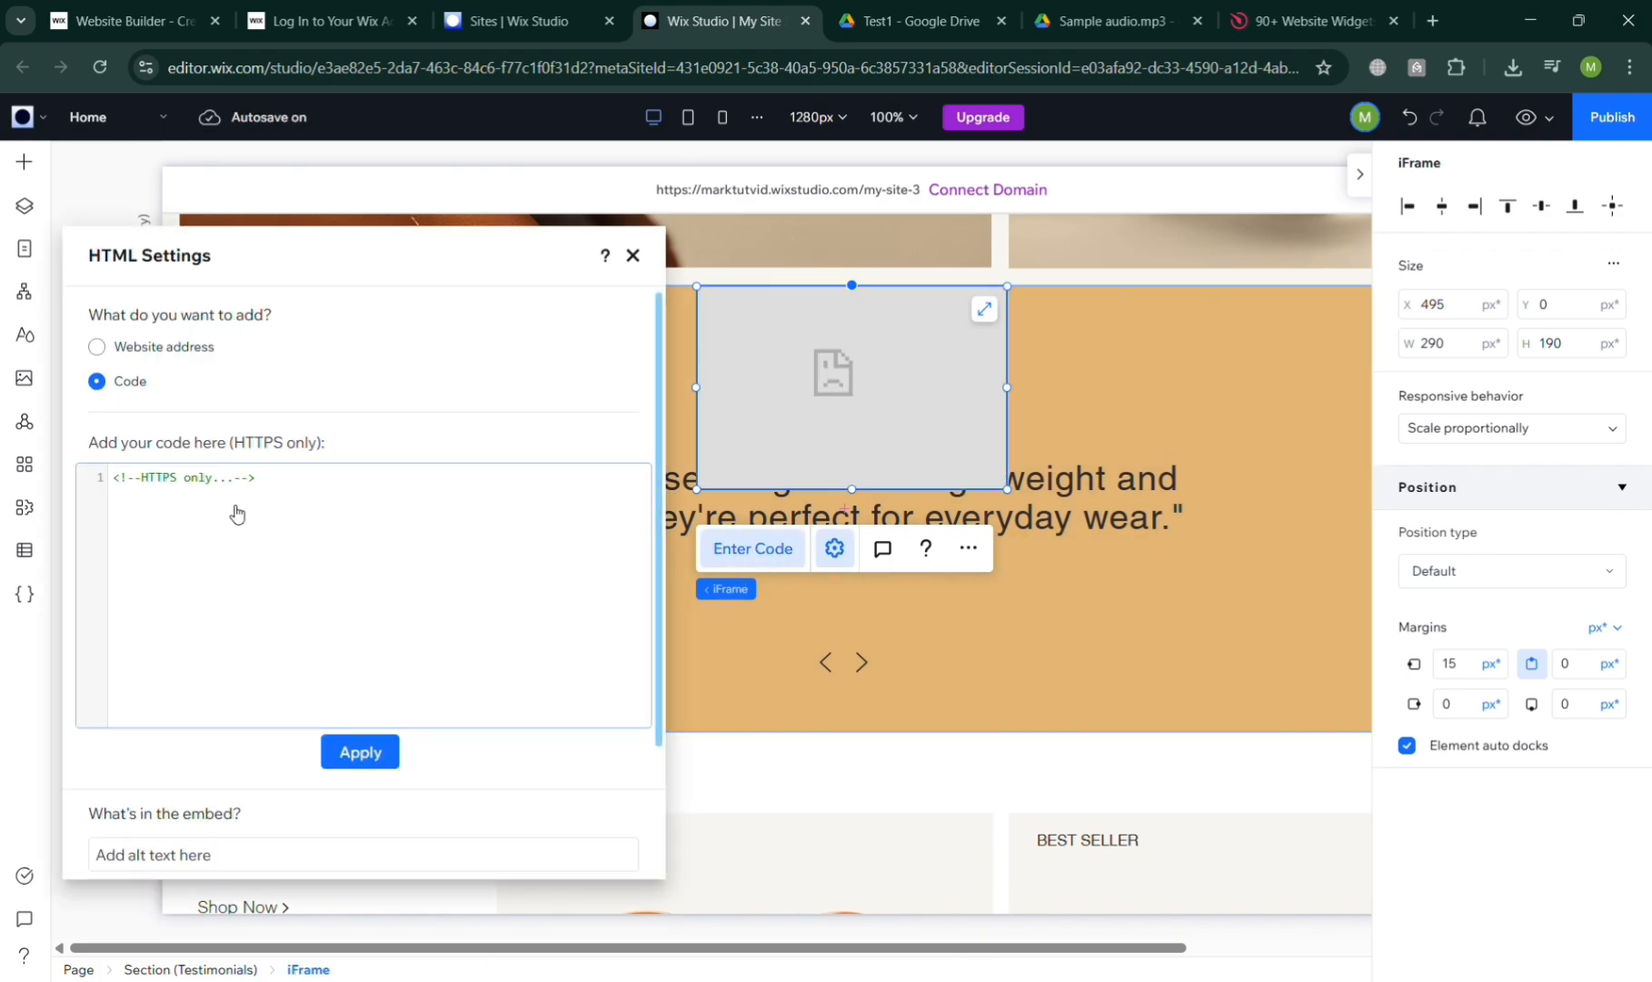
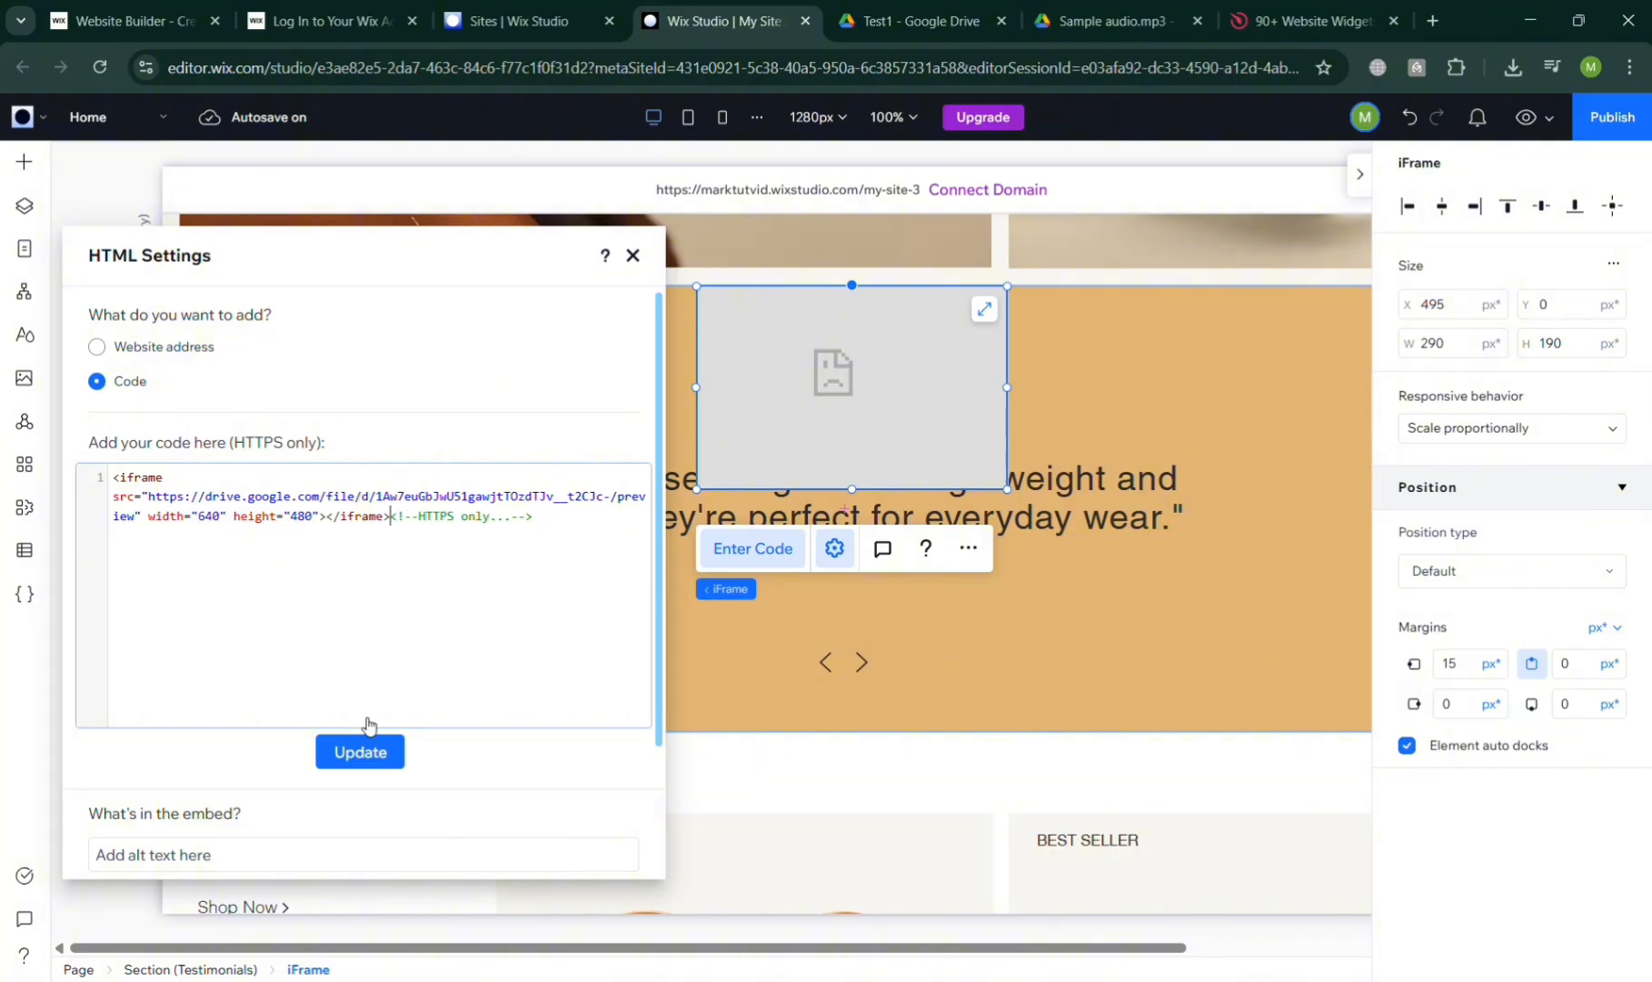
left_click(364, 752)
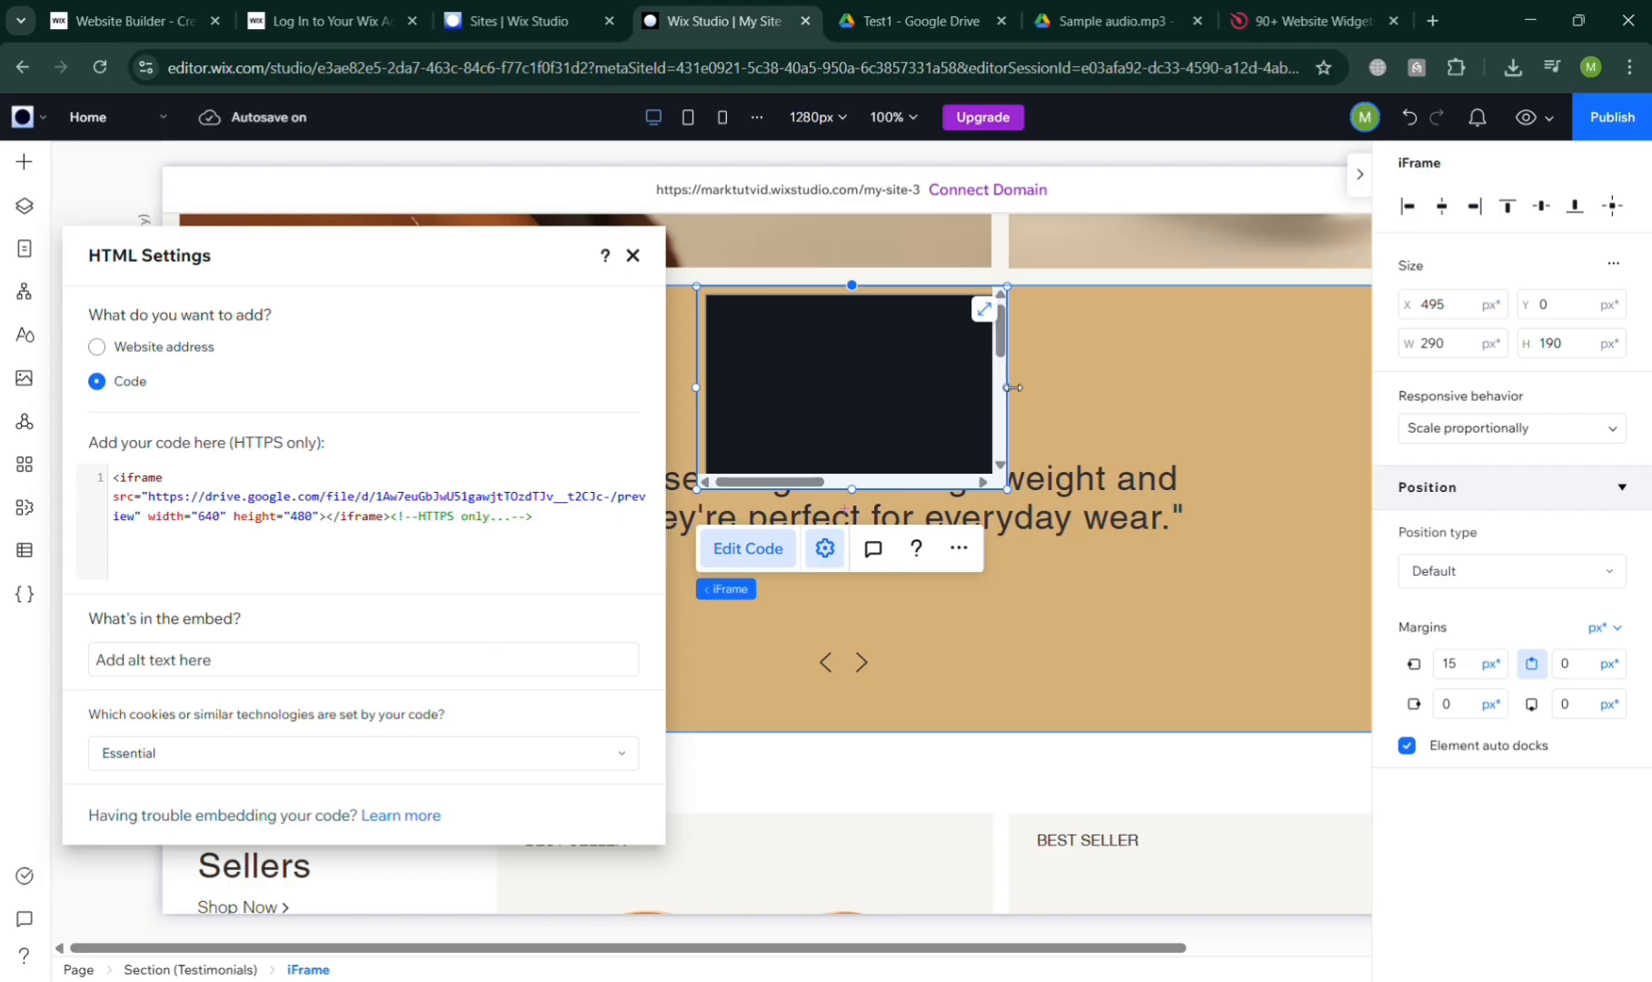
left_click(300, 517)
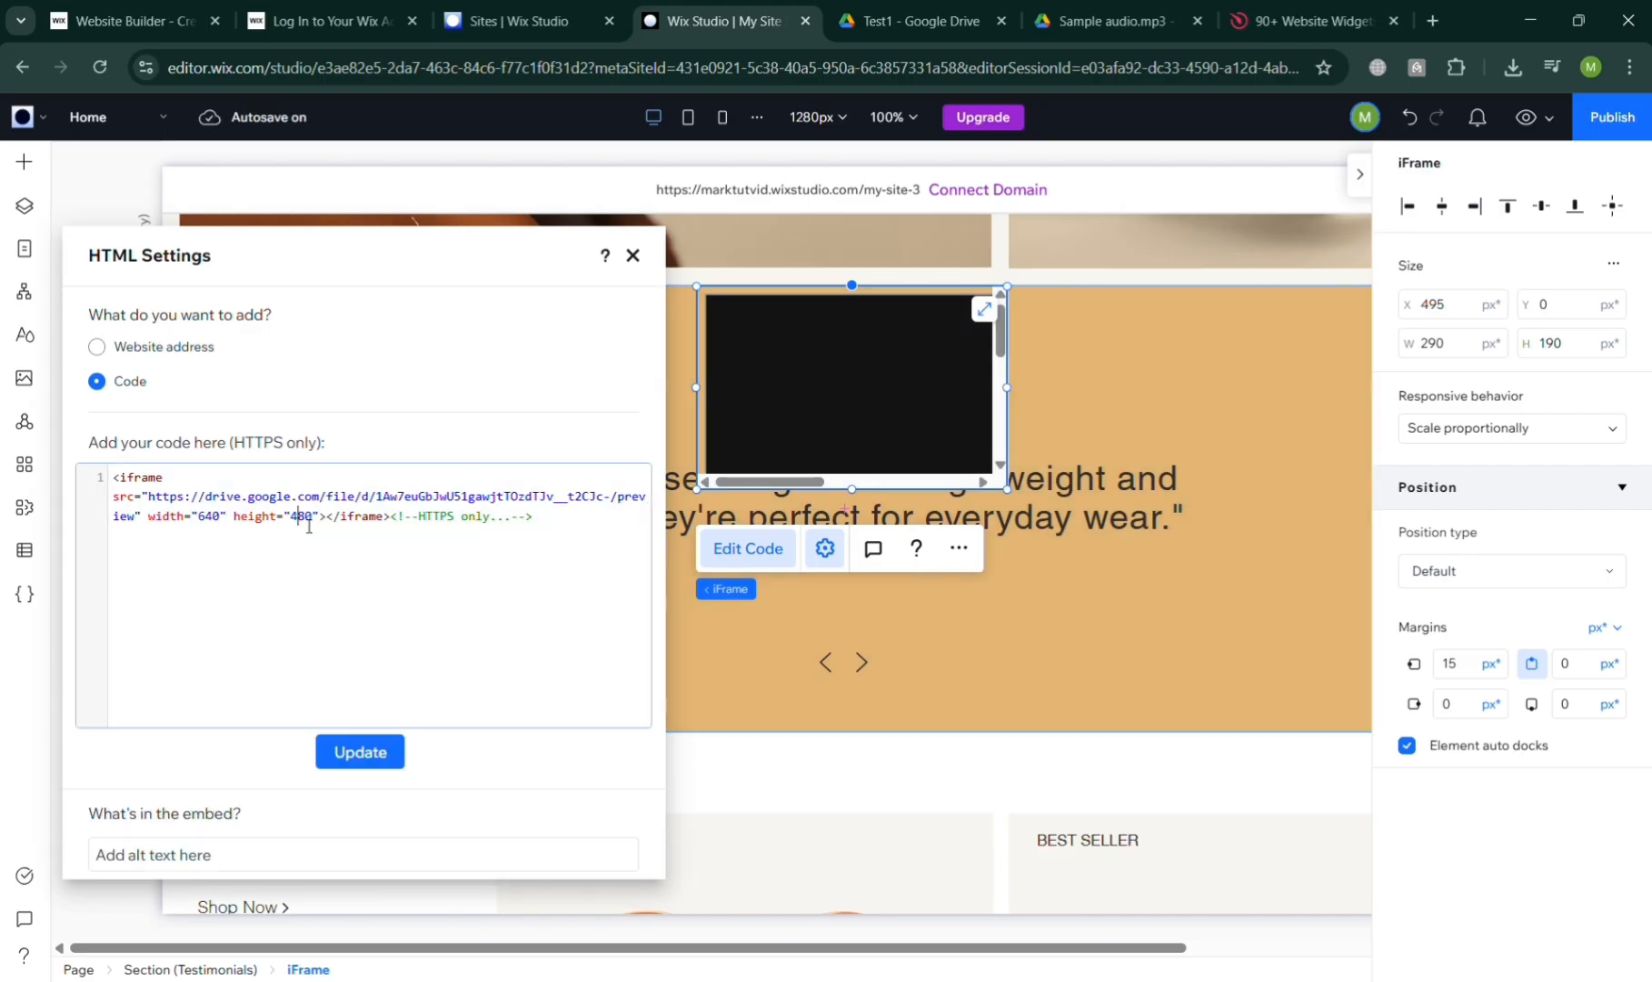
key("BackSpace")
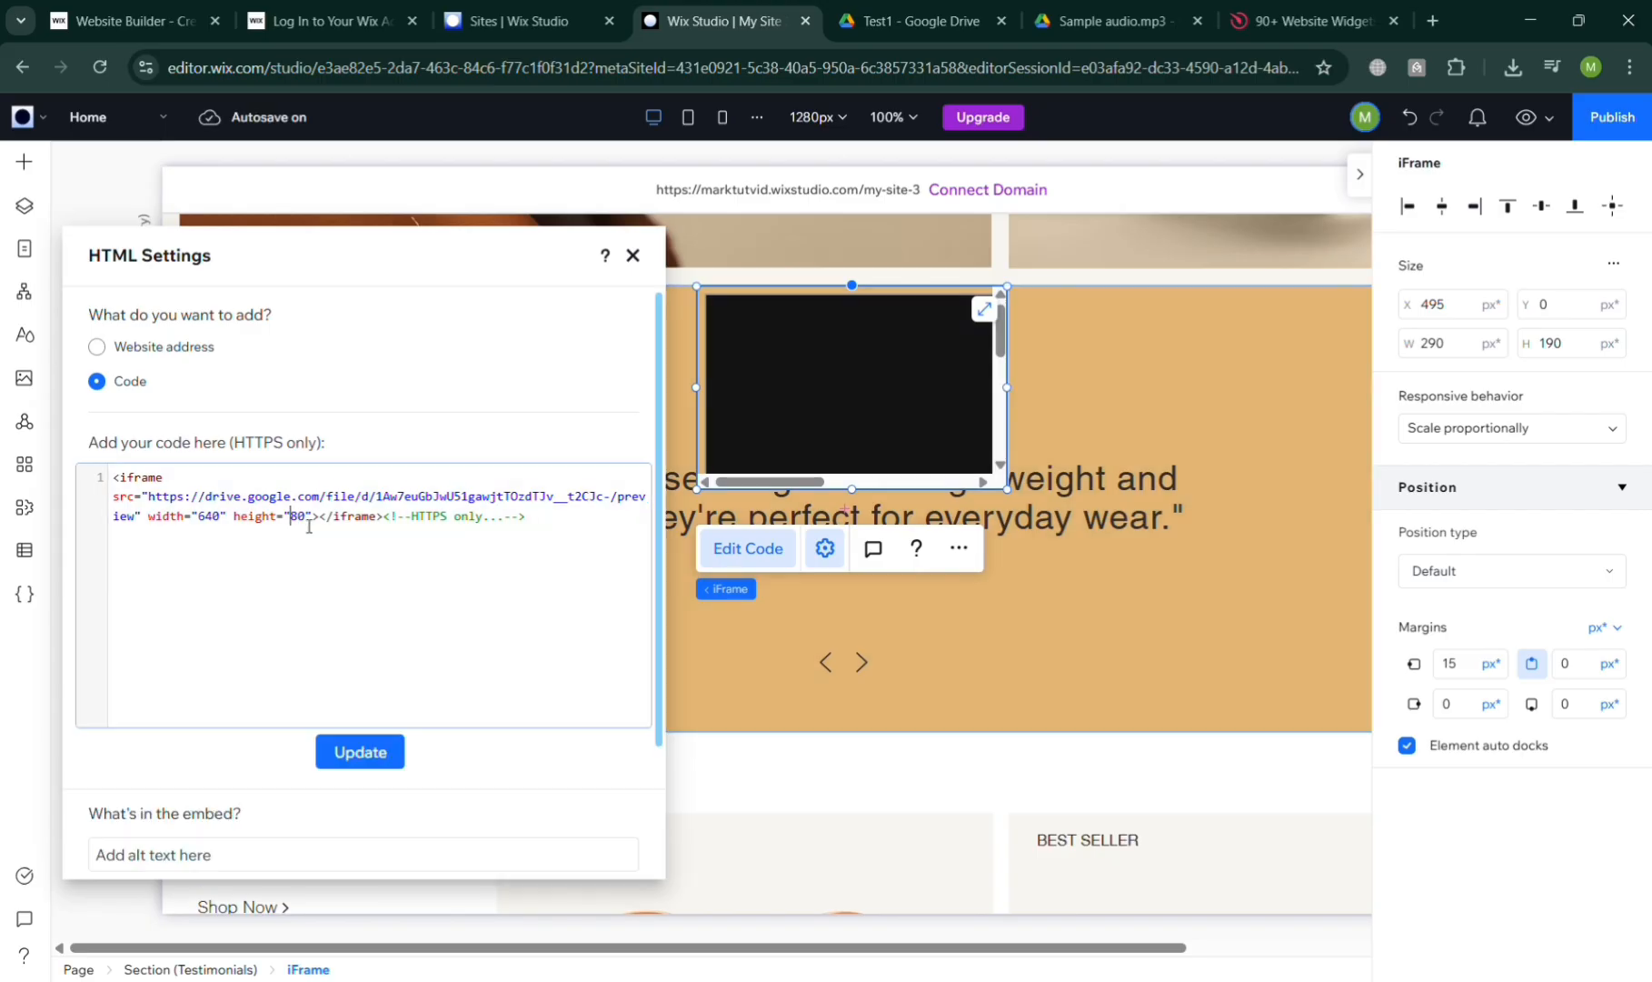
left_click(368, 753)
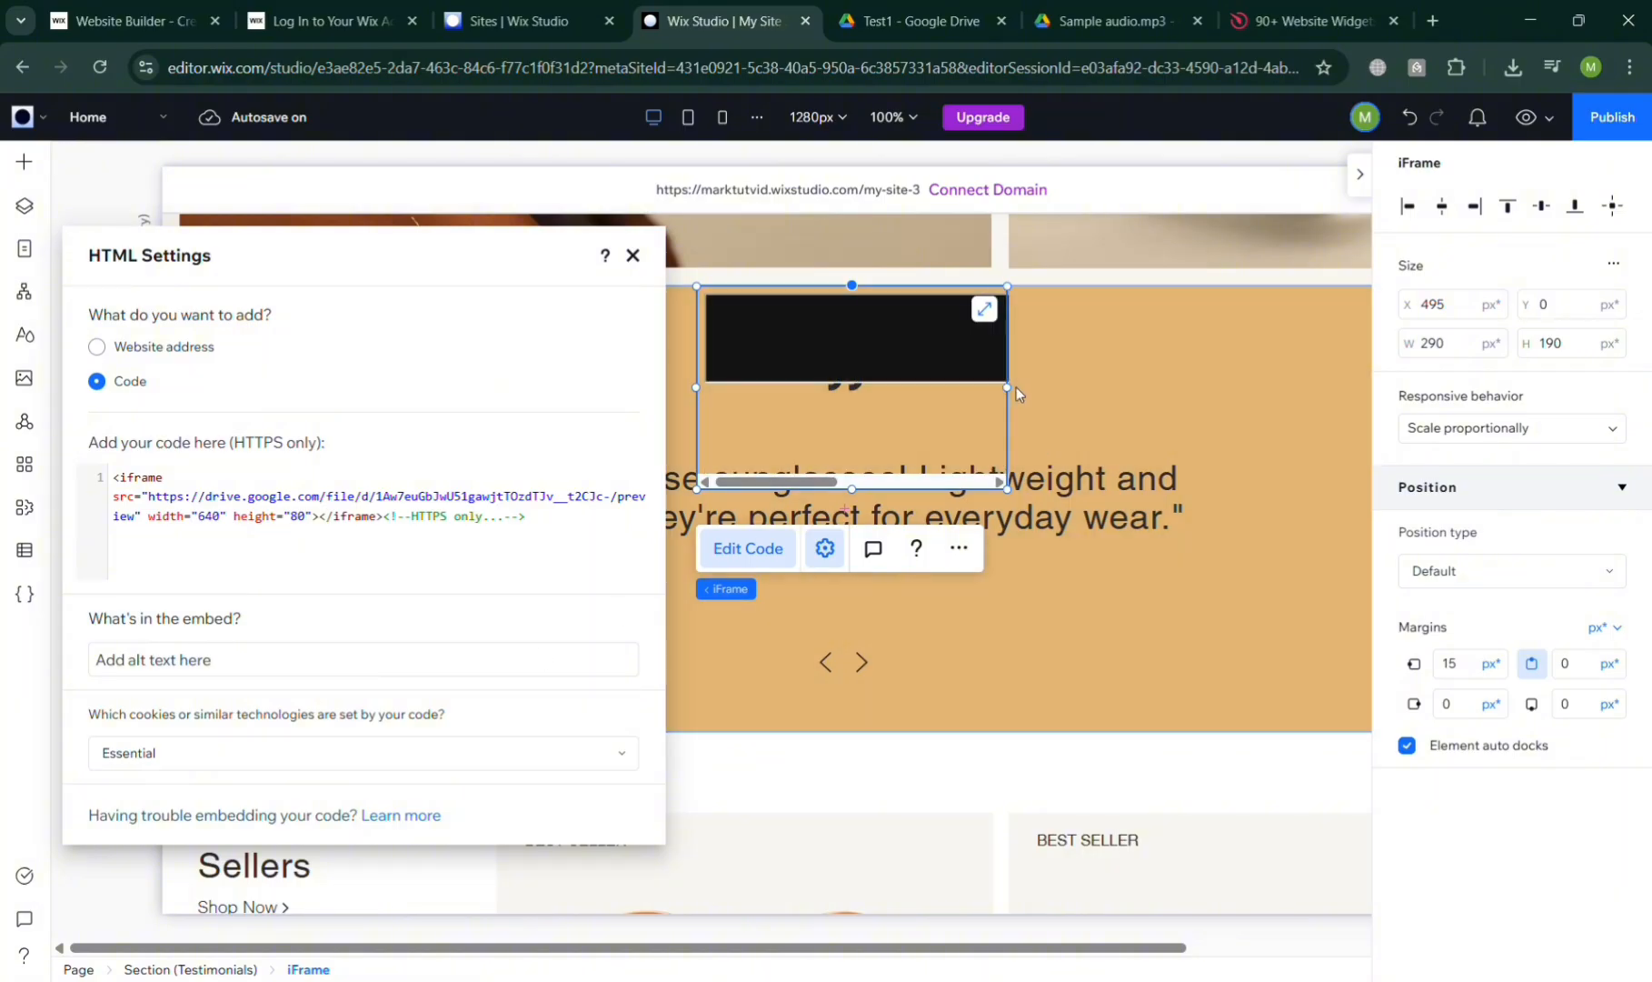
Stretch the iFrame to 721 px wide and move it above the testimonial quote
left_click_drag(1014, 387, 1310, 395)
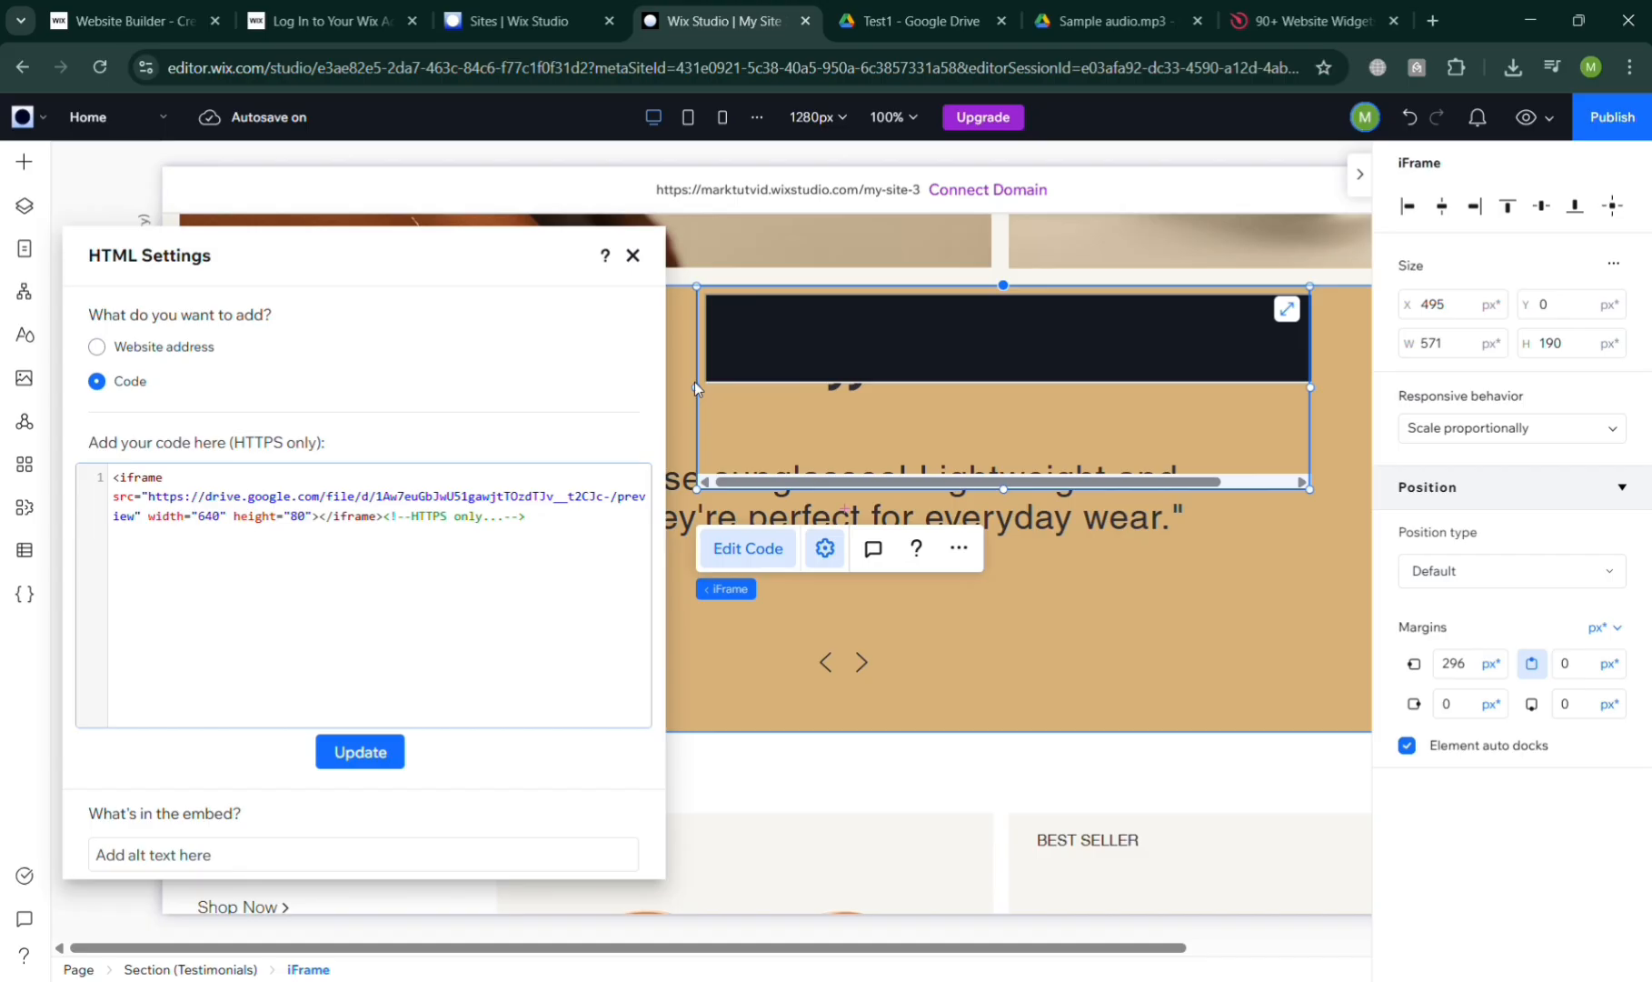
left_click_drag(695, 382, 535, 381)
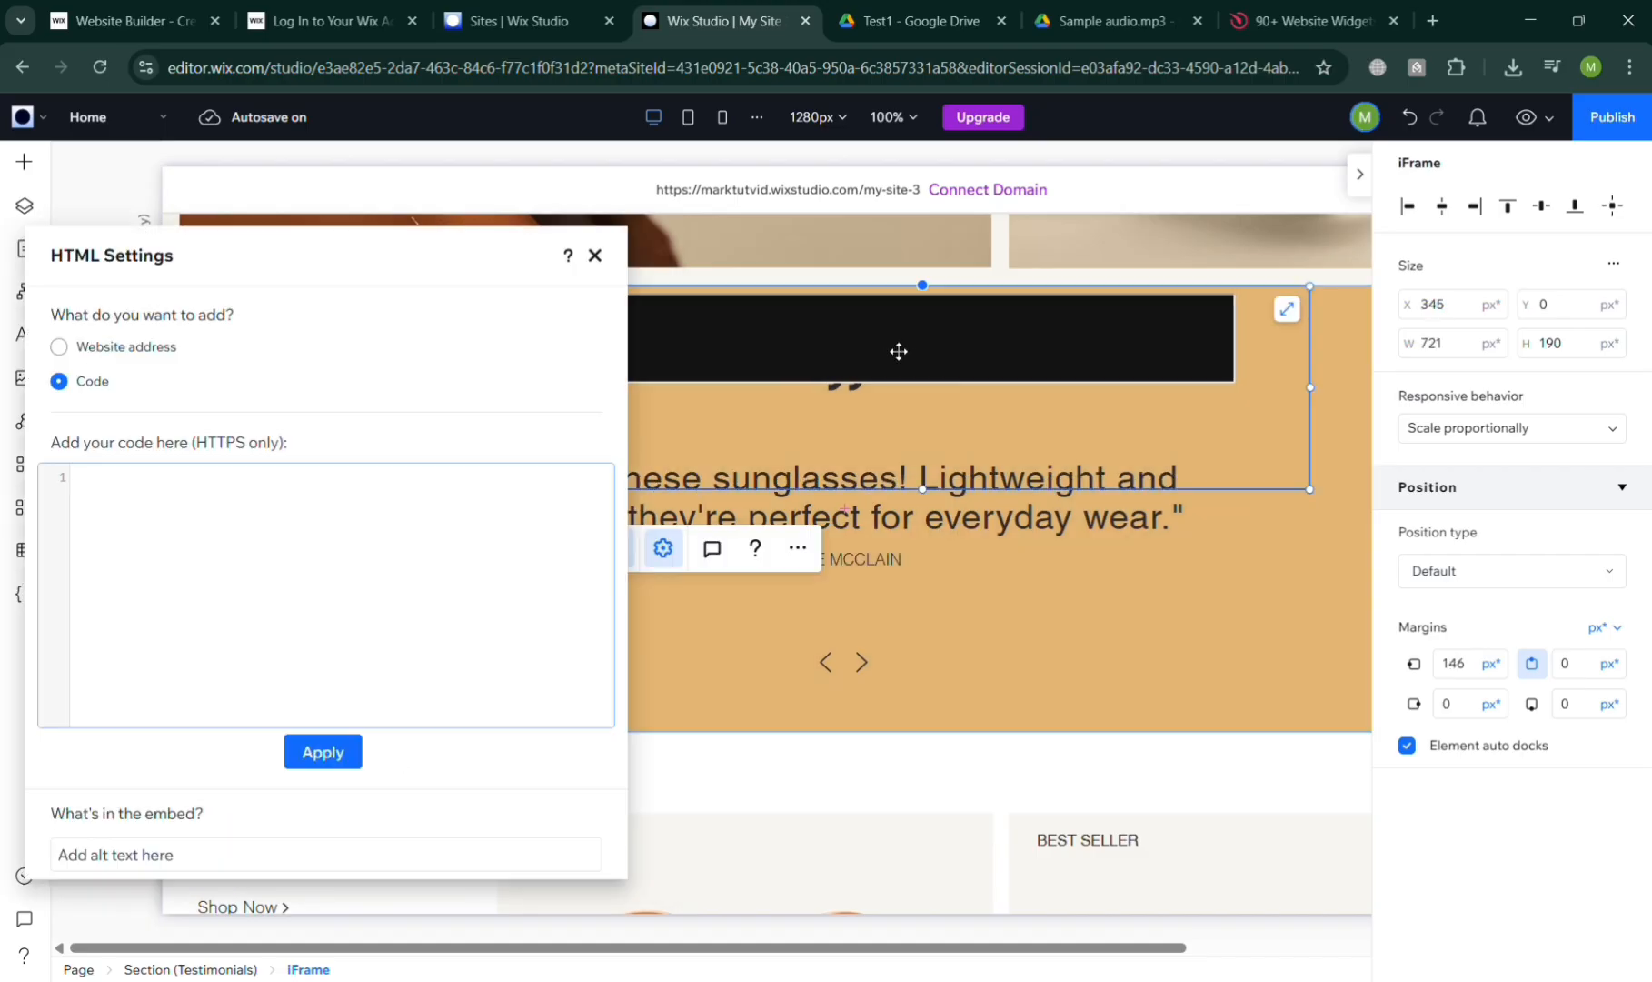
key("ctrl+v")
left_click(899, 352)
left_click_drag(899, 352, 867, 380)
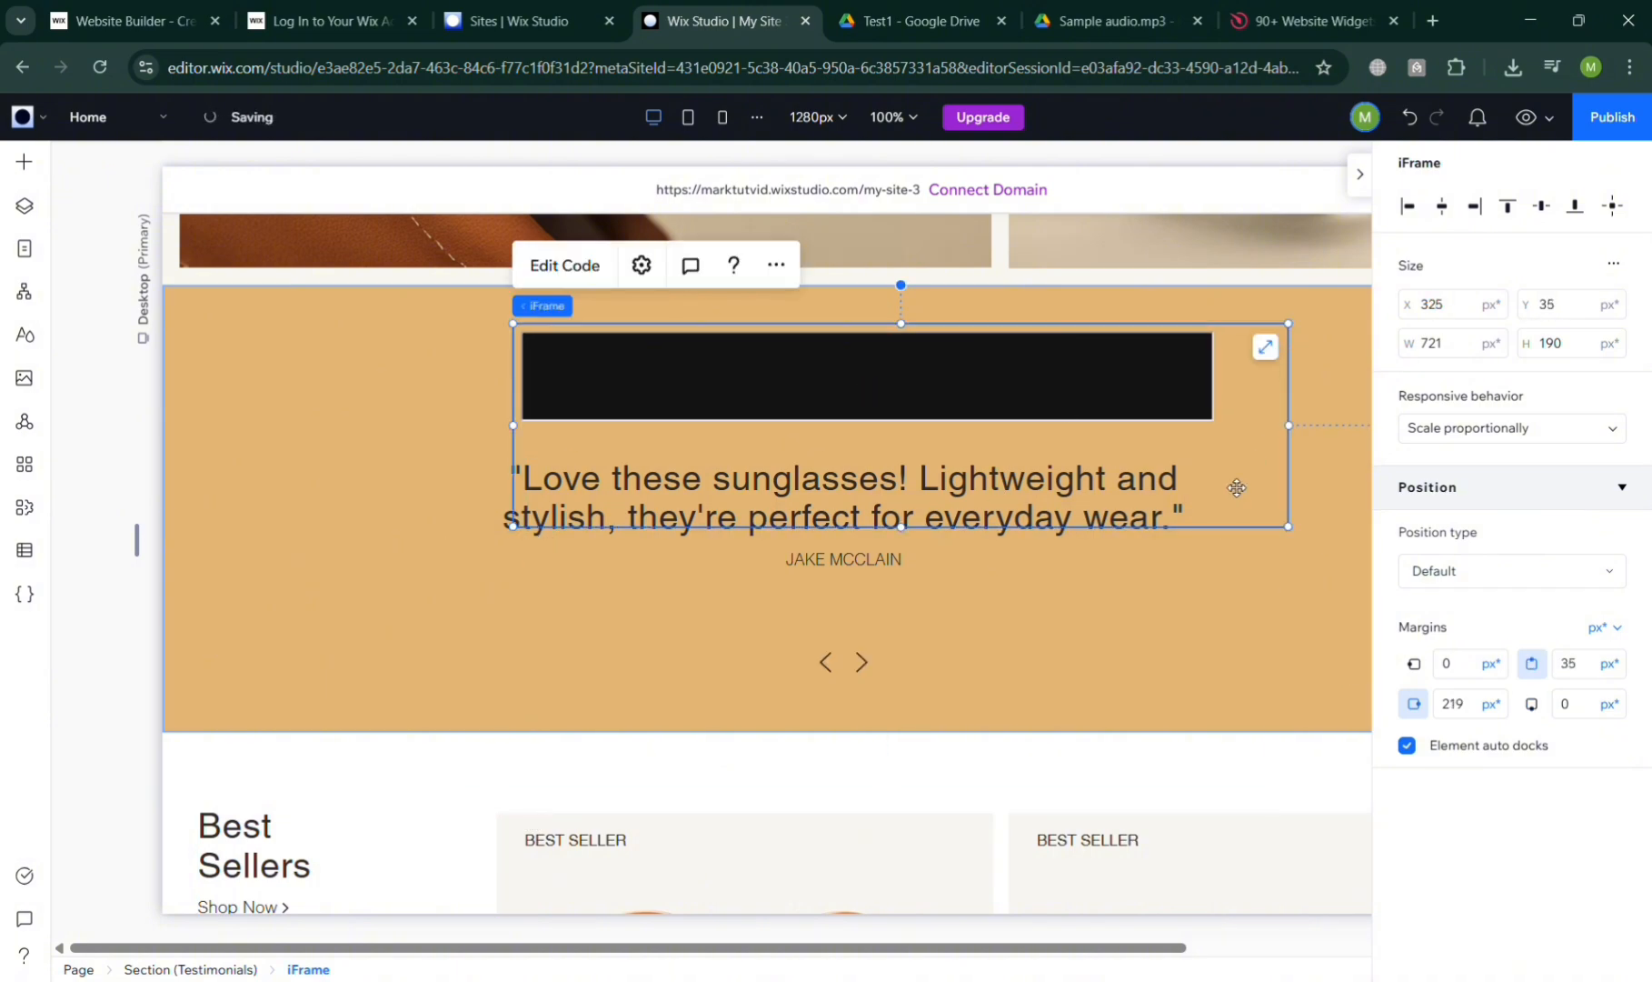
left_click(618, 598)
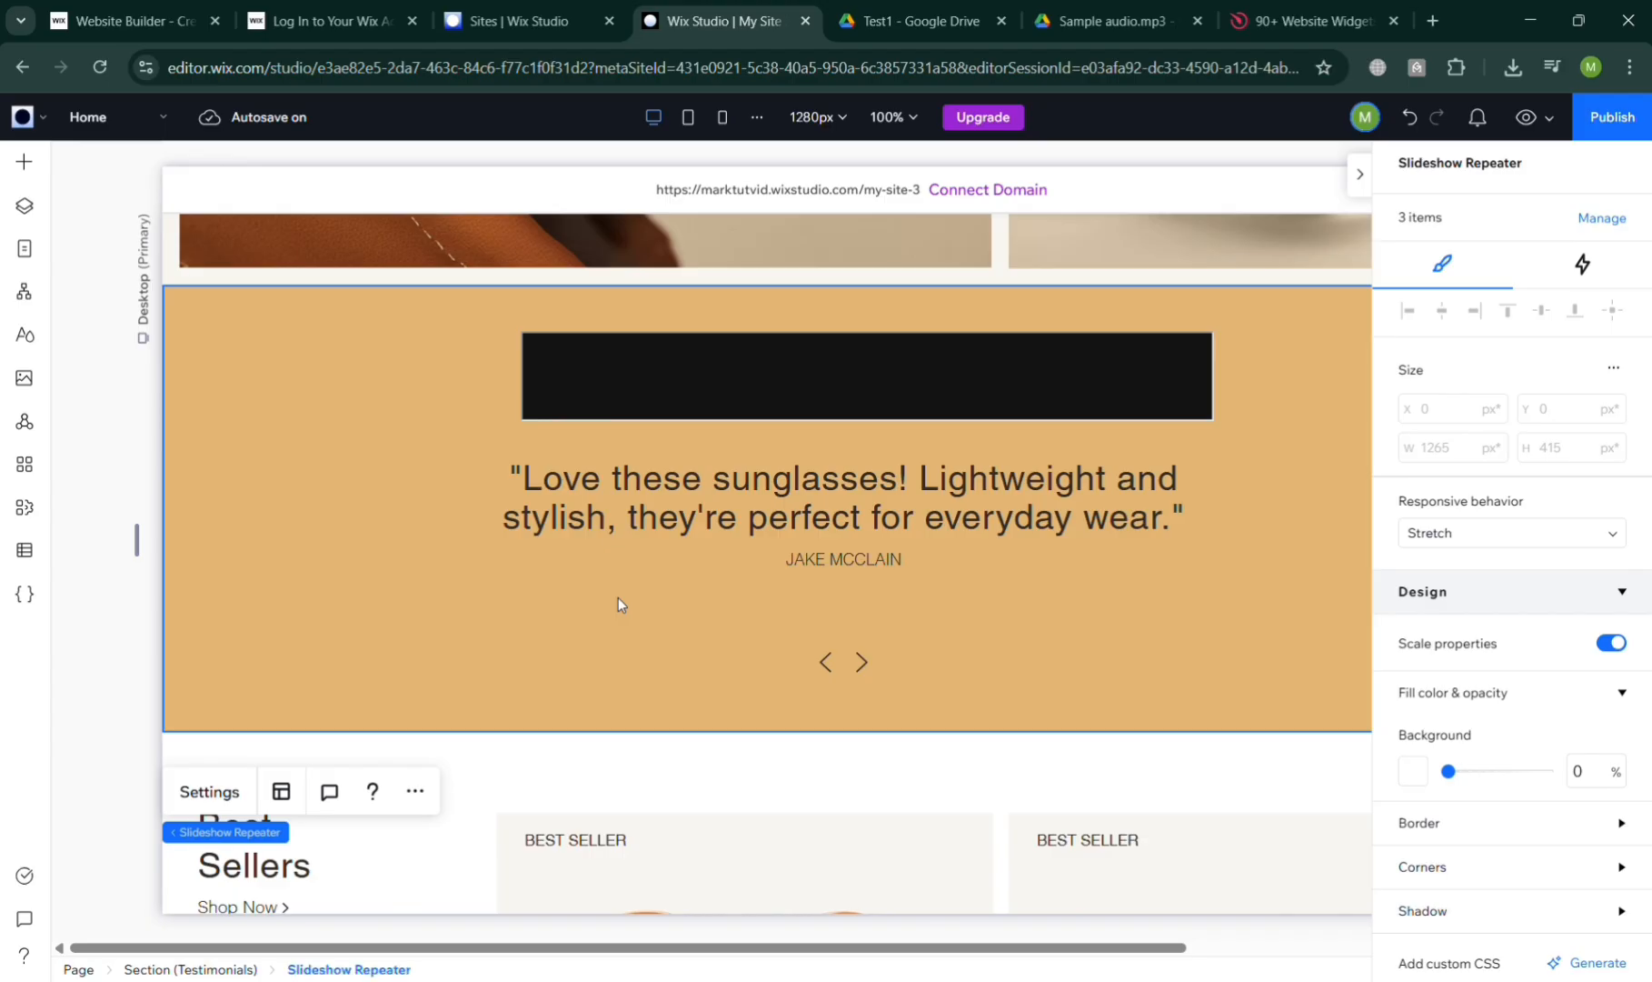
left_click(910, 386)
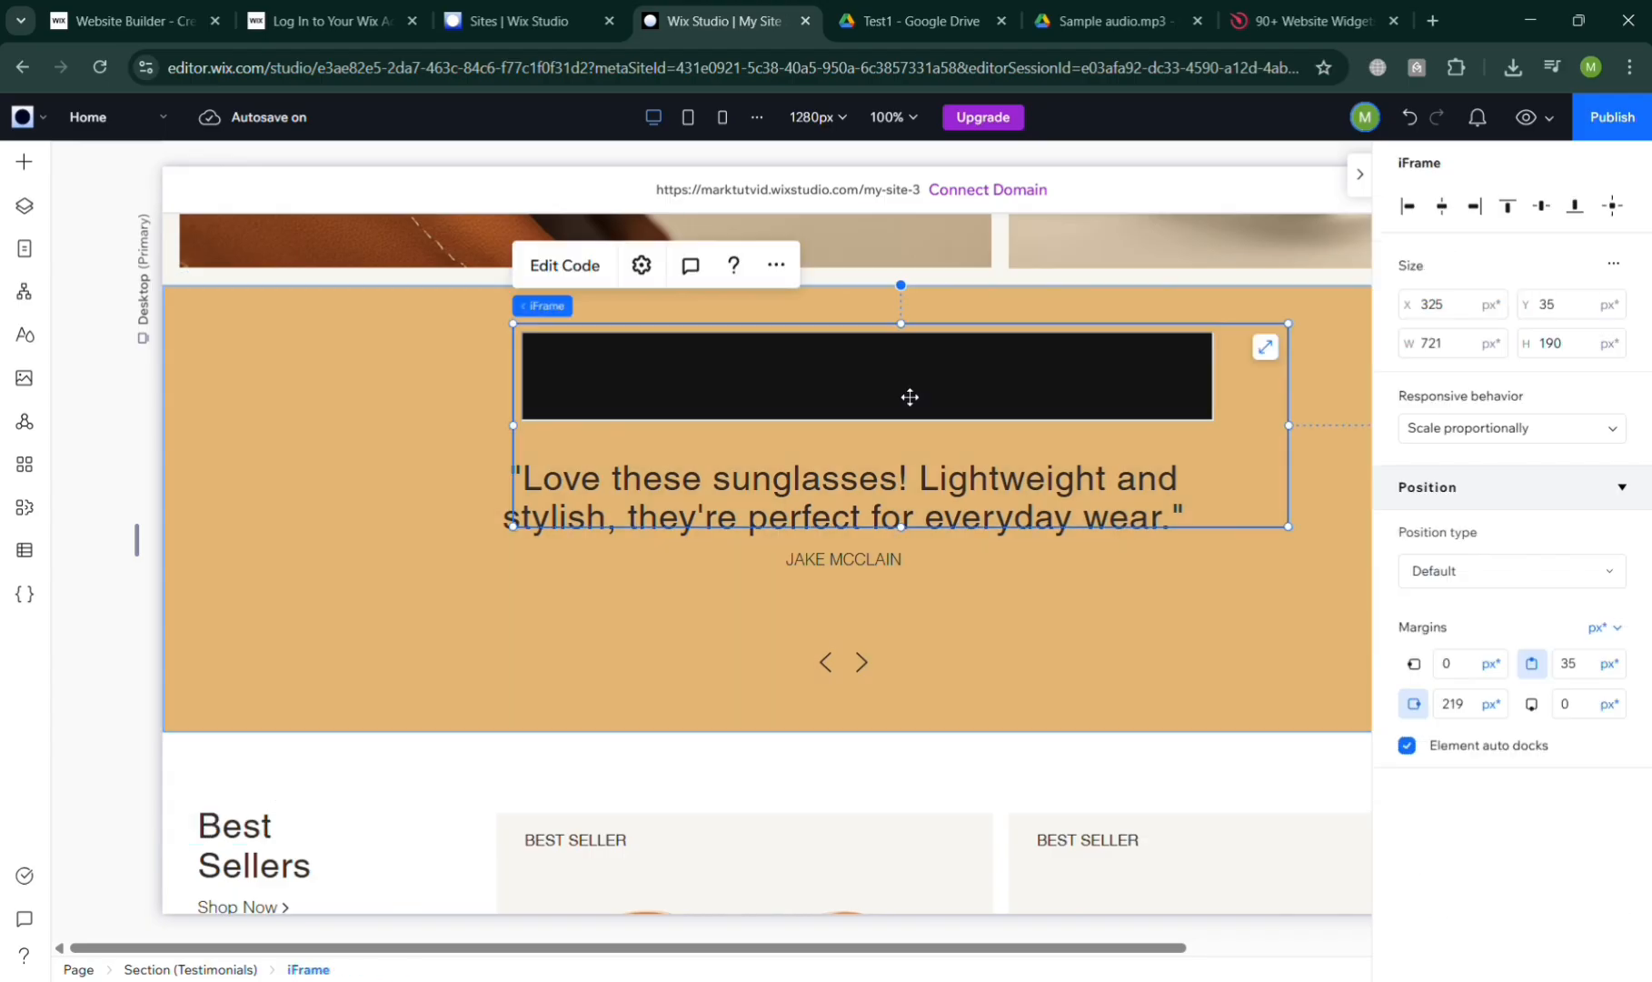
On Elfsight, go through the Widgets menu to the Audio Player widget page
left_click(1238, 11)
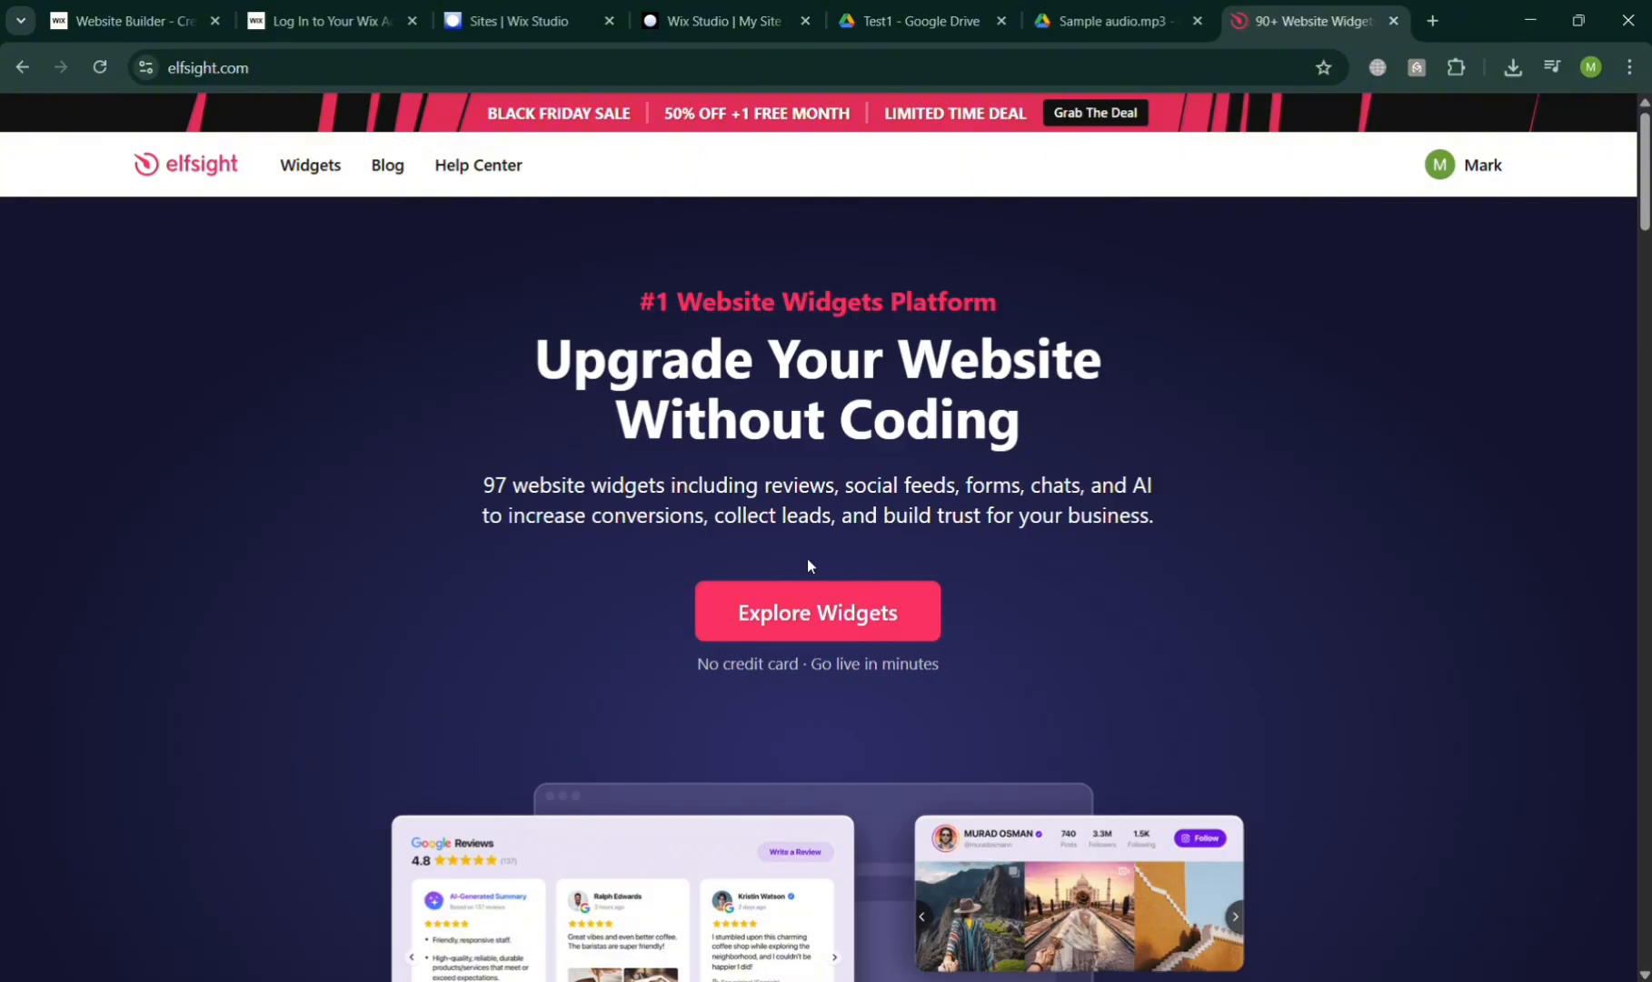
mouse_move(296, 182)
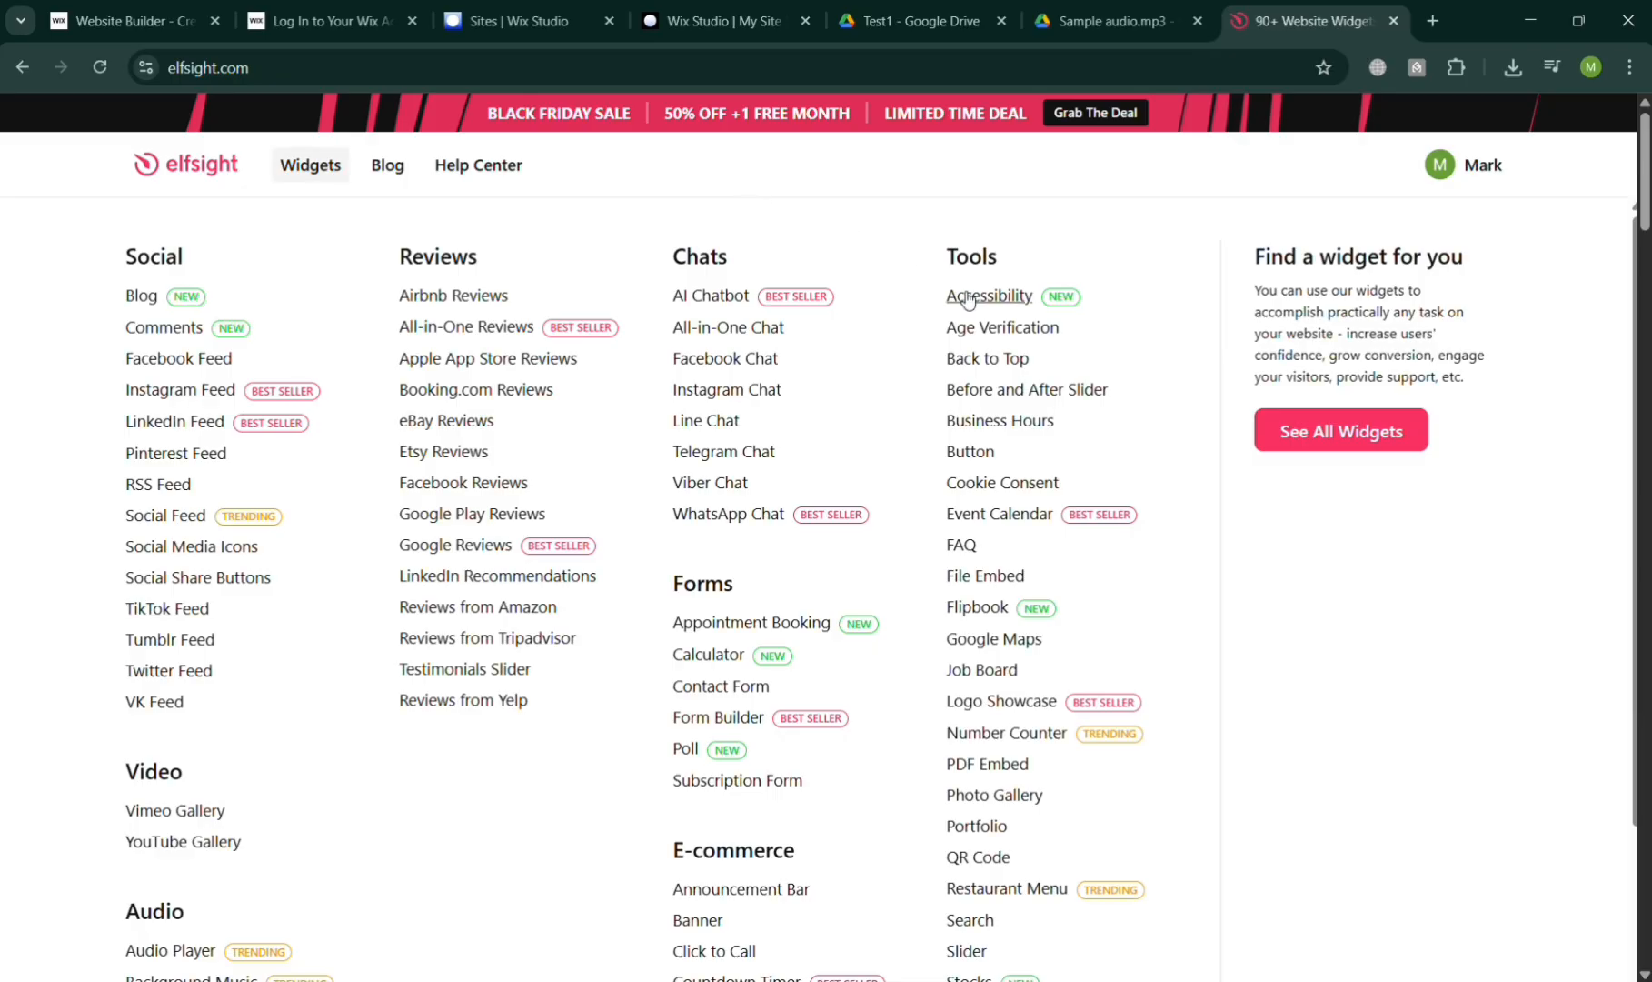
scroll(988, 589, "down", 2)
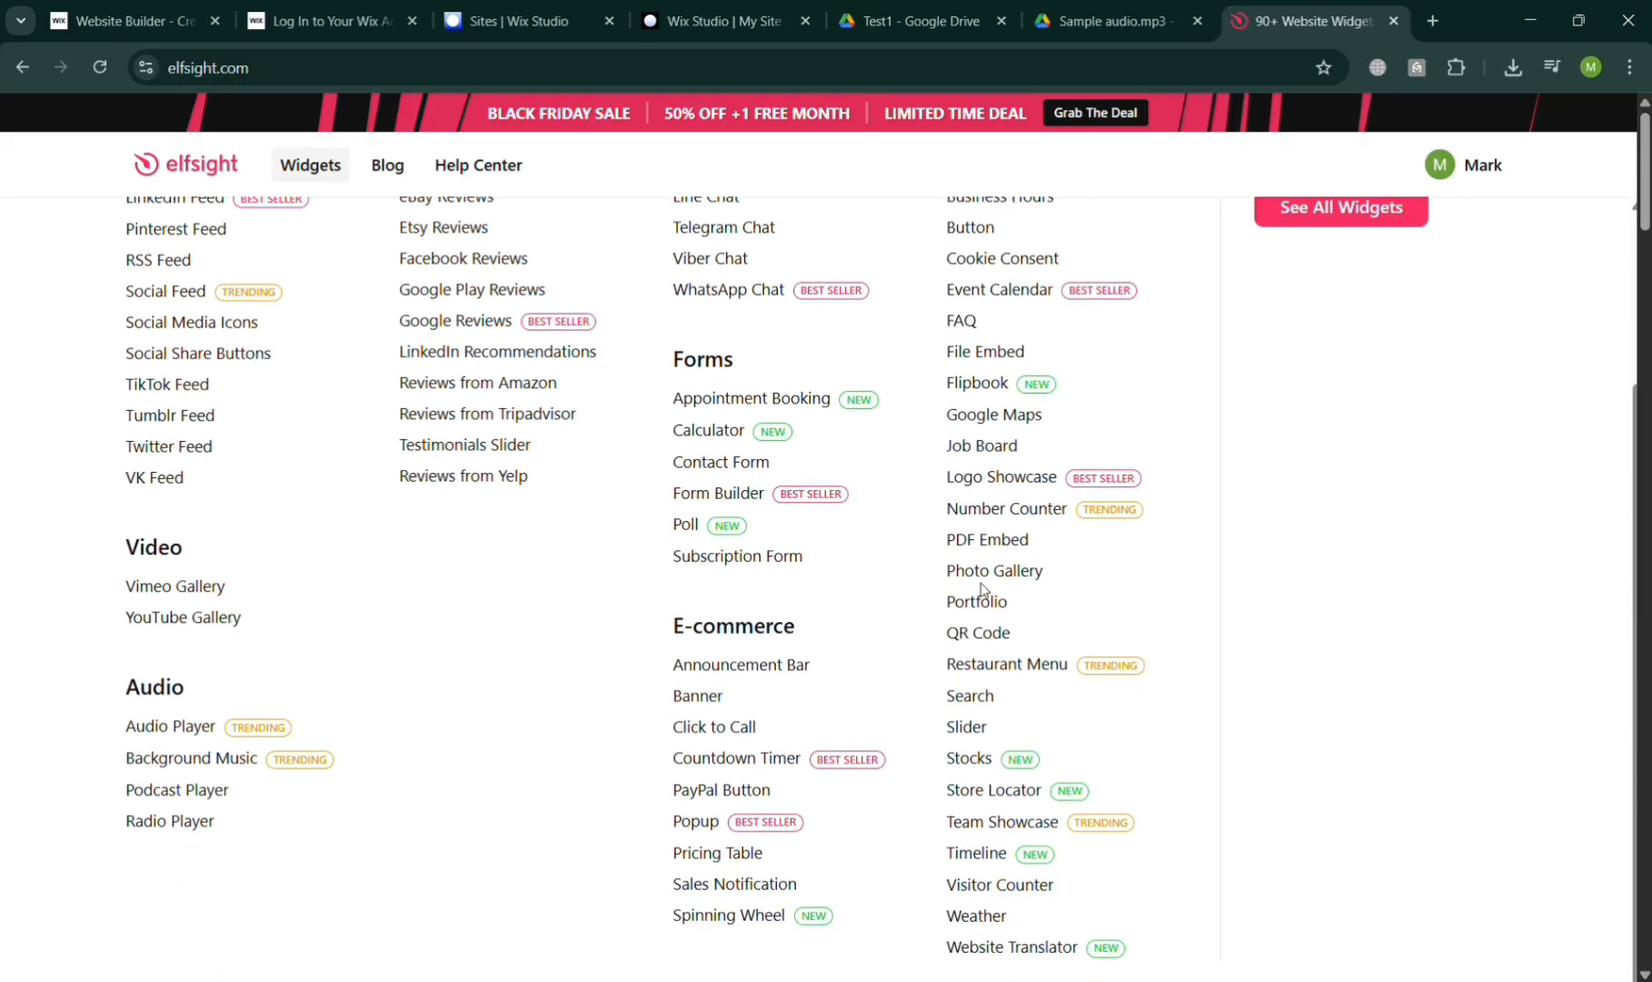
scroll(424, 664, "up", 1)
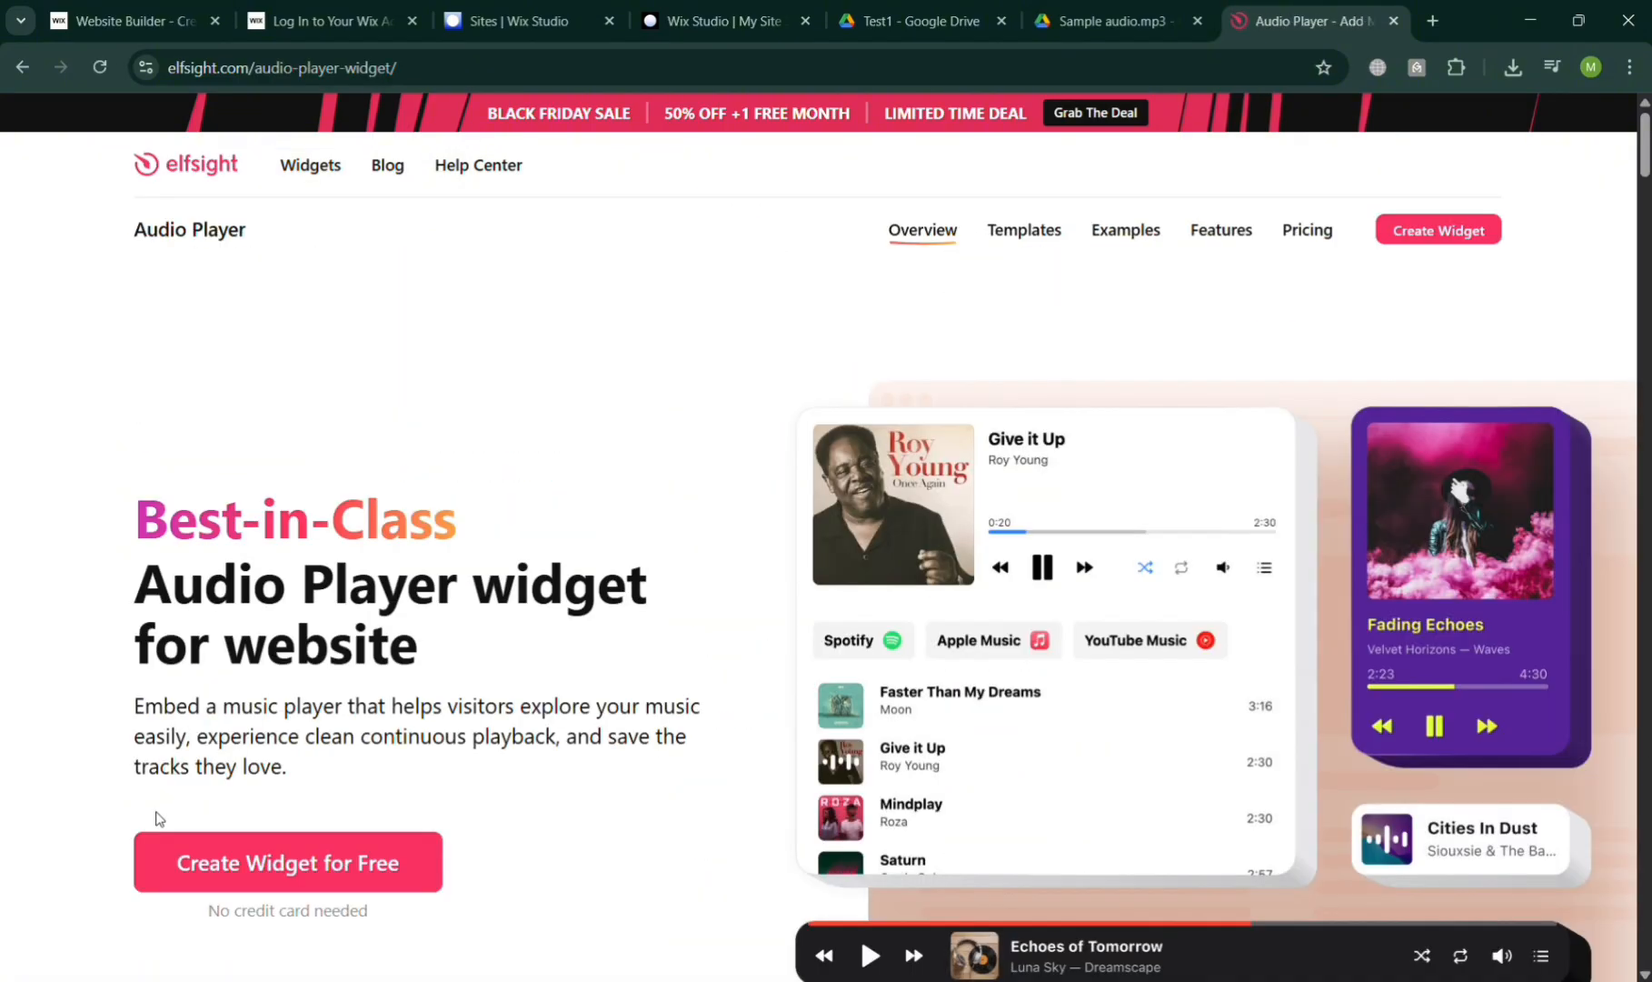
Start a free Audio Player and pick the Meditation & Ambience template
left_click(329, 860)
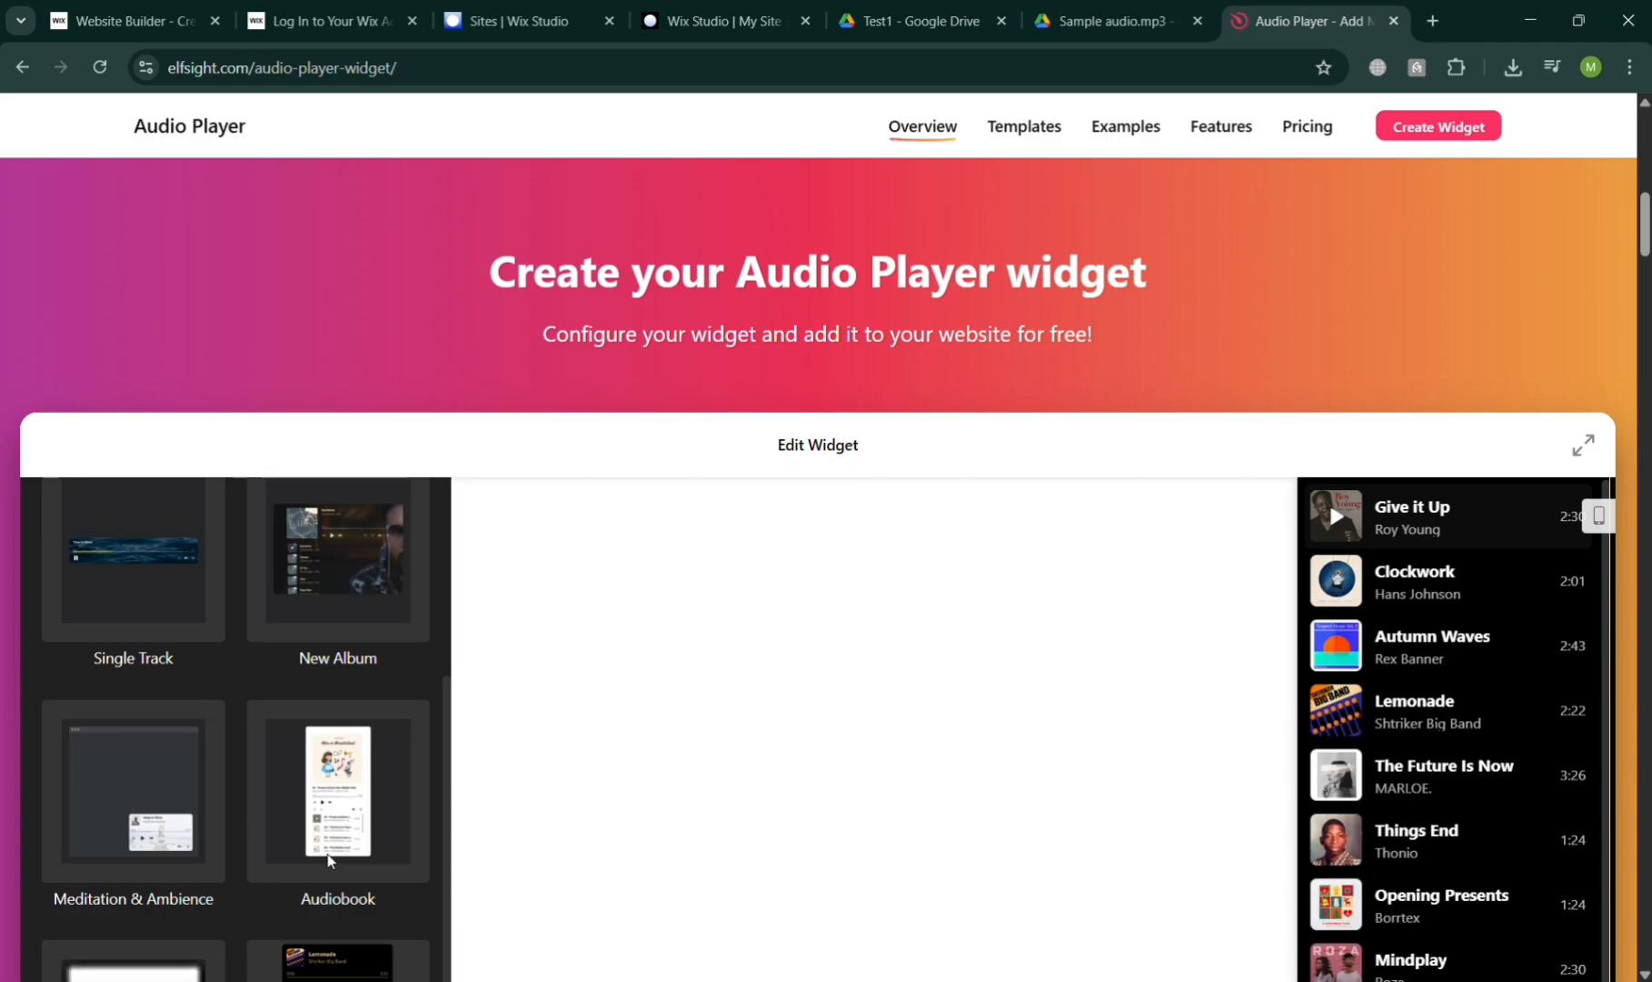
scroll(879, 892, "down", 5)
scroll(879, 891, "up", 1)
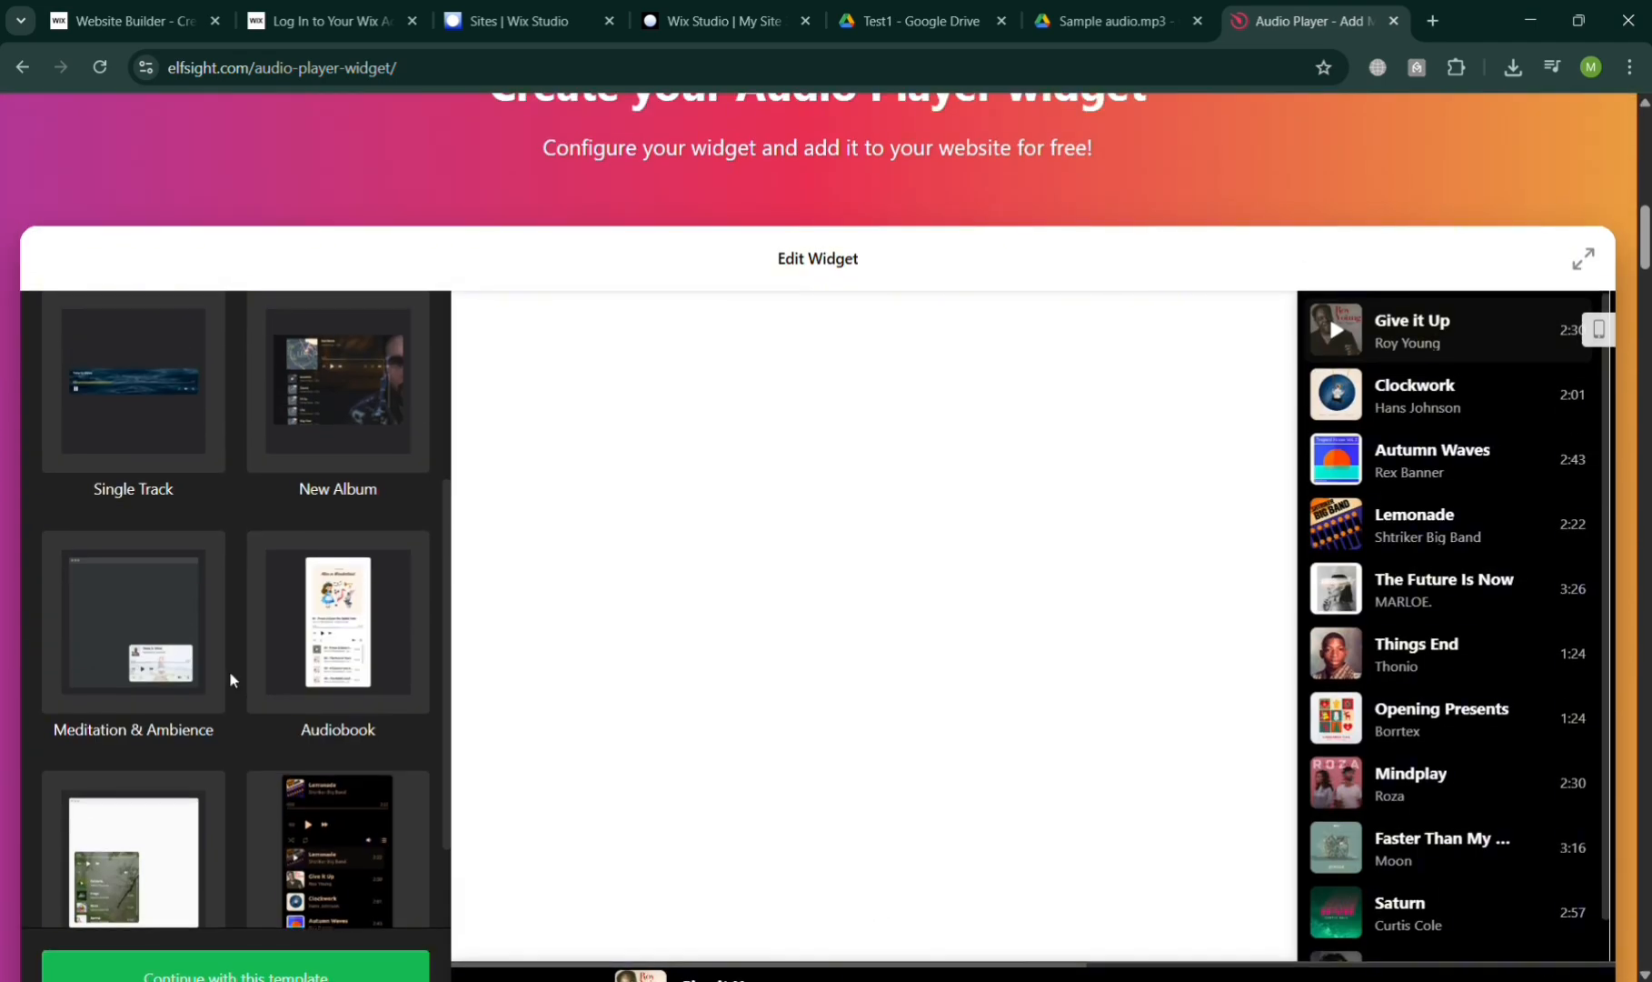
scroll(229, 679, "up", 3)
scroll(360, 763, "down", 5)
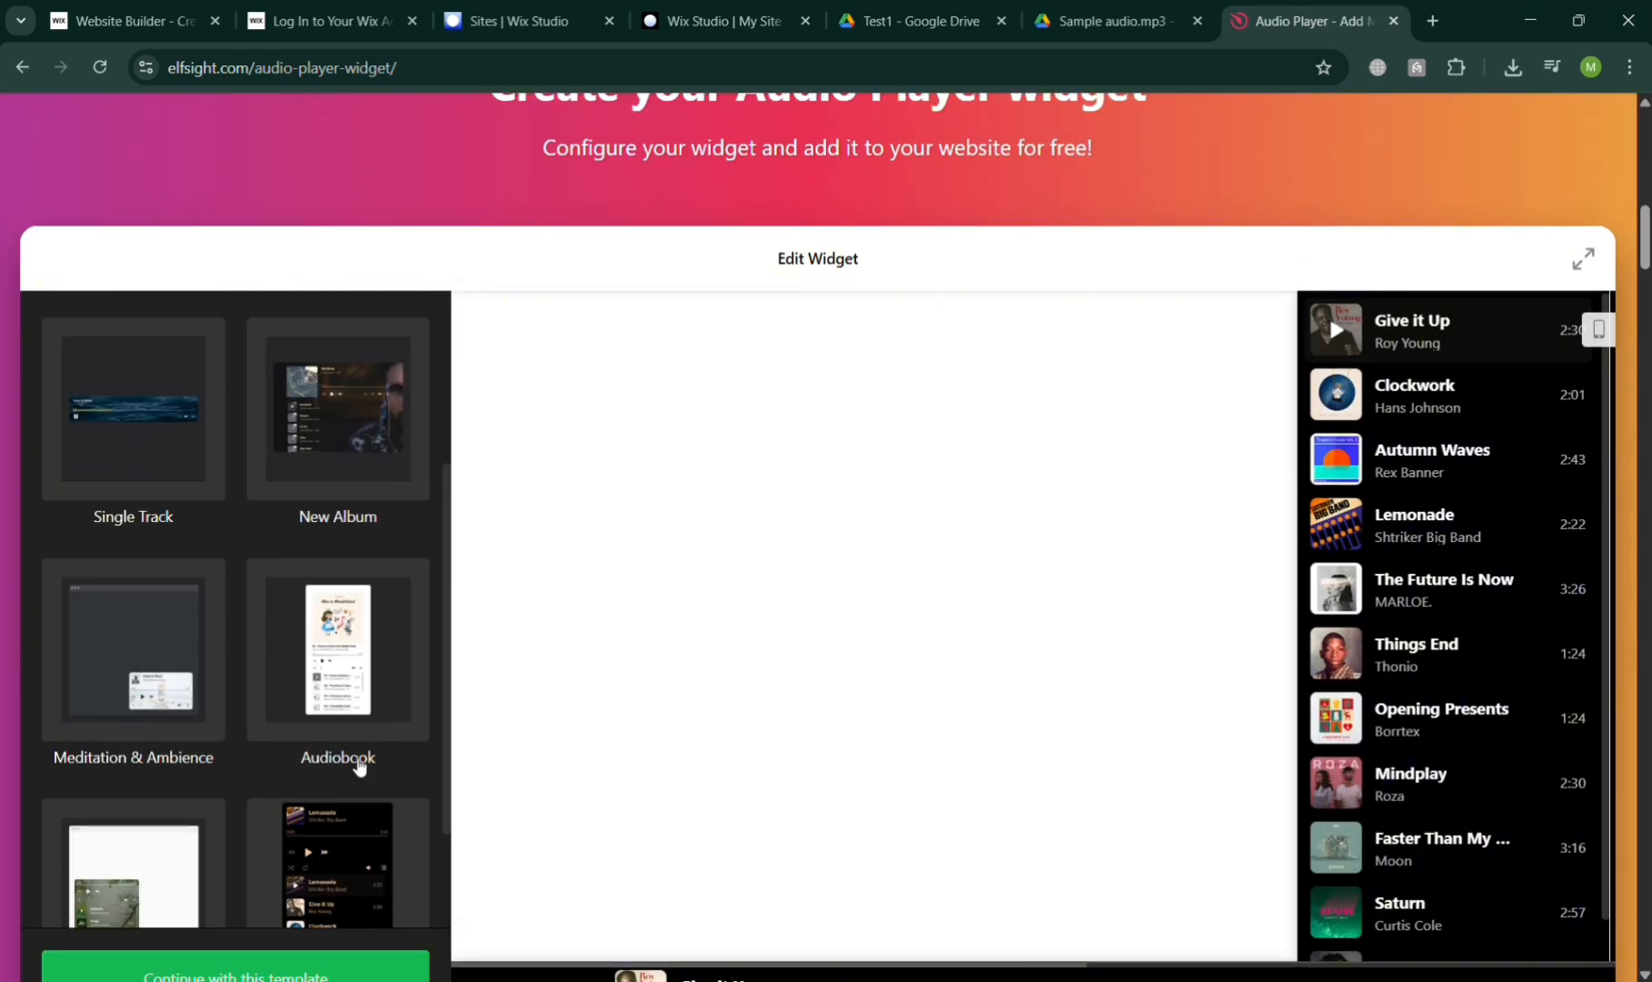
left_click(185, 536)
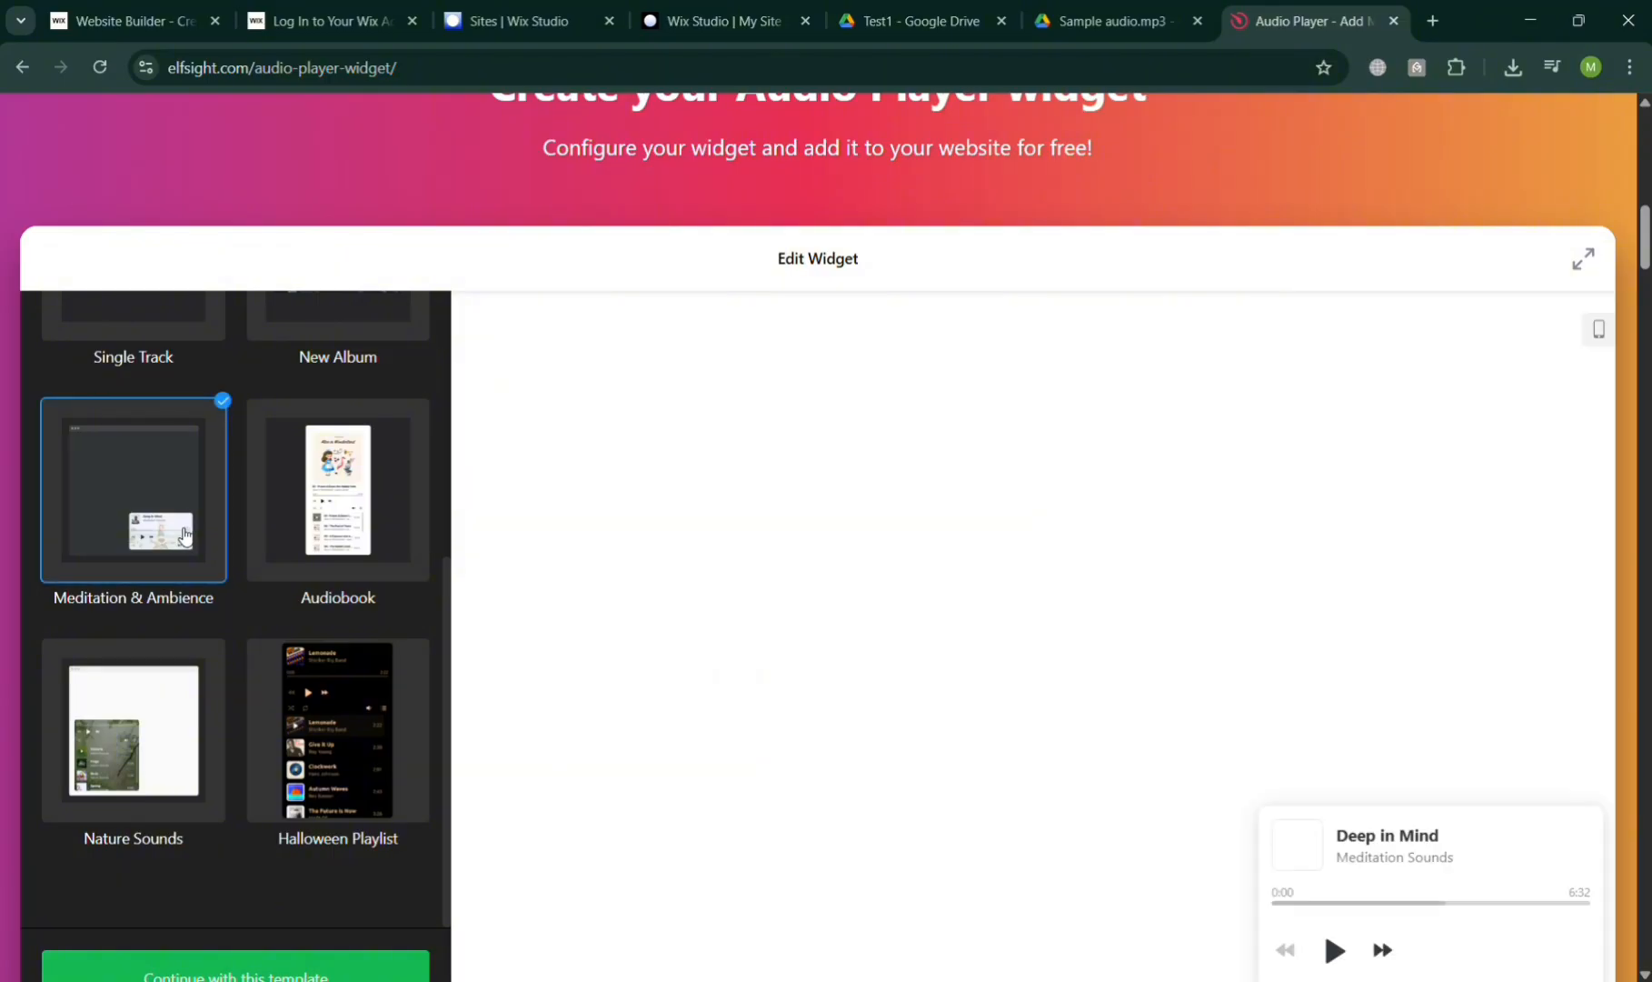
scroll(888, 763, "down", 3)
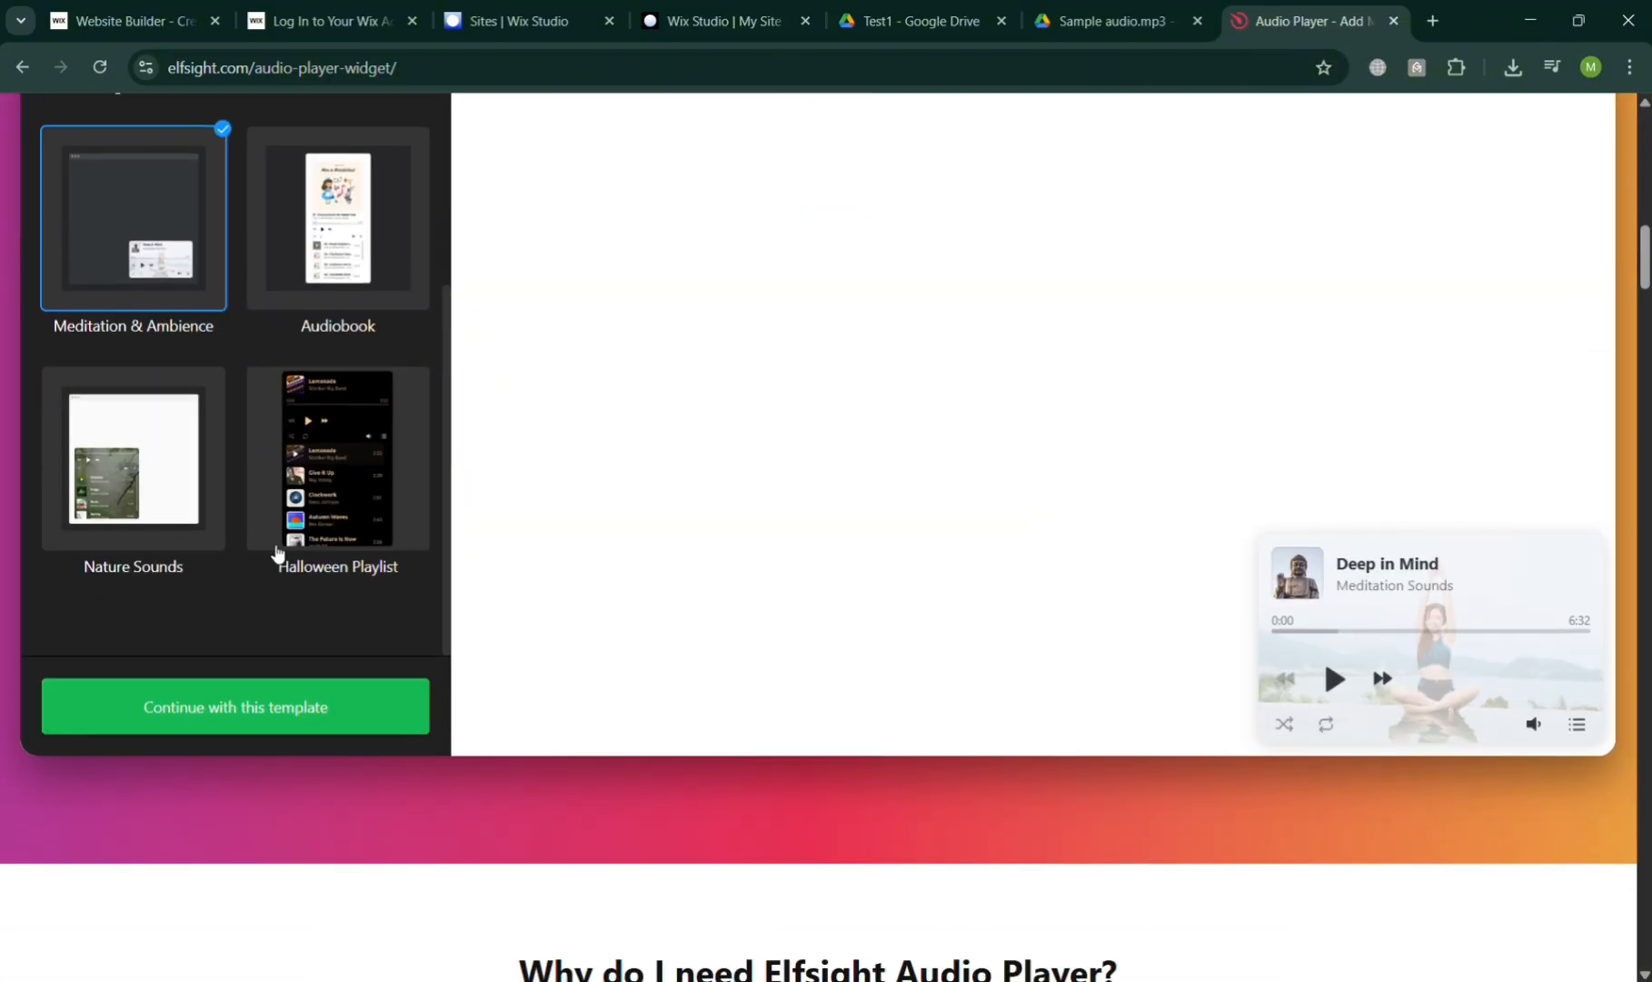
After previewing Halloween Playlist, continue with Meditation & Ambience and reach the Tracks list
left_click(330, 535)
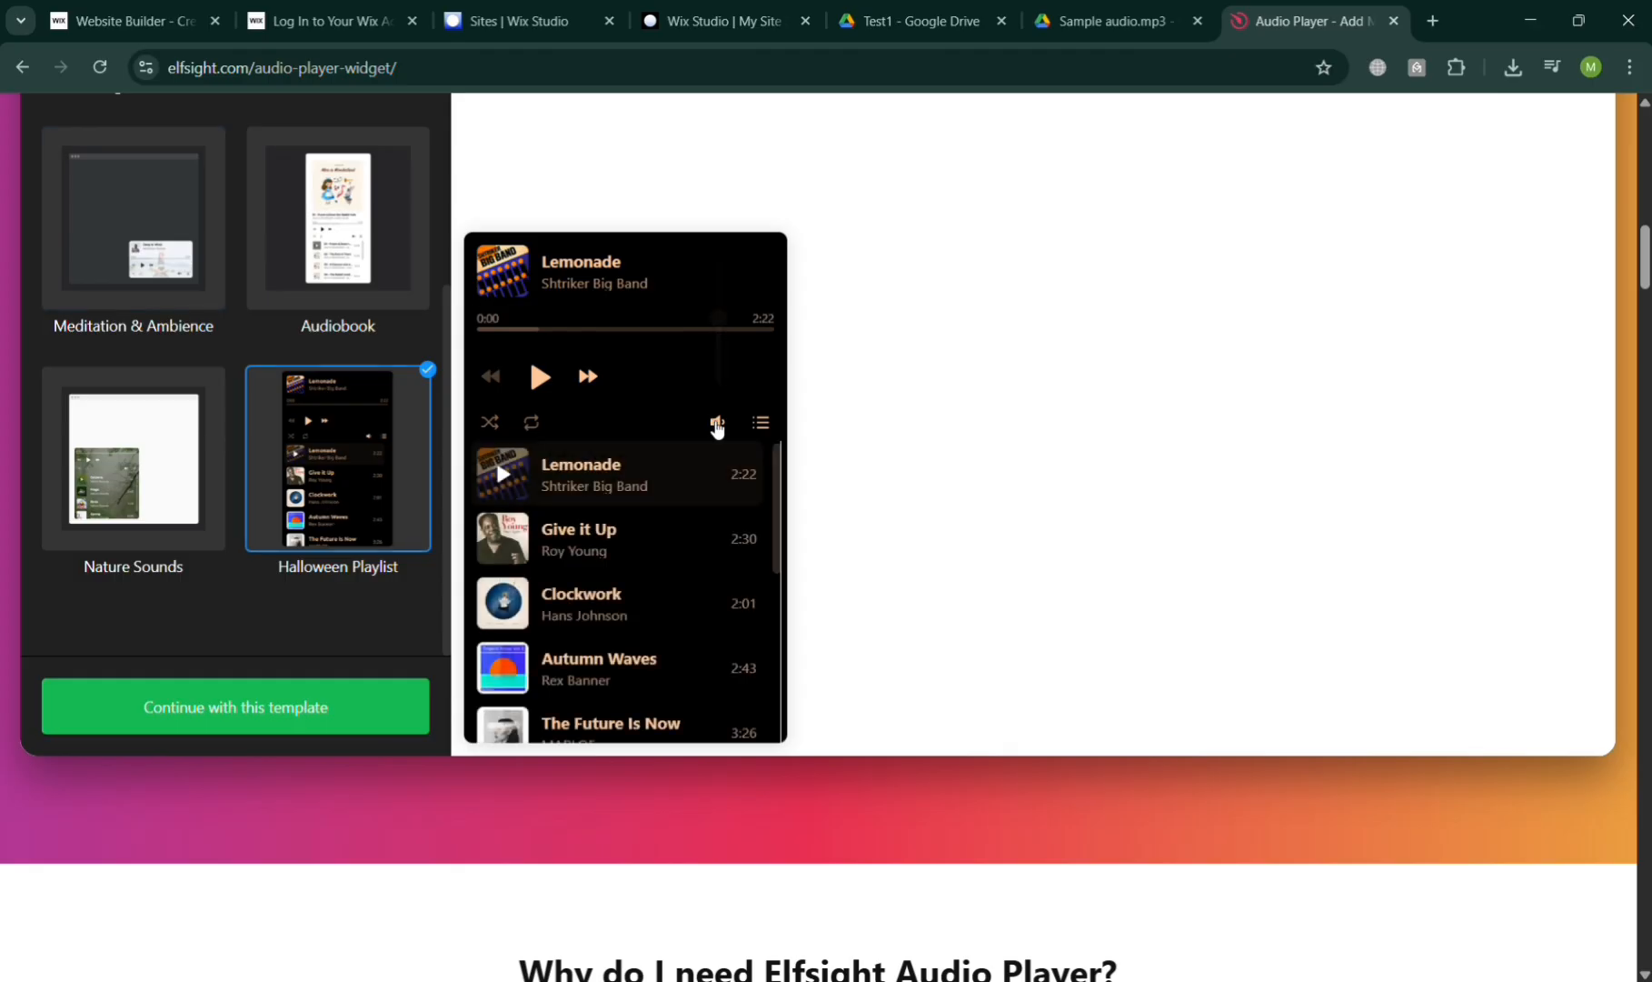
left_click(145, 215)
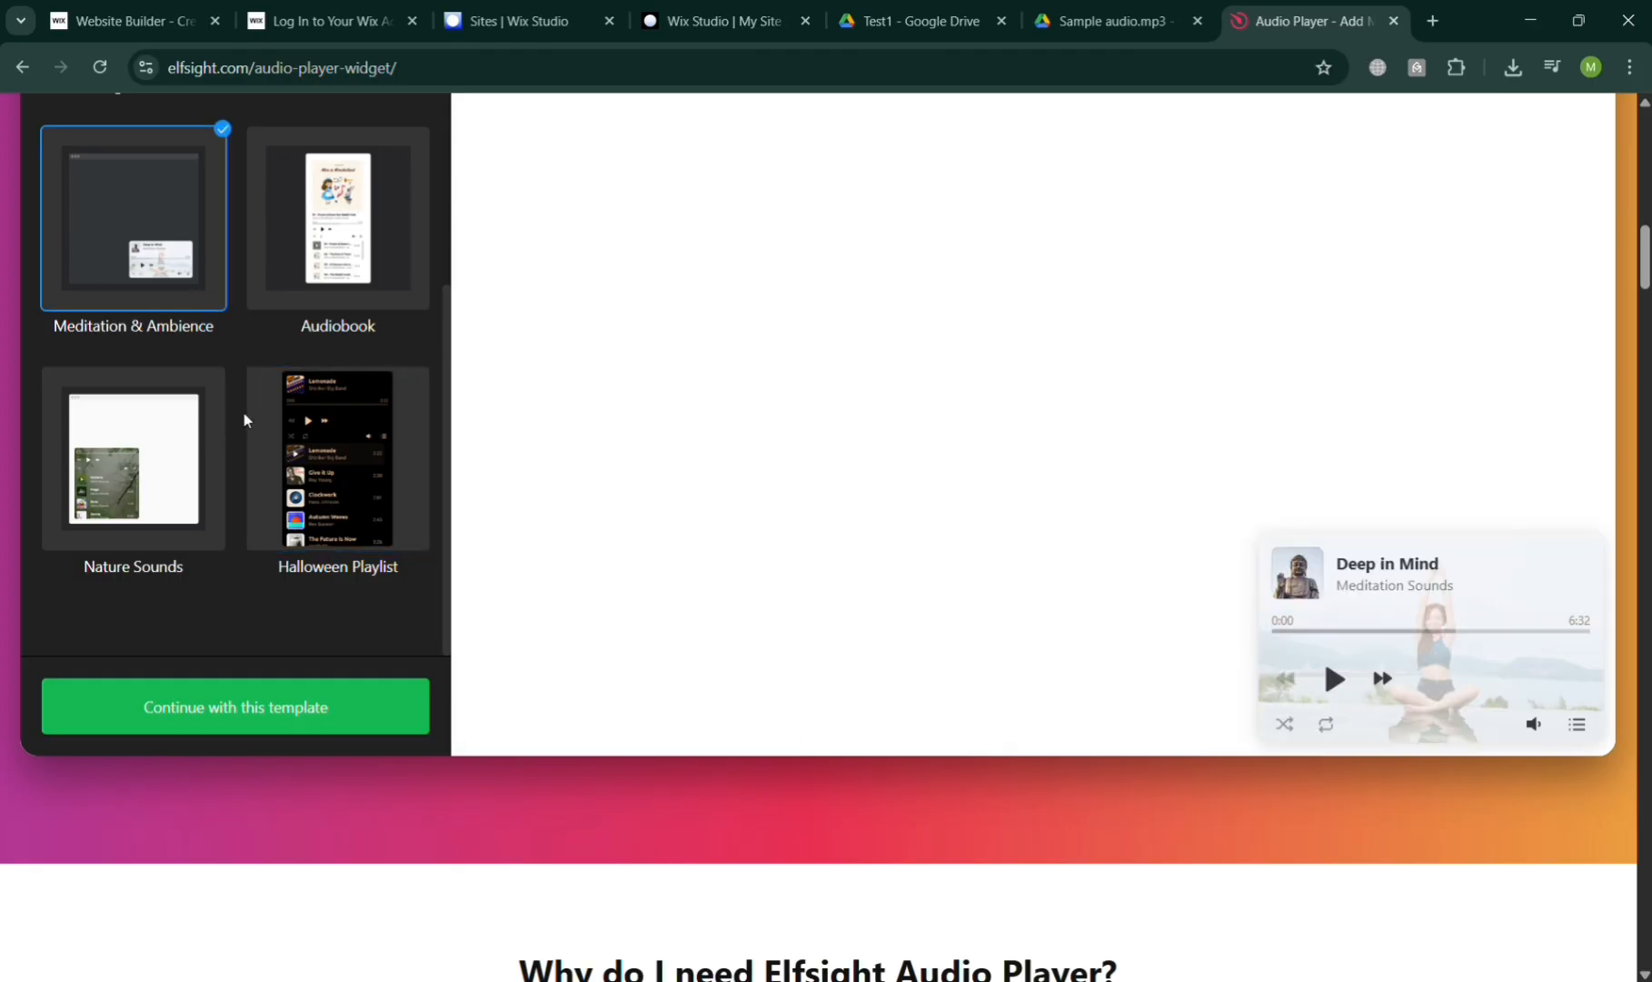
left_click(300, 708)
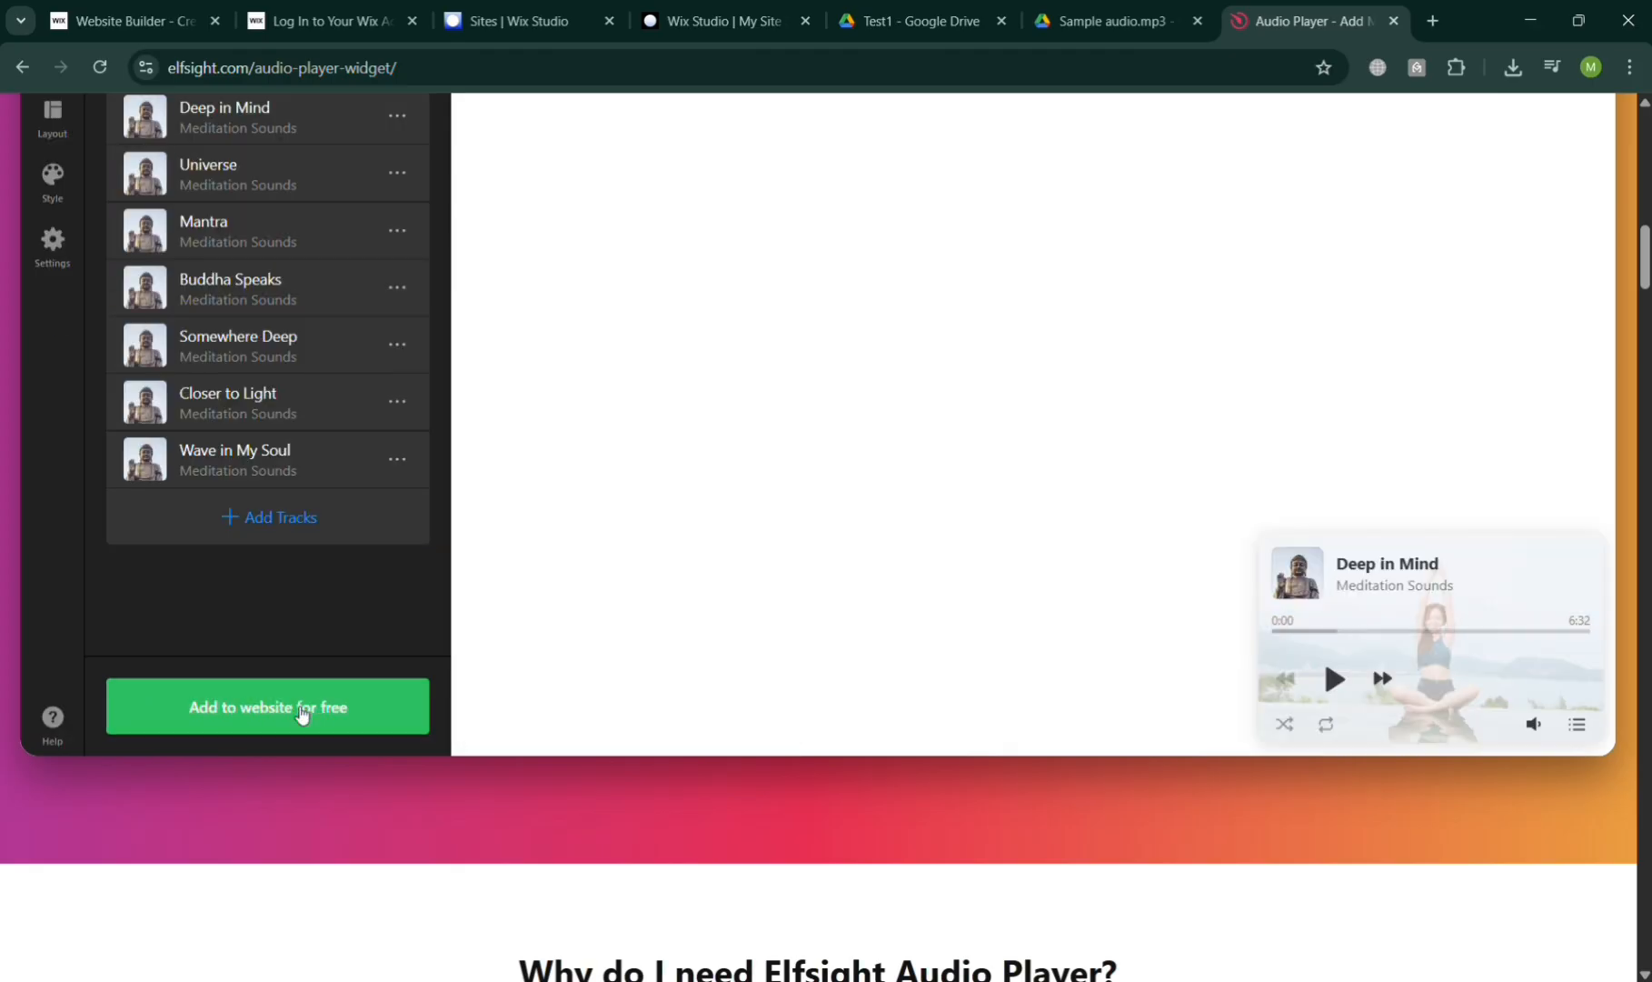
scroll(301, 715, "up", 4)
scroll(302, 715, "down", 4)
scroll(302, 715, "up", 3)
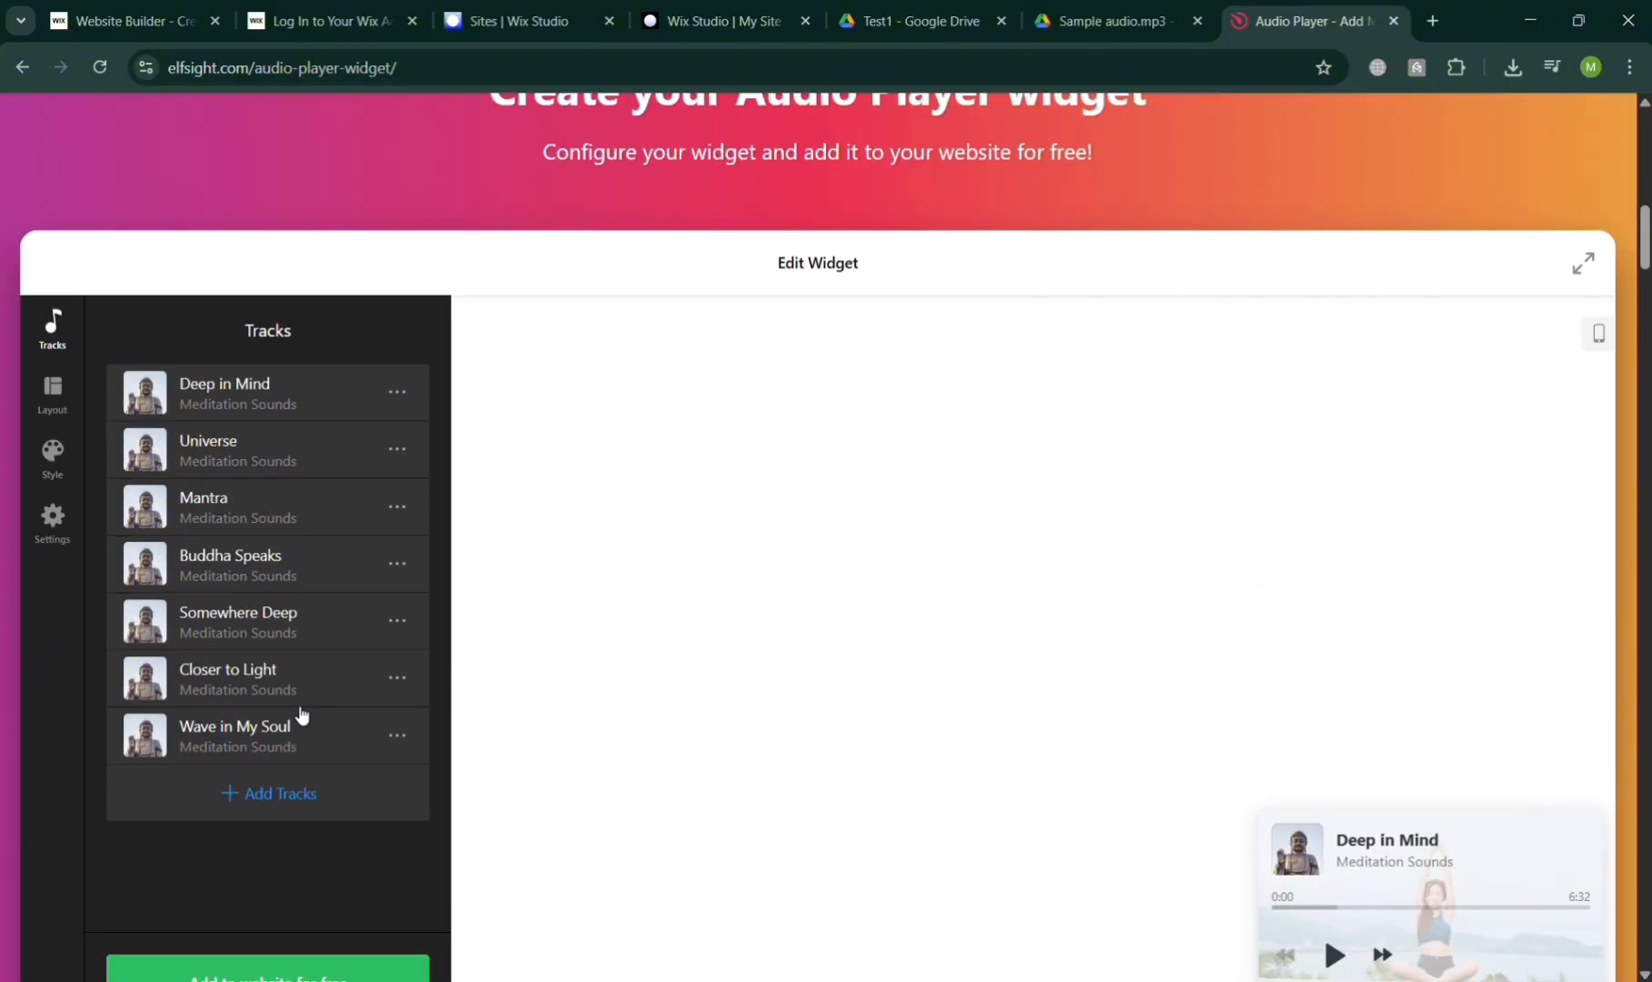
scroll(302, 715, "down", 2)
Upload Sample audio.mp3 as an eighth track titled 'The One' with an artist credit
left_click(260, 671)
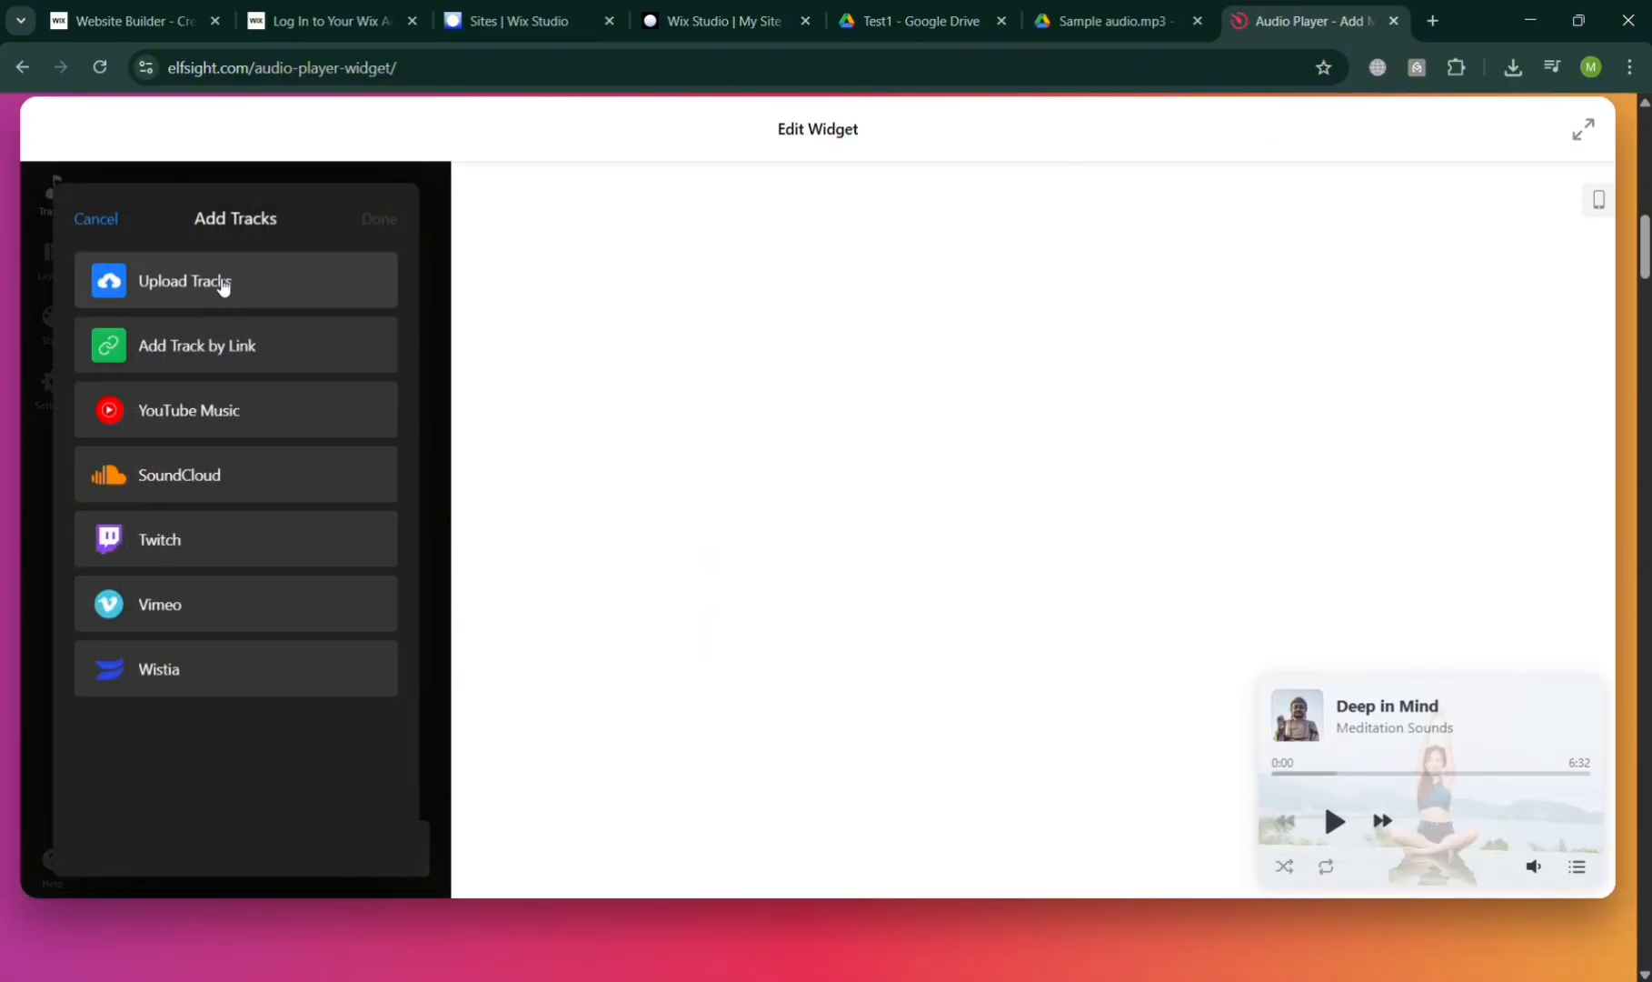
left_click(222, 283)
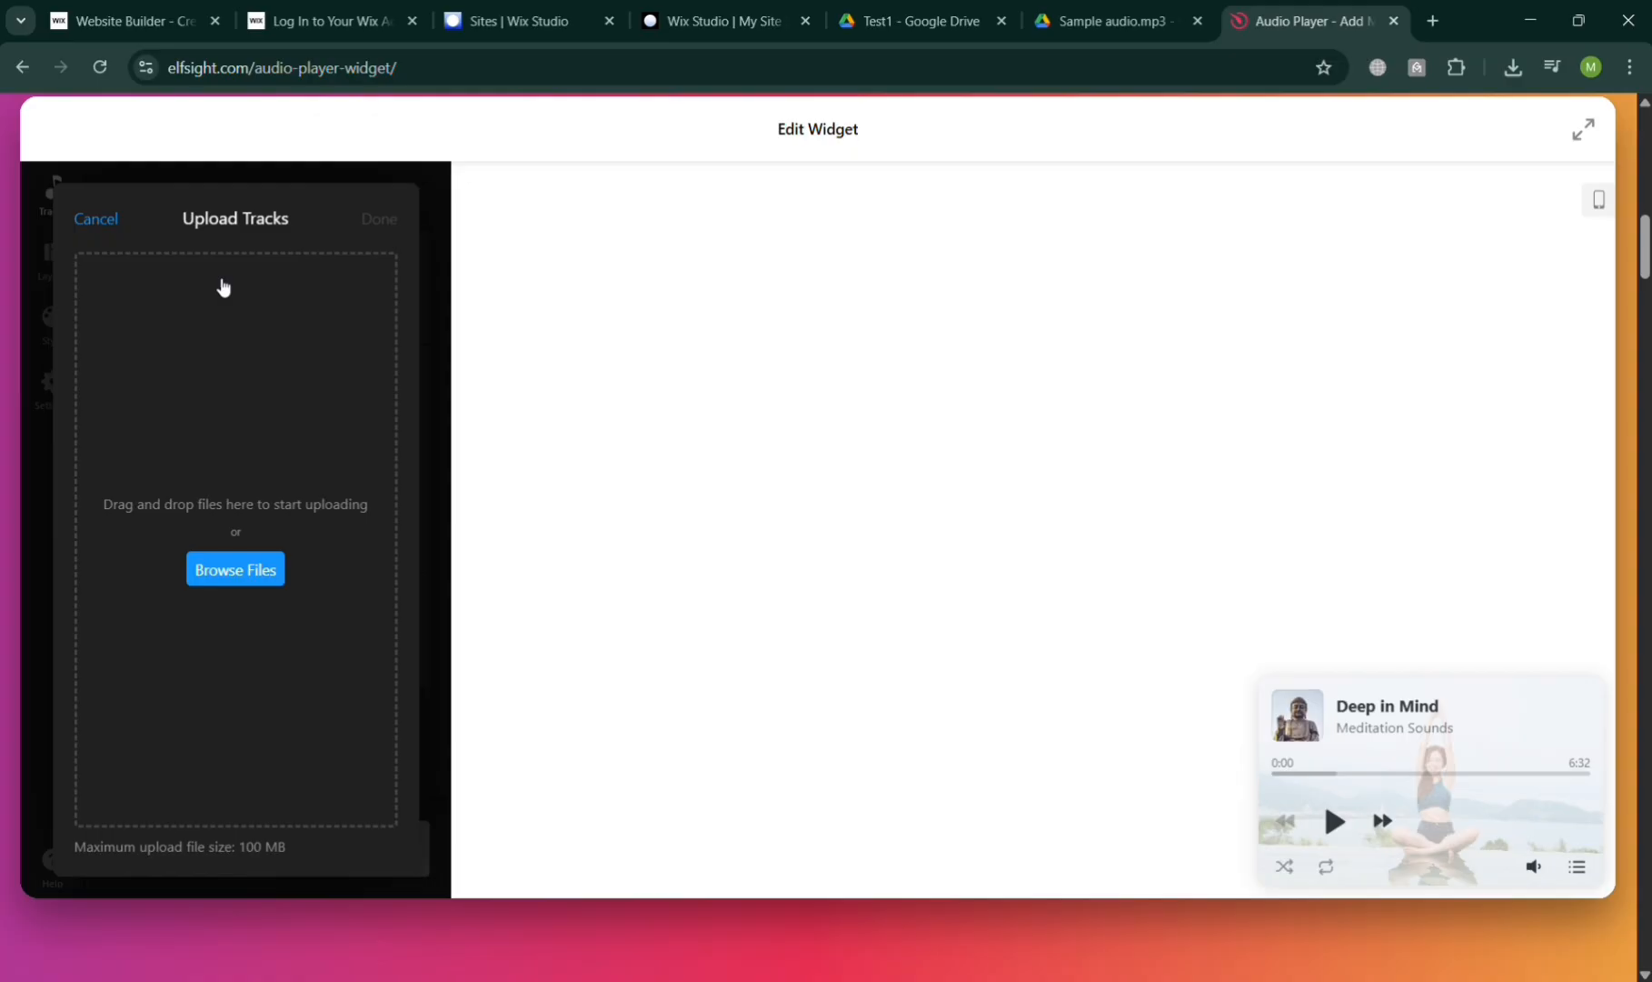
left_click(244, 575)
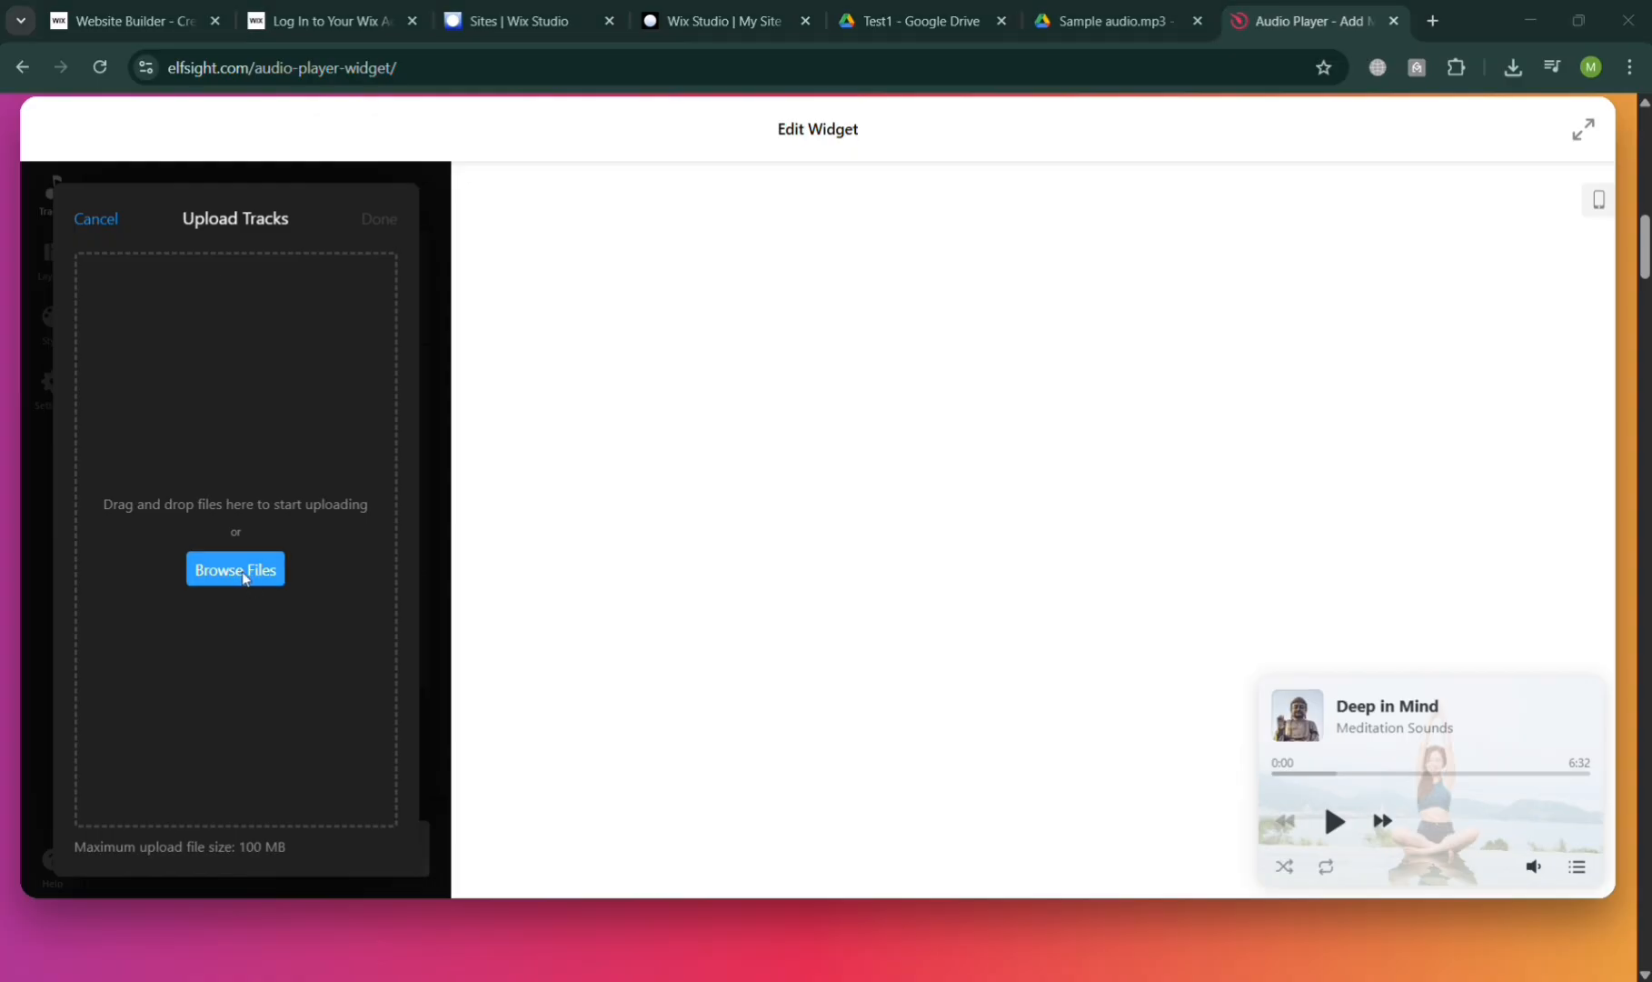
double_click(291, 171)
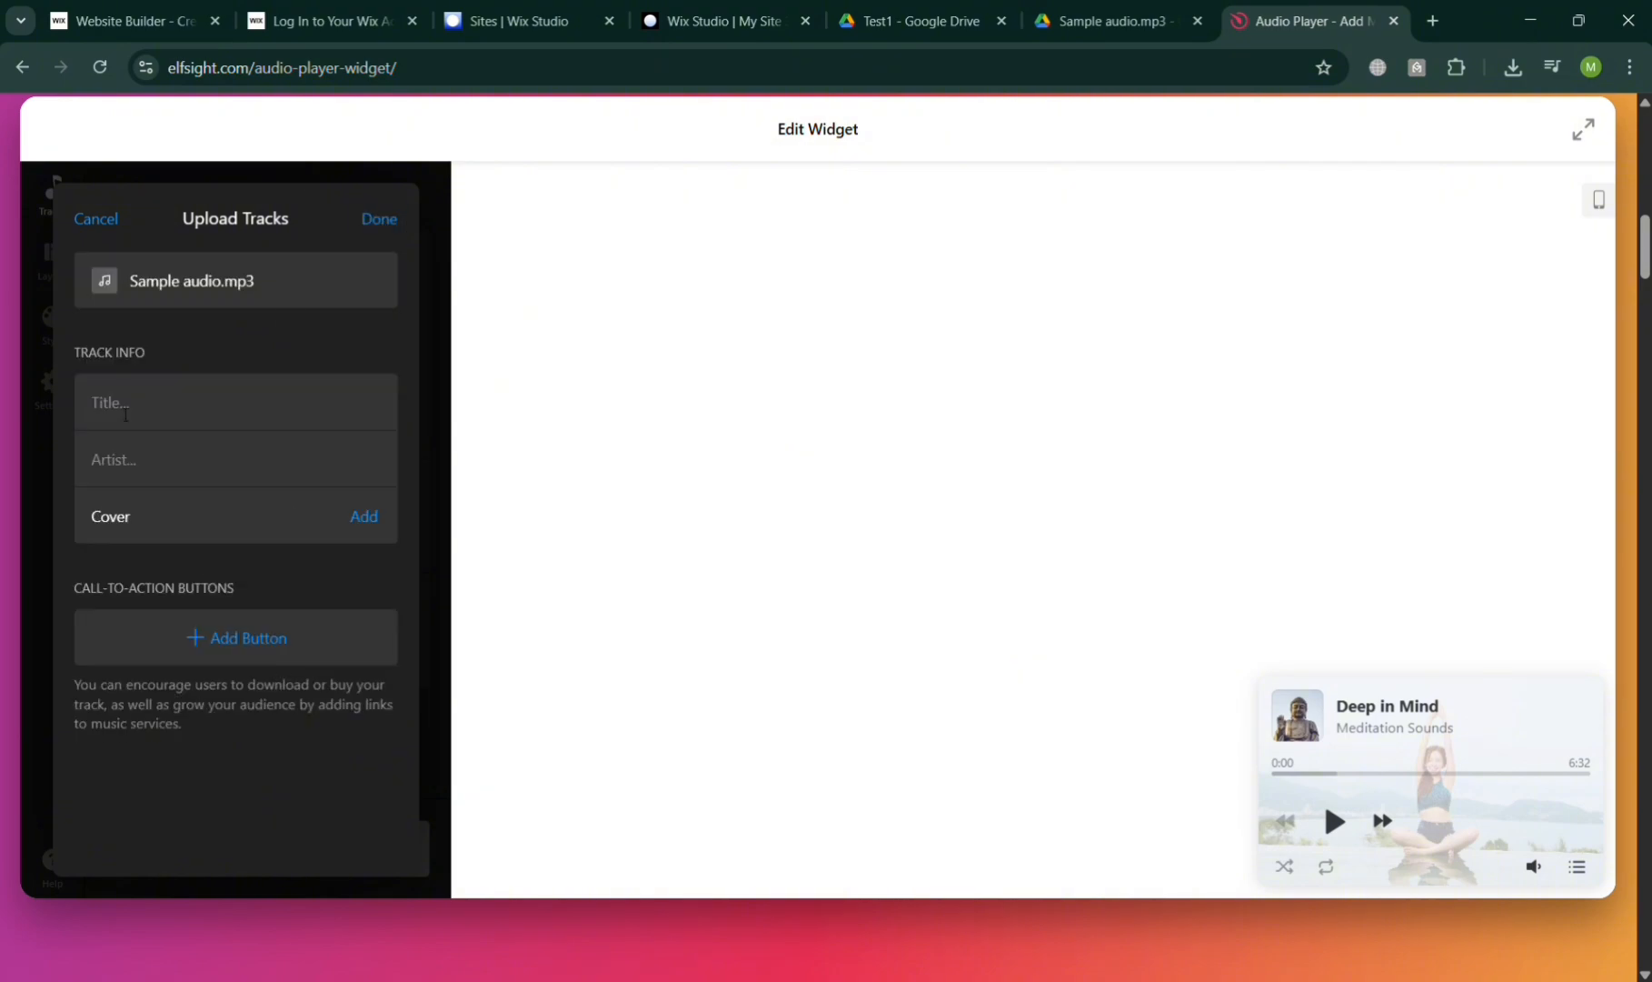
left_click(126, 414)
left_click(125, 472)
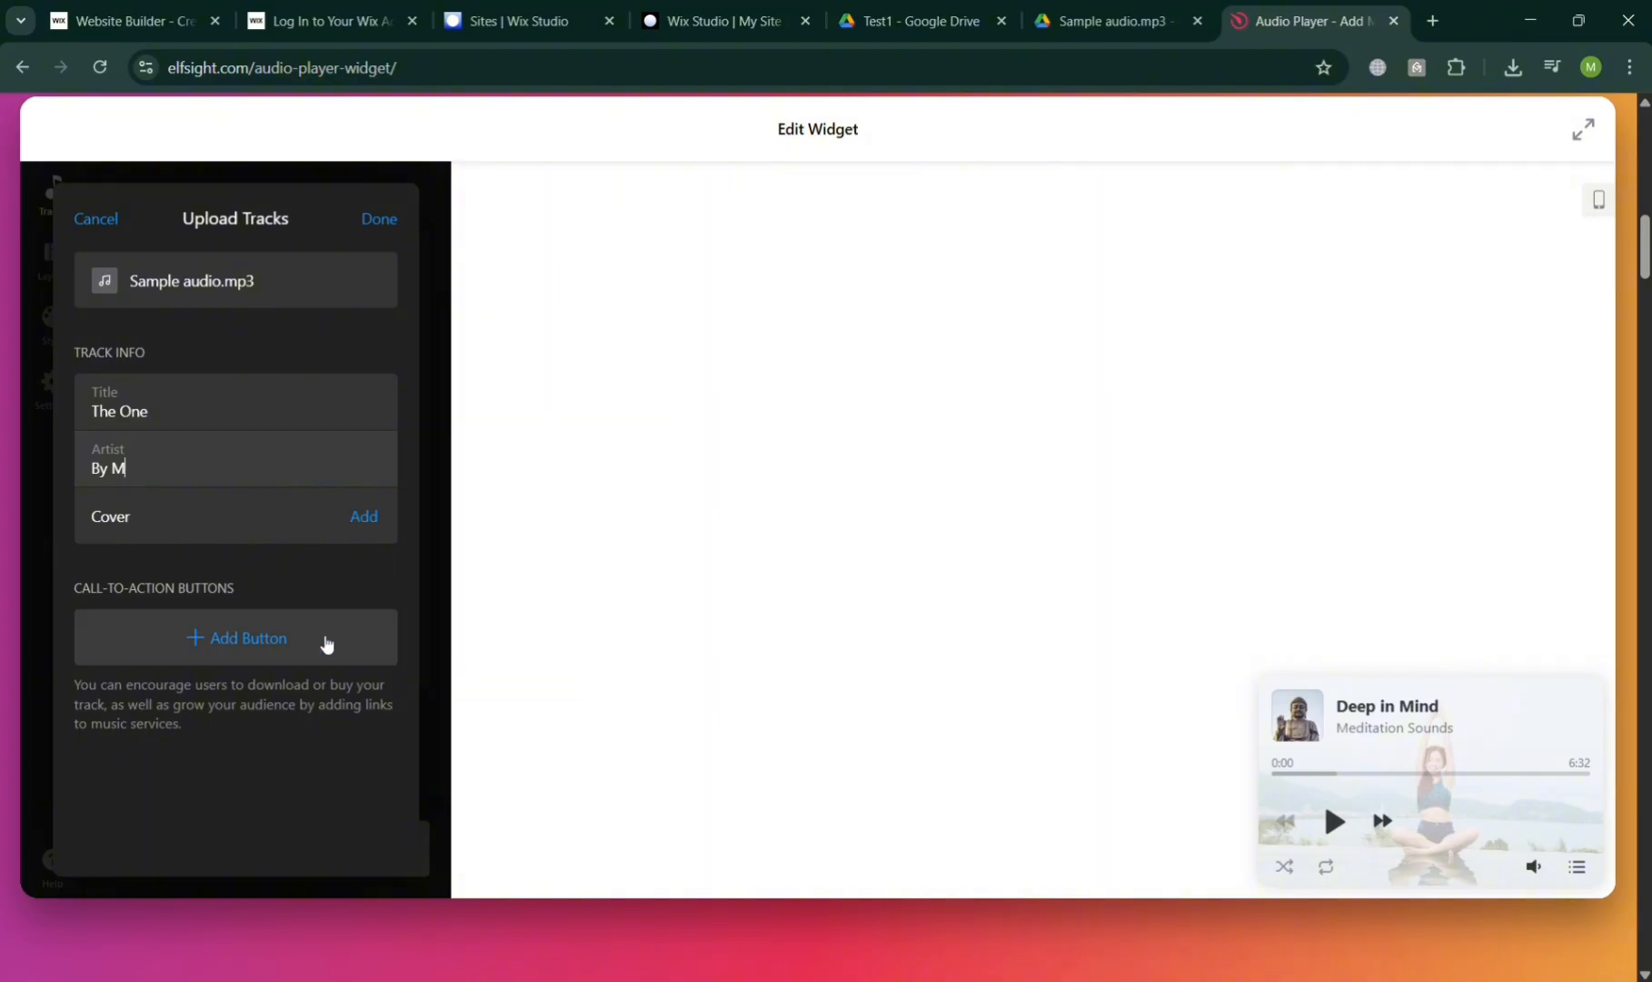
left_click(388, 226)
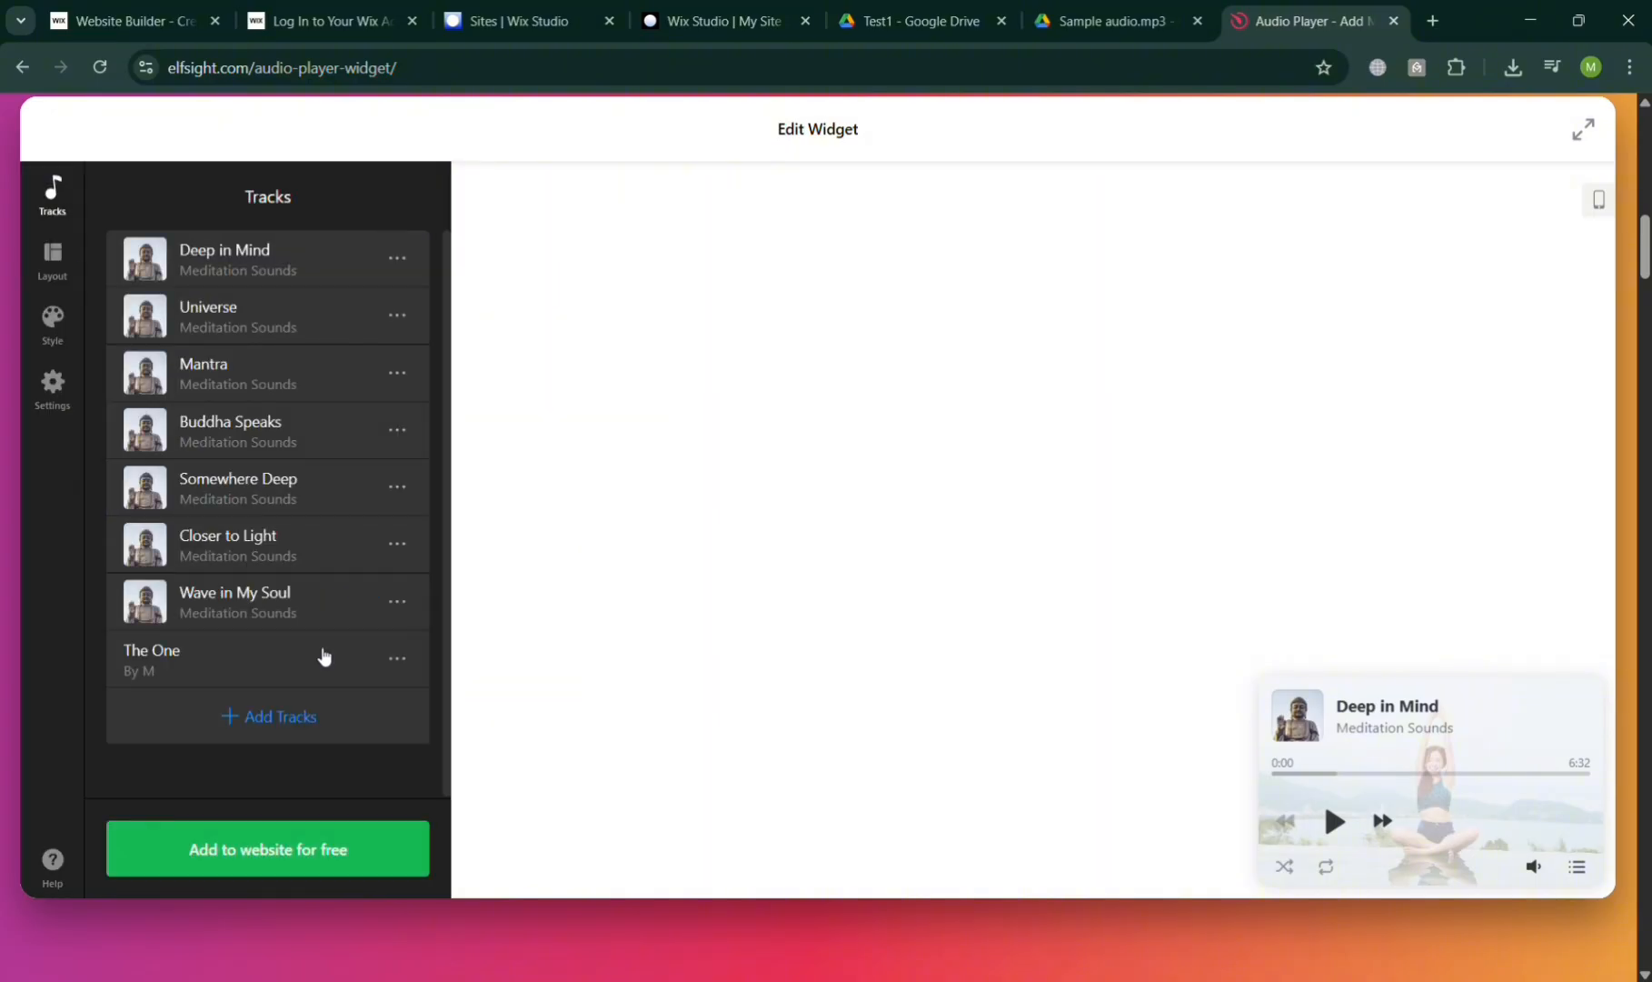
Publish the audio player on the Free plan, copy its embed code, and return to Wix Studio
left_click(311, 854)
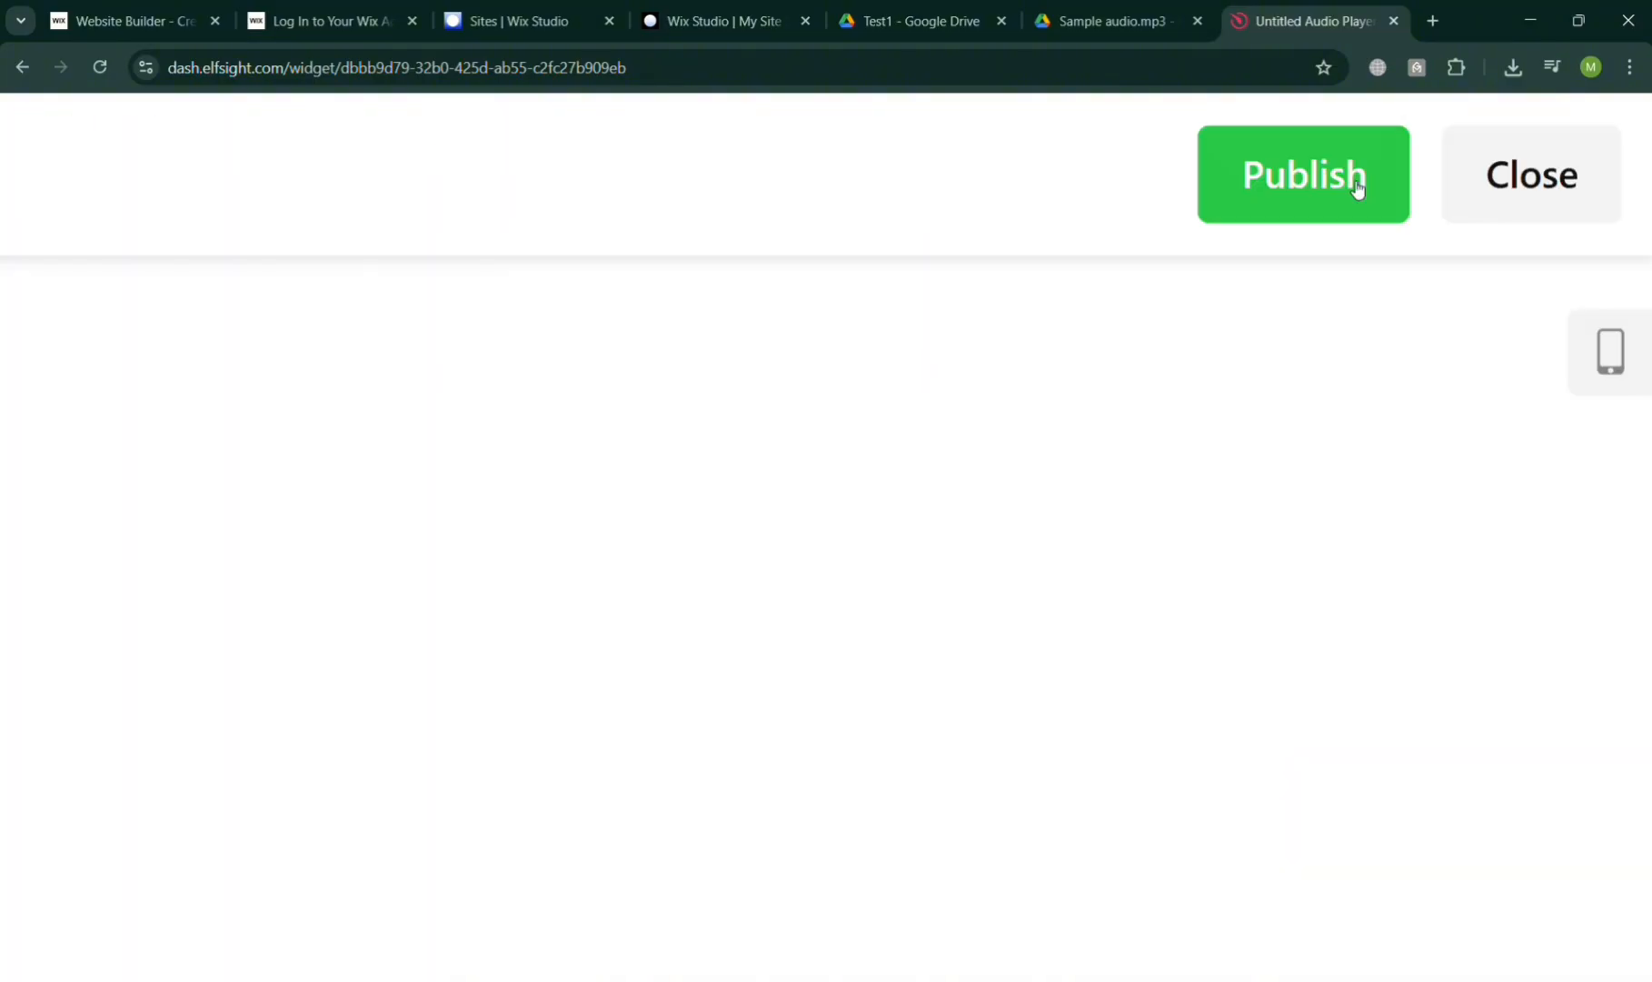
left_click(1361, 178)
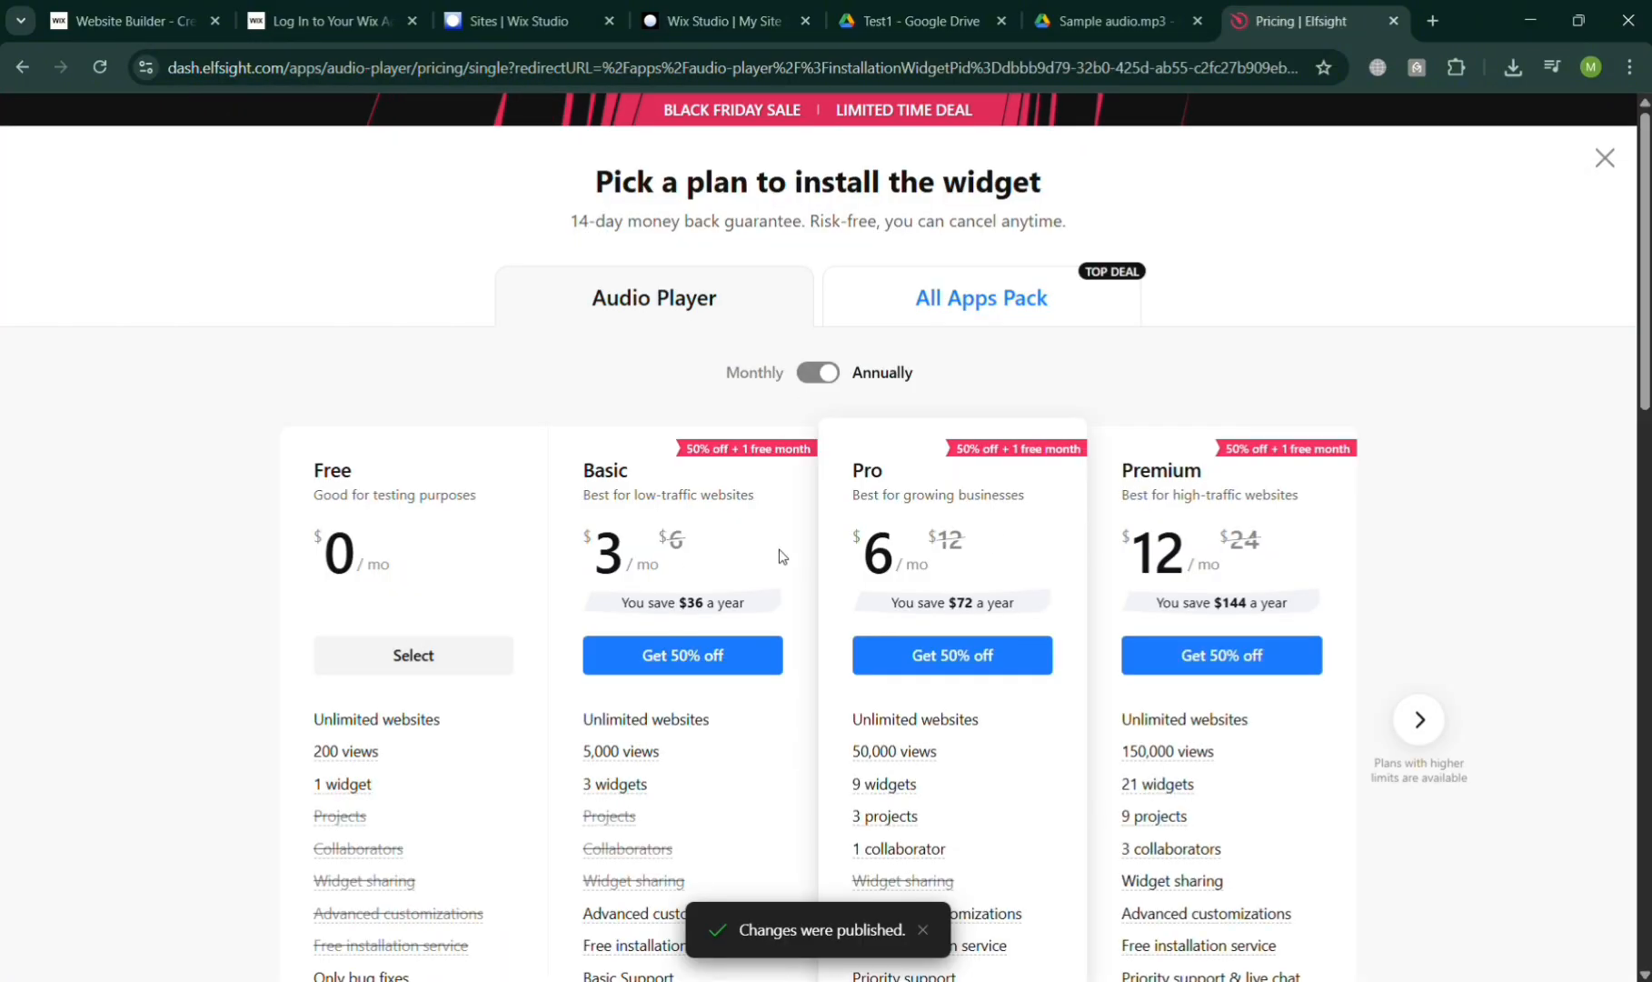
left_click(449, 655)
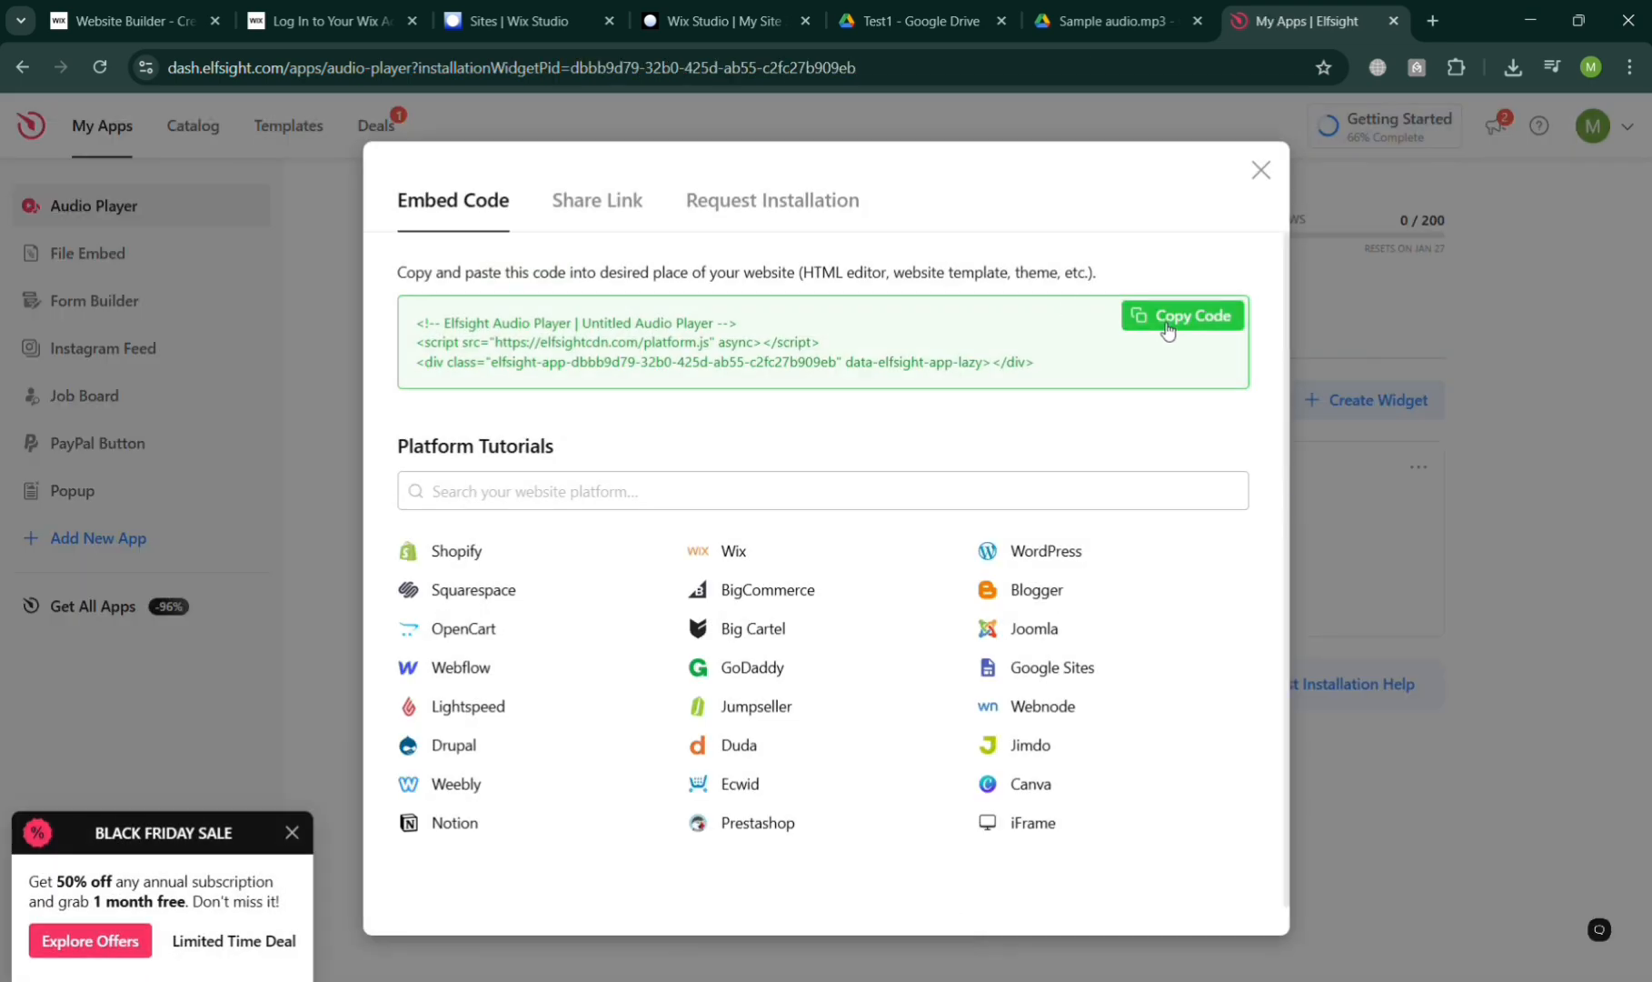
left_click(1168, 327)
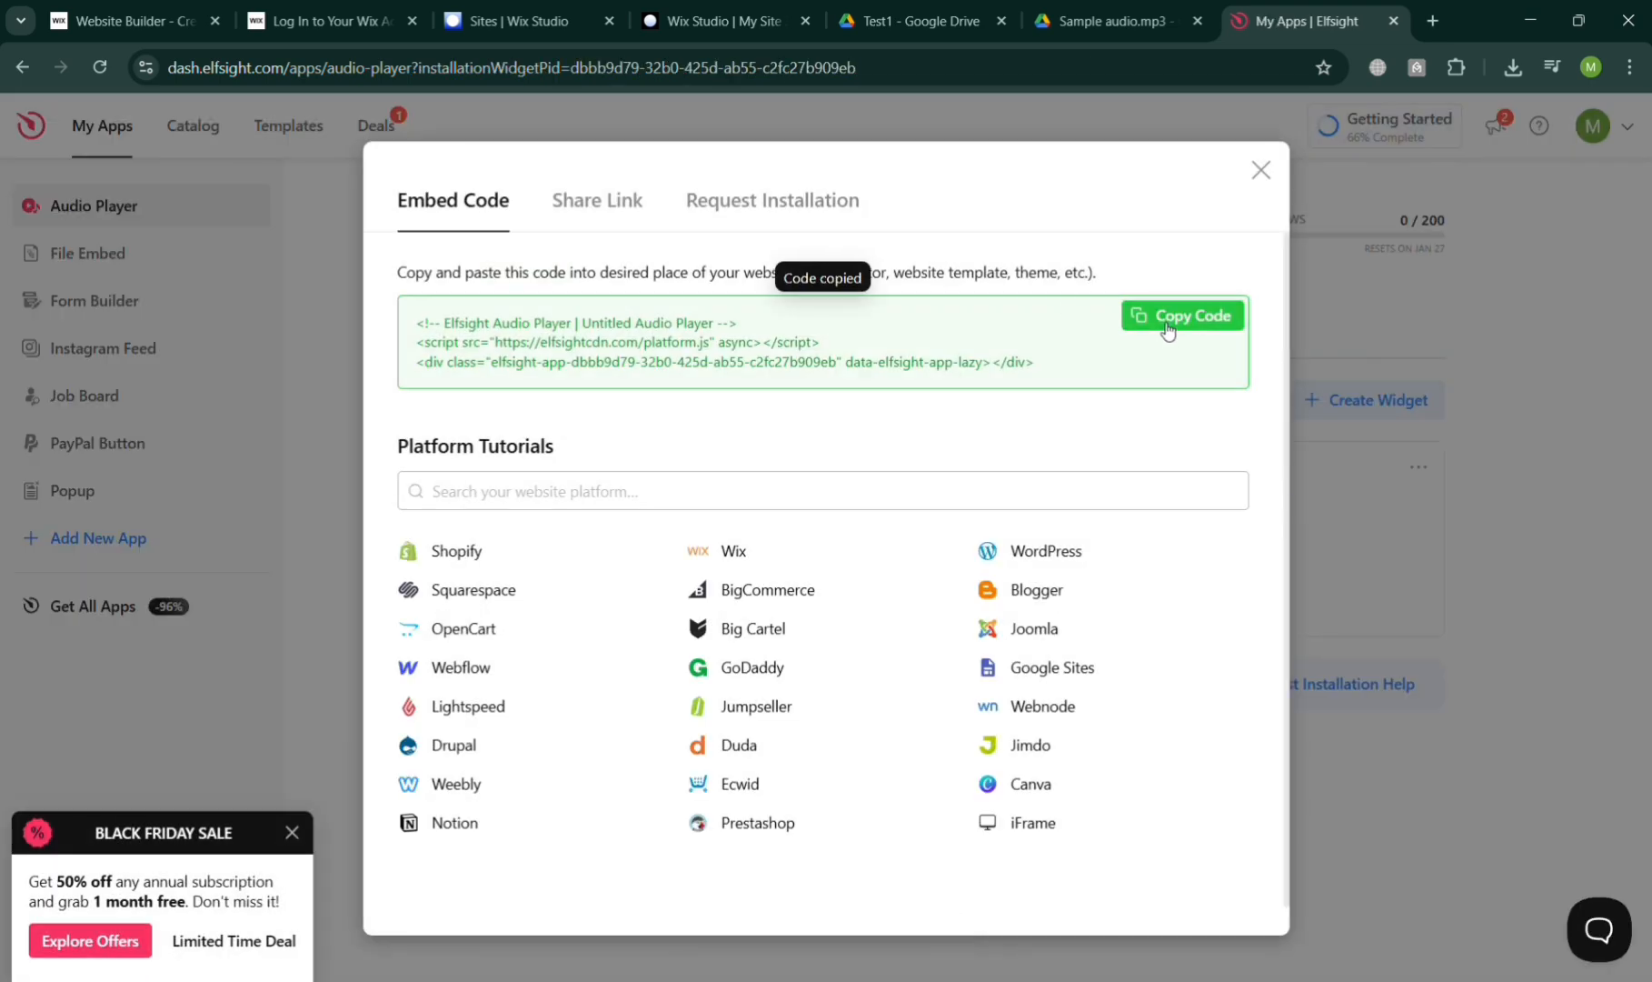
left_click(658, 11)
scroll(598, 842, "down", 5)
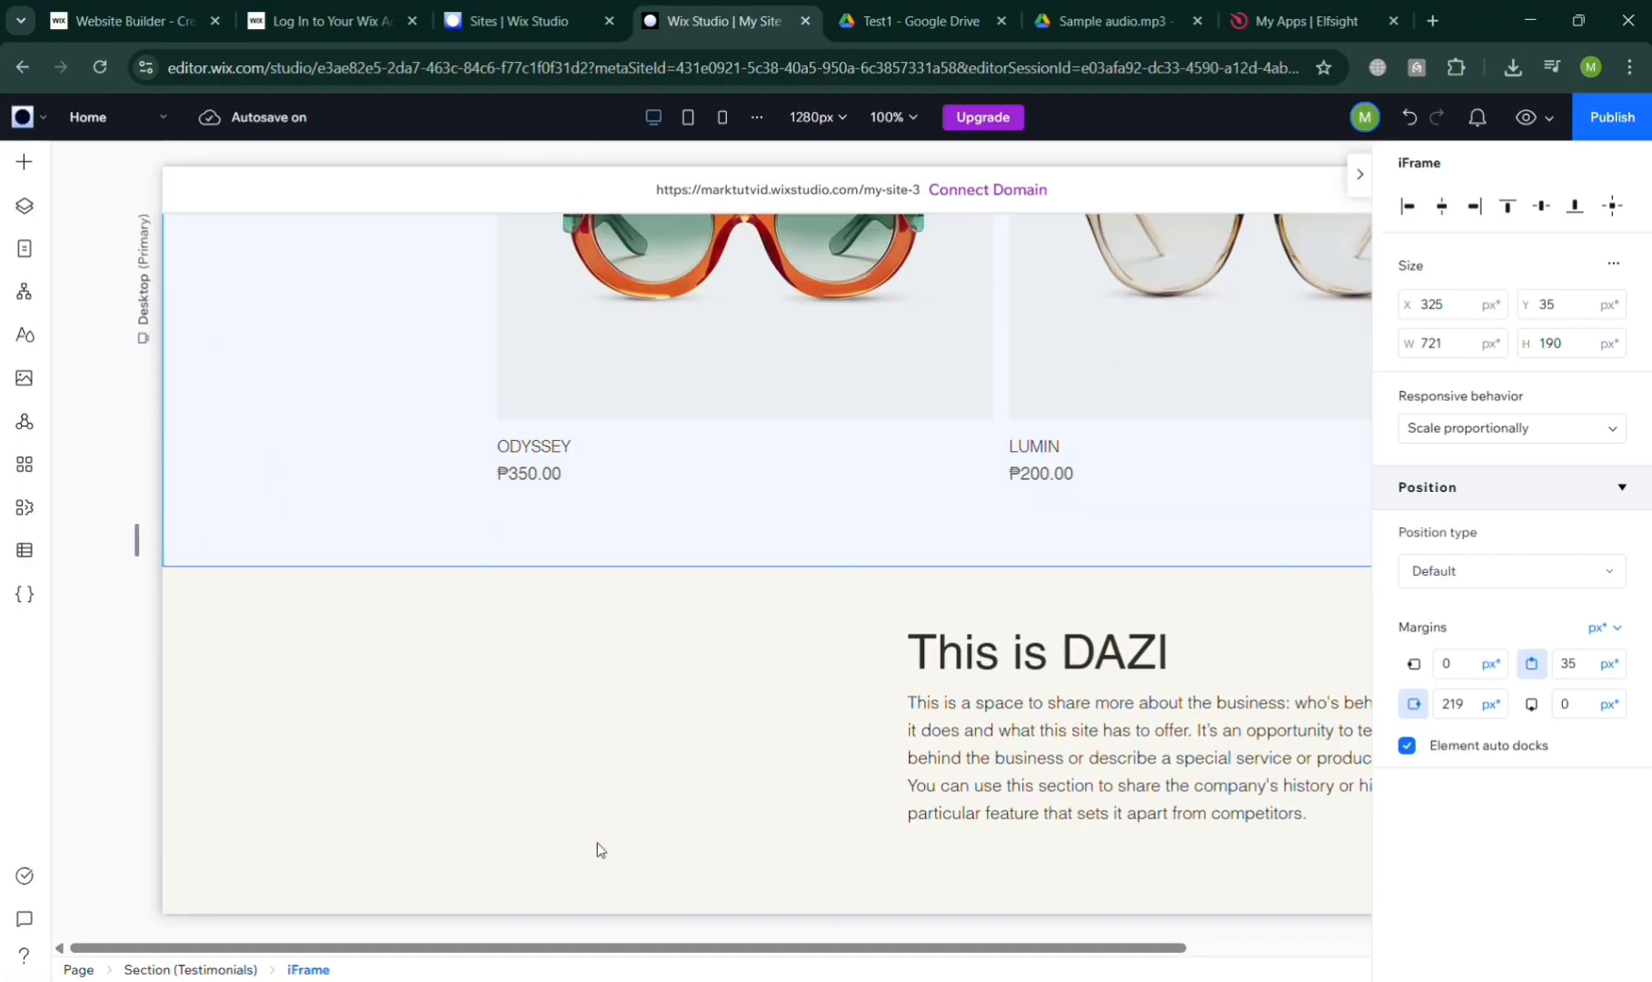
Insert an empty section below the opening hours and address area and drop a 290 × 190 px iFrame in it
scroll(598, 850, "down", 5)
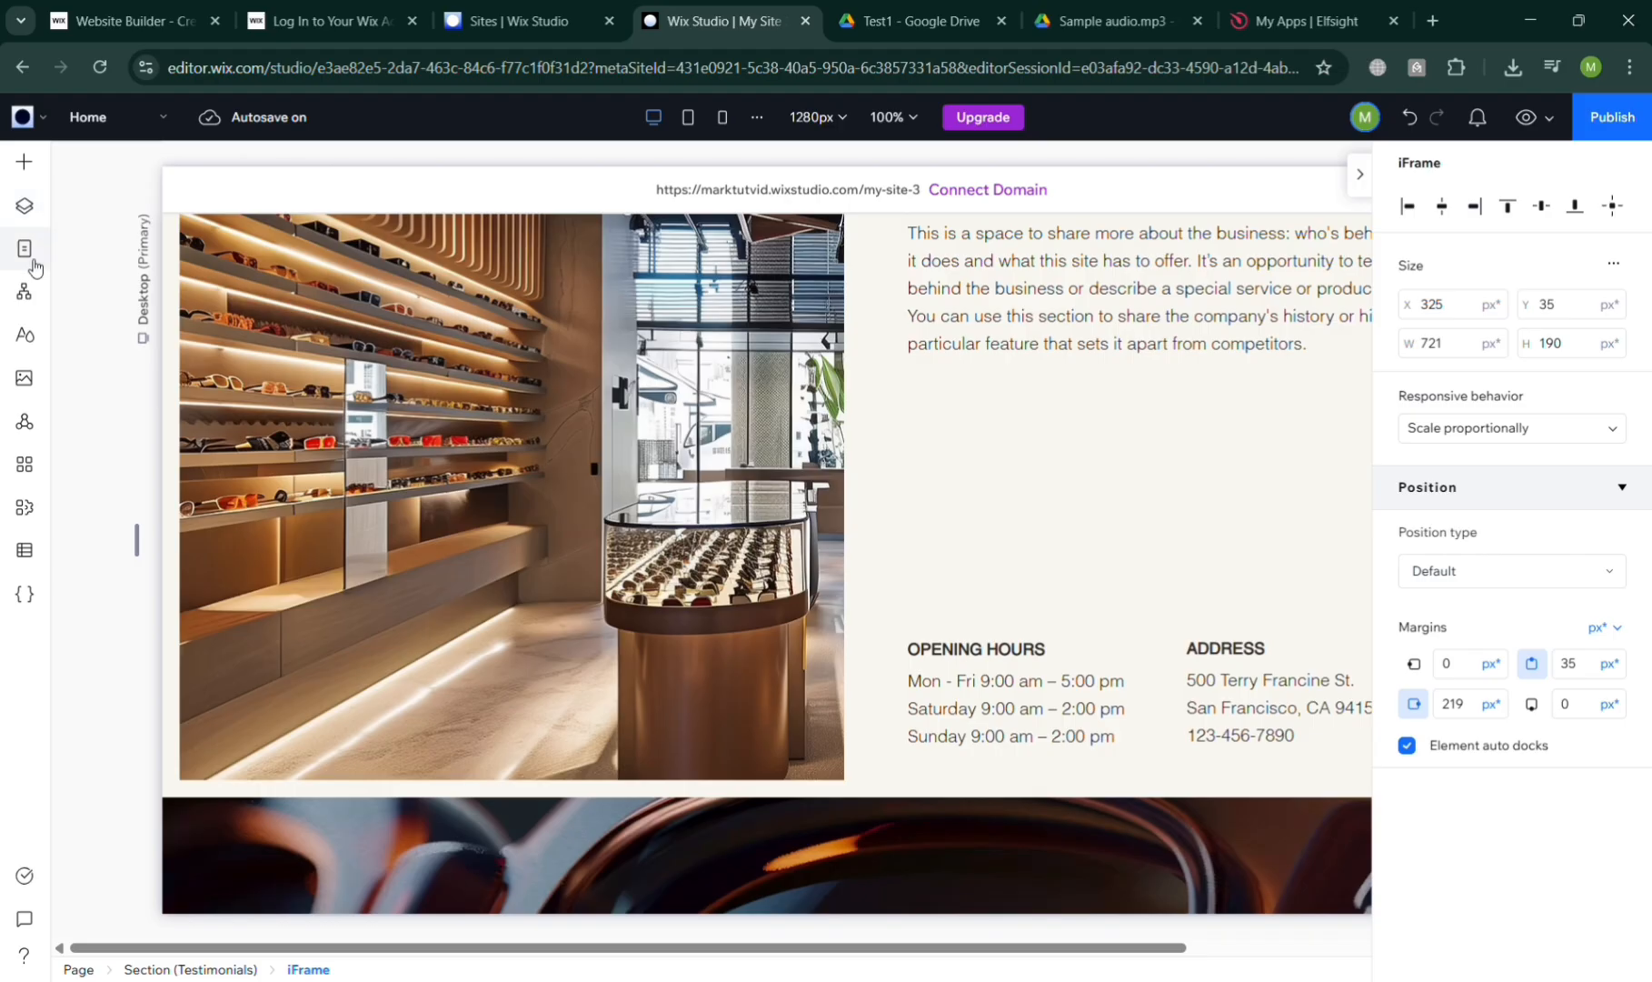
left_click(25, 164)
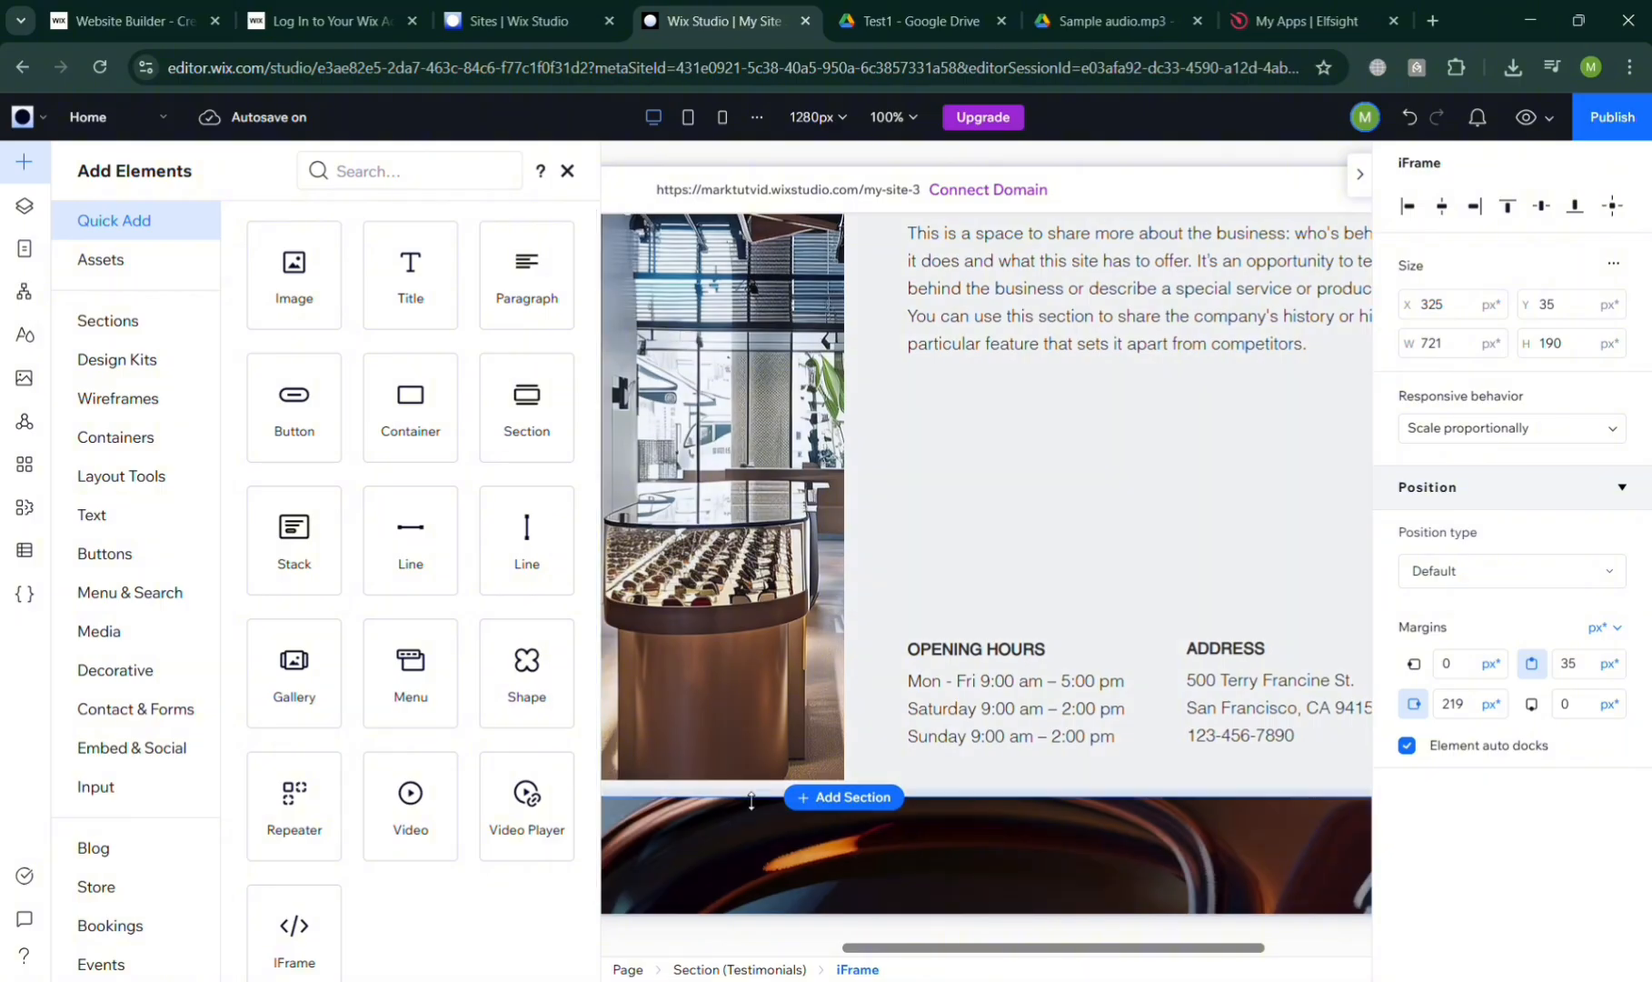
left_click(826, 797)
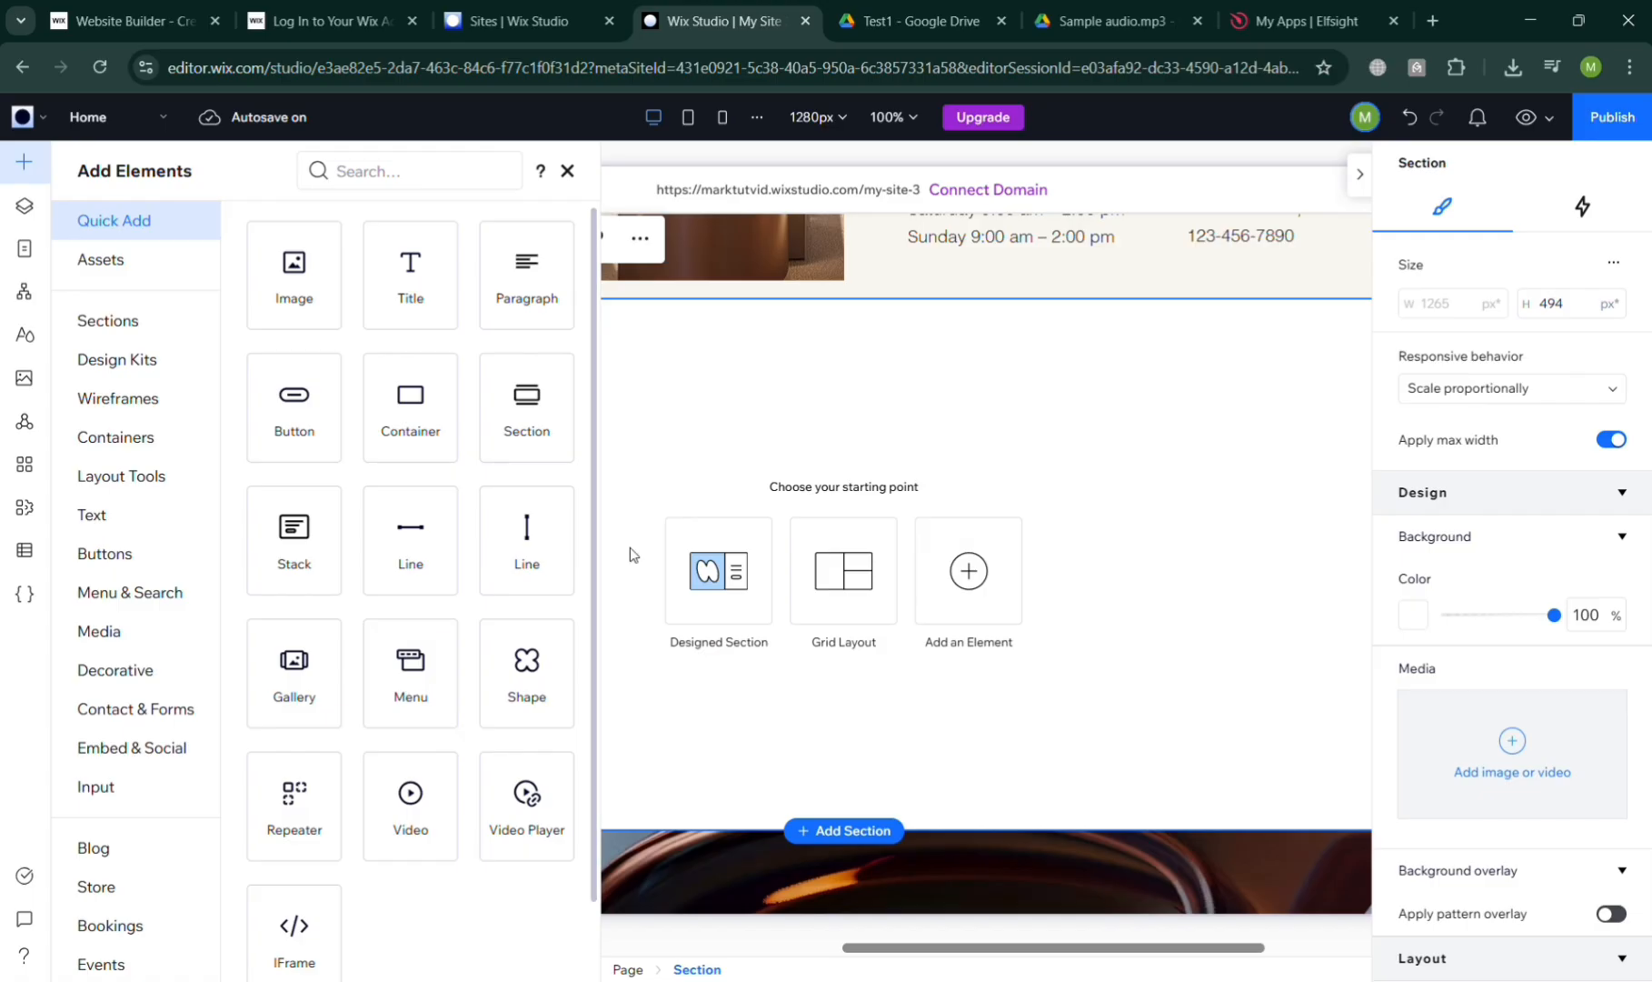
scroll(119, 479, "down", 2)
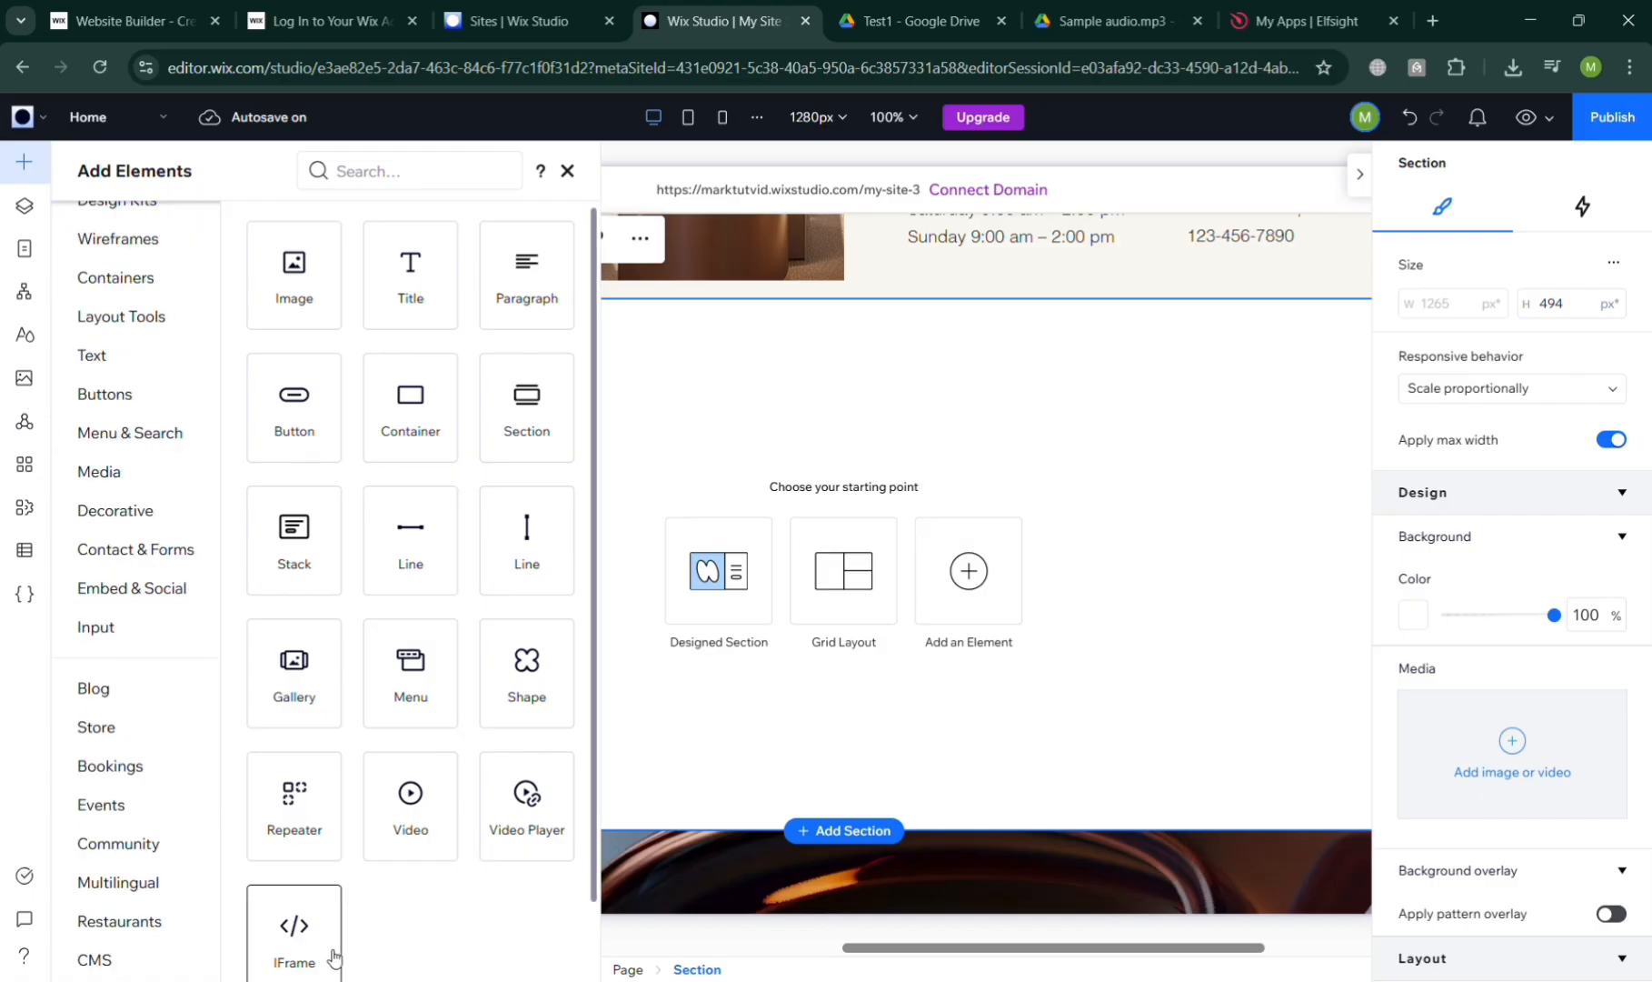
left_click_drag(334, 954, 850, 400)
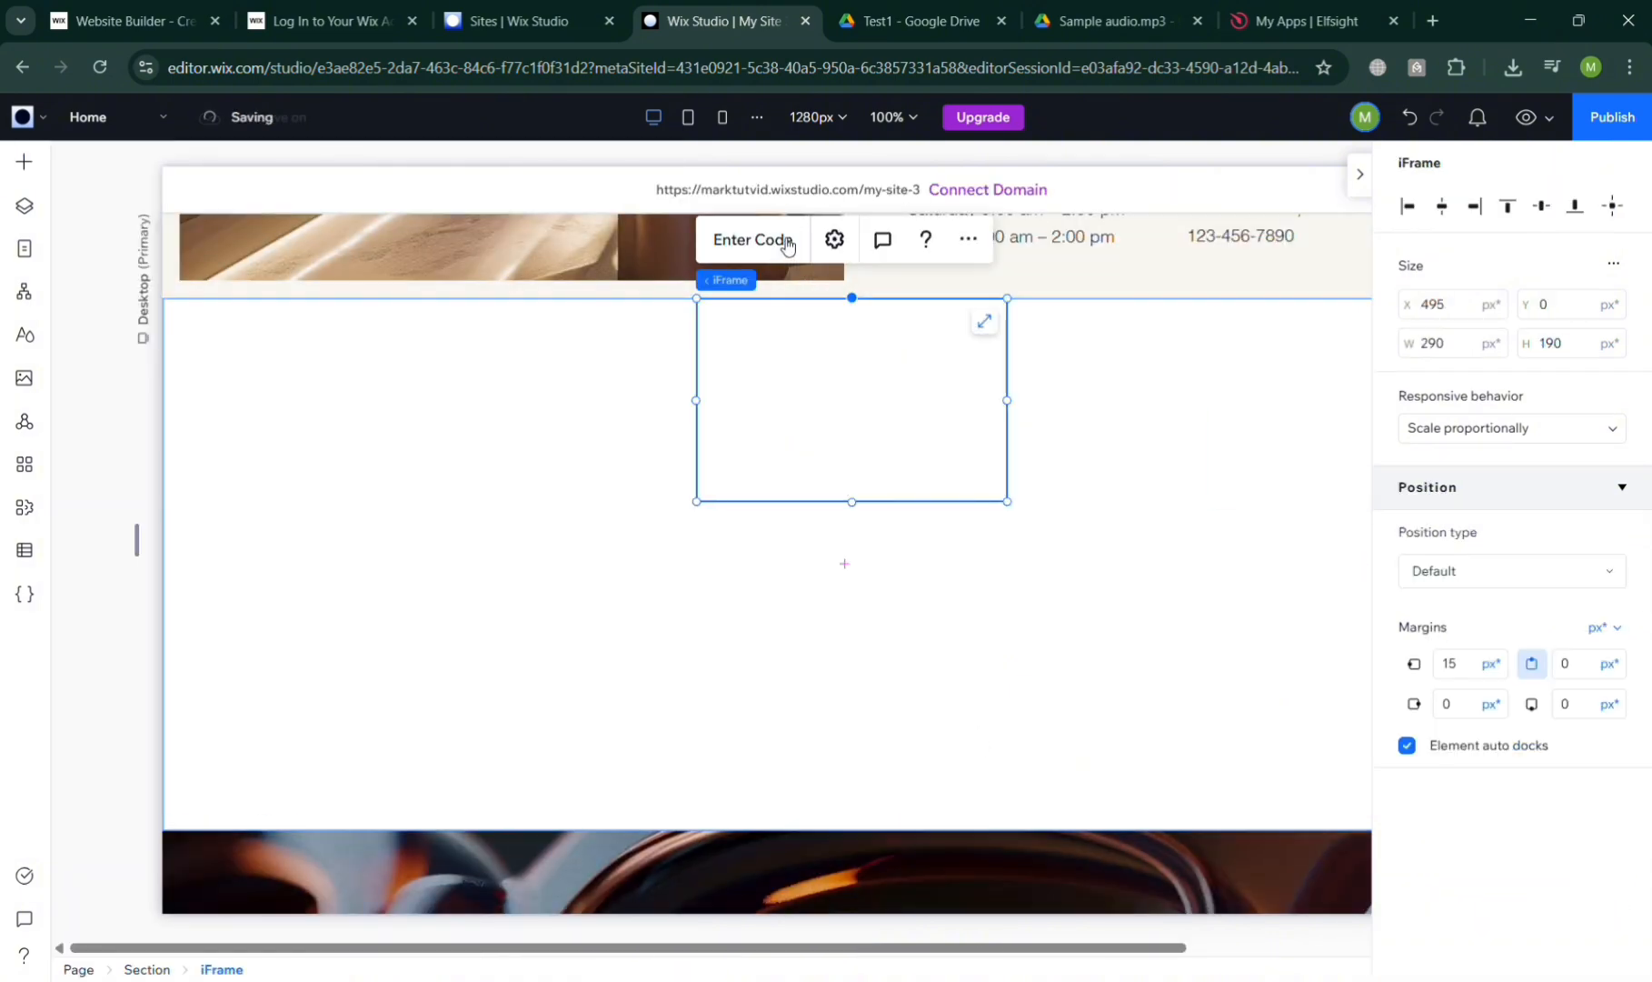
Embed the Elfsight audio player code in the new iFrame, then widen the iFrame toward the left
left_click(772, 241)
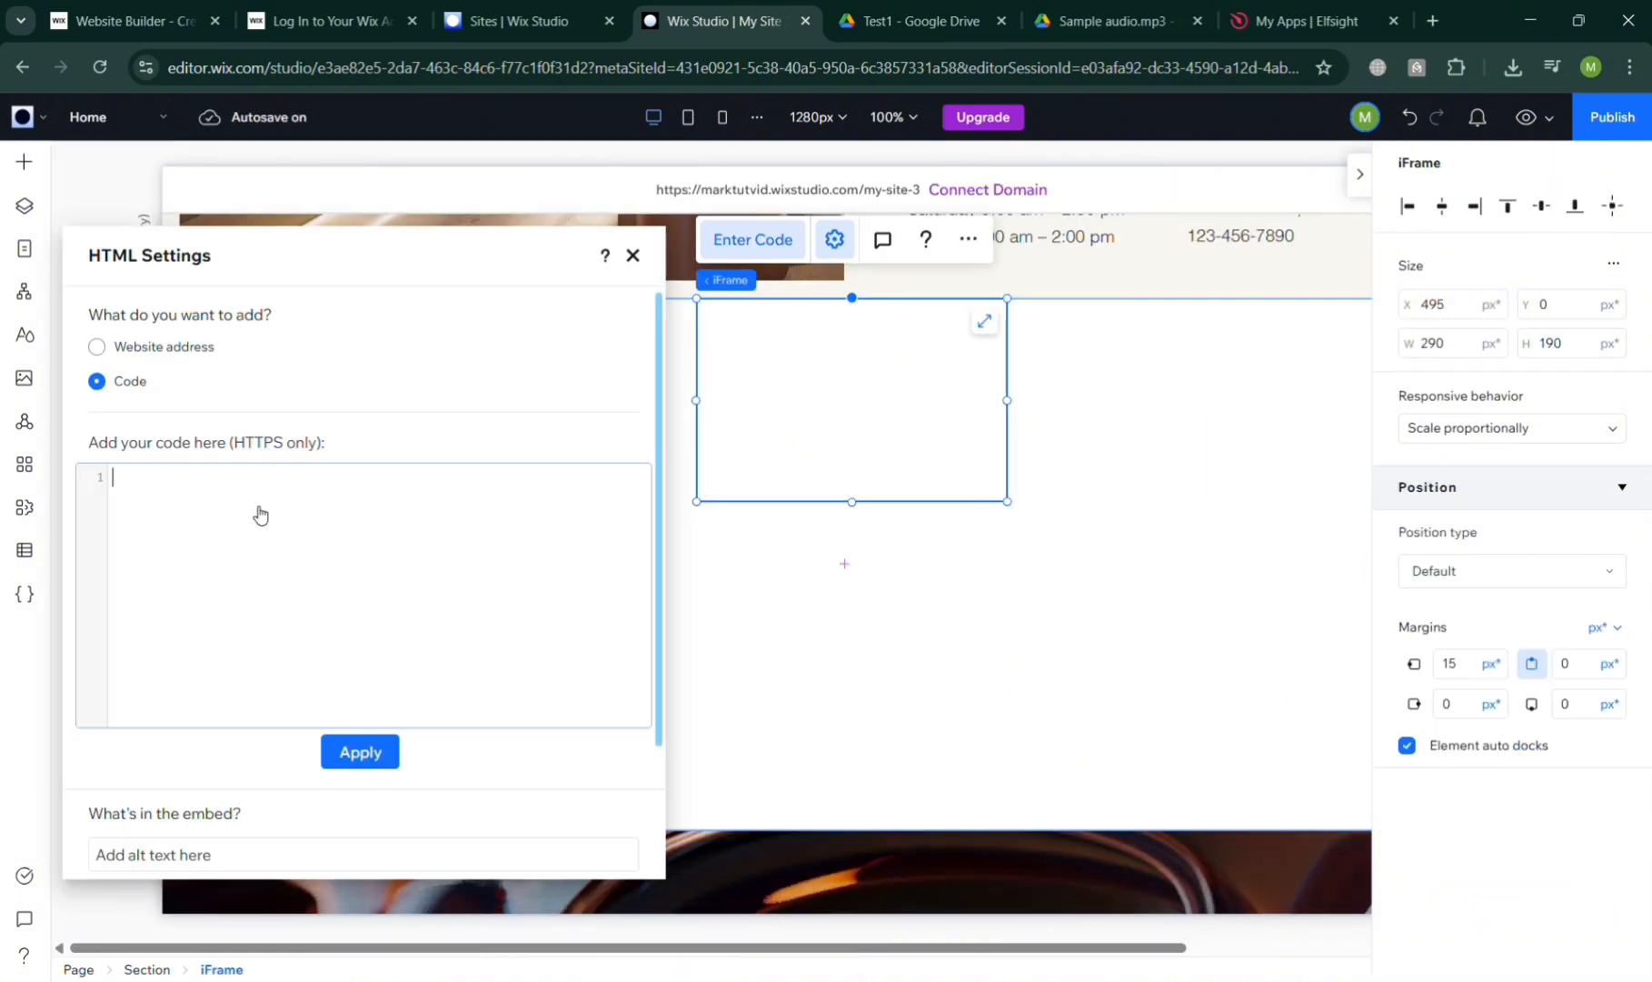
type("<!-- Elfsight Audio Player | Untitled Audio Player --> <script src=\"https://elfsightcdn.com/platform.js\" async></script> <div class=\"elfsight-app-dbbb9d79-32b0-425d-ab55-c2fc27b909eb\" data-elfsight-app-lazy></div>")
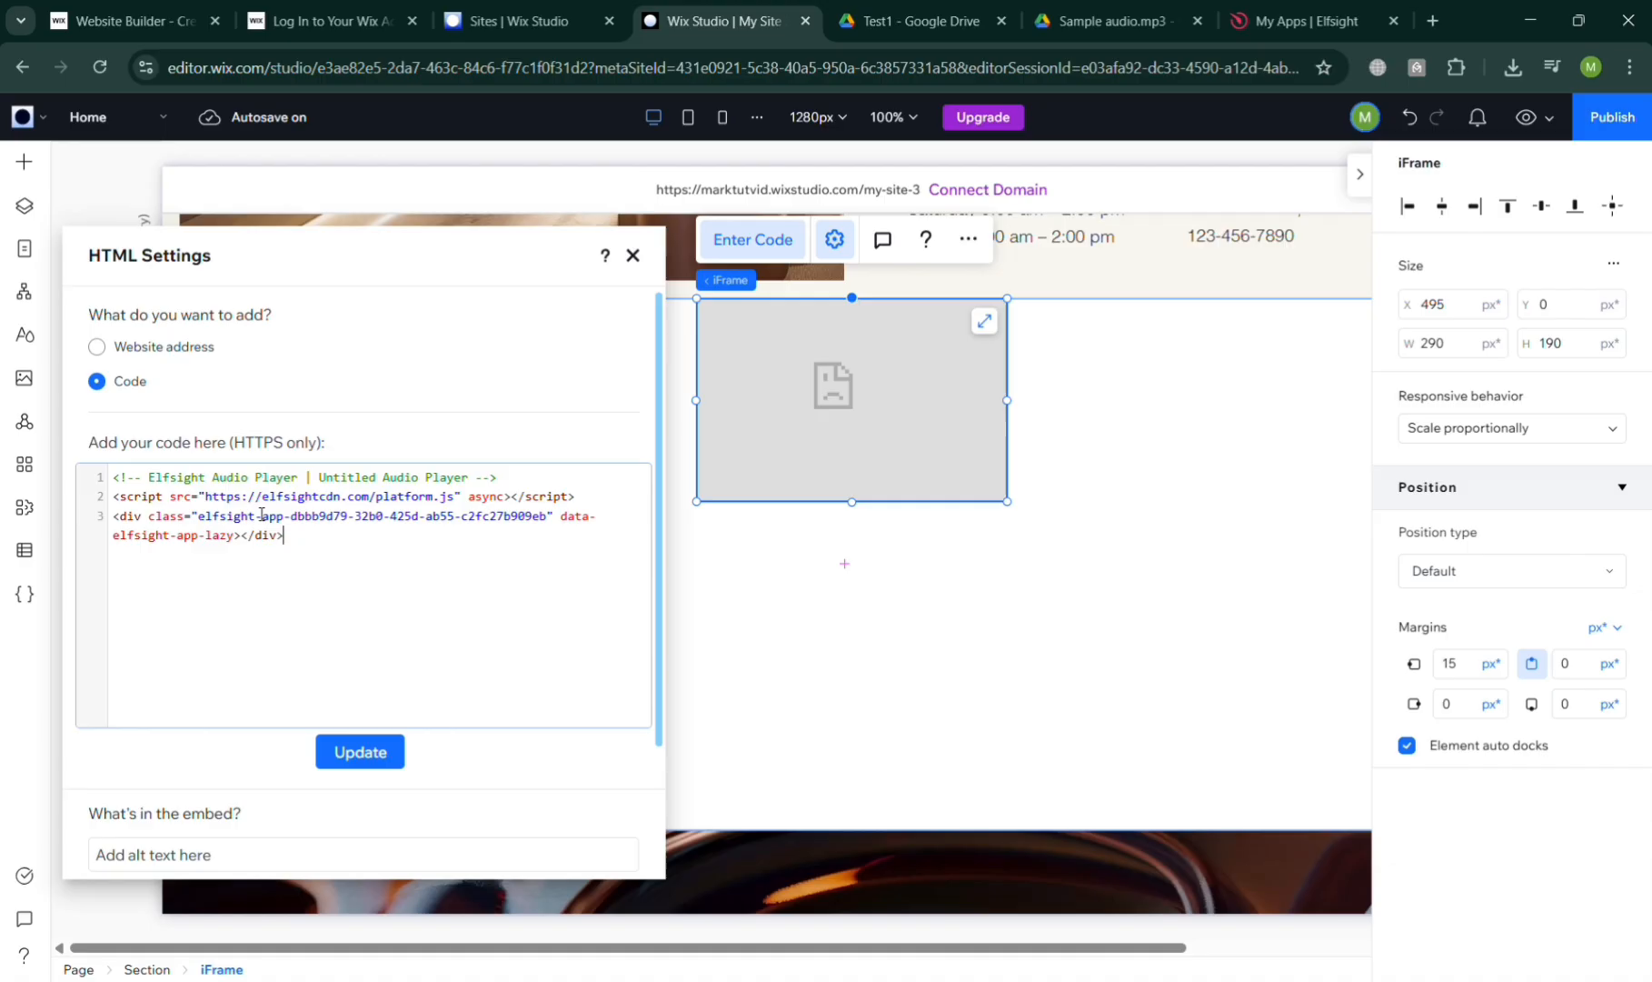
left_click(361, 752)
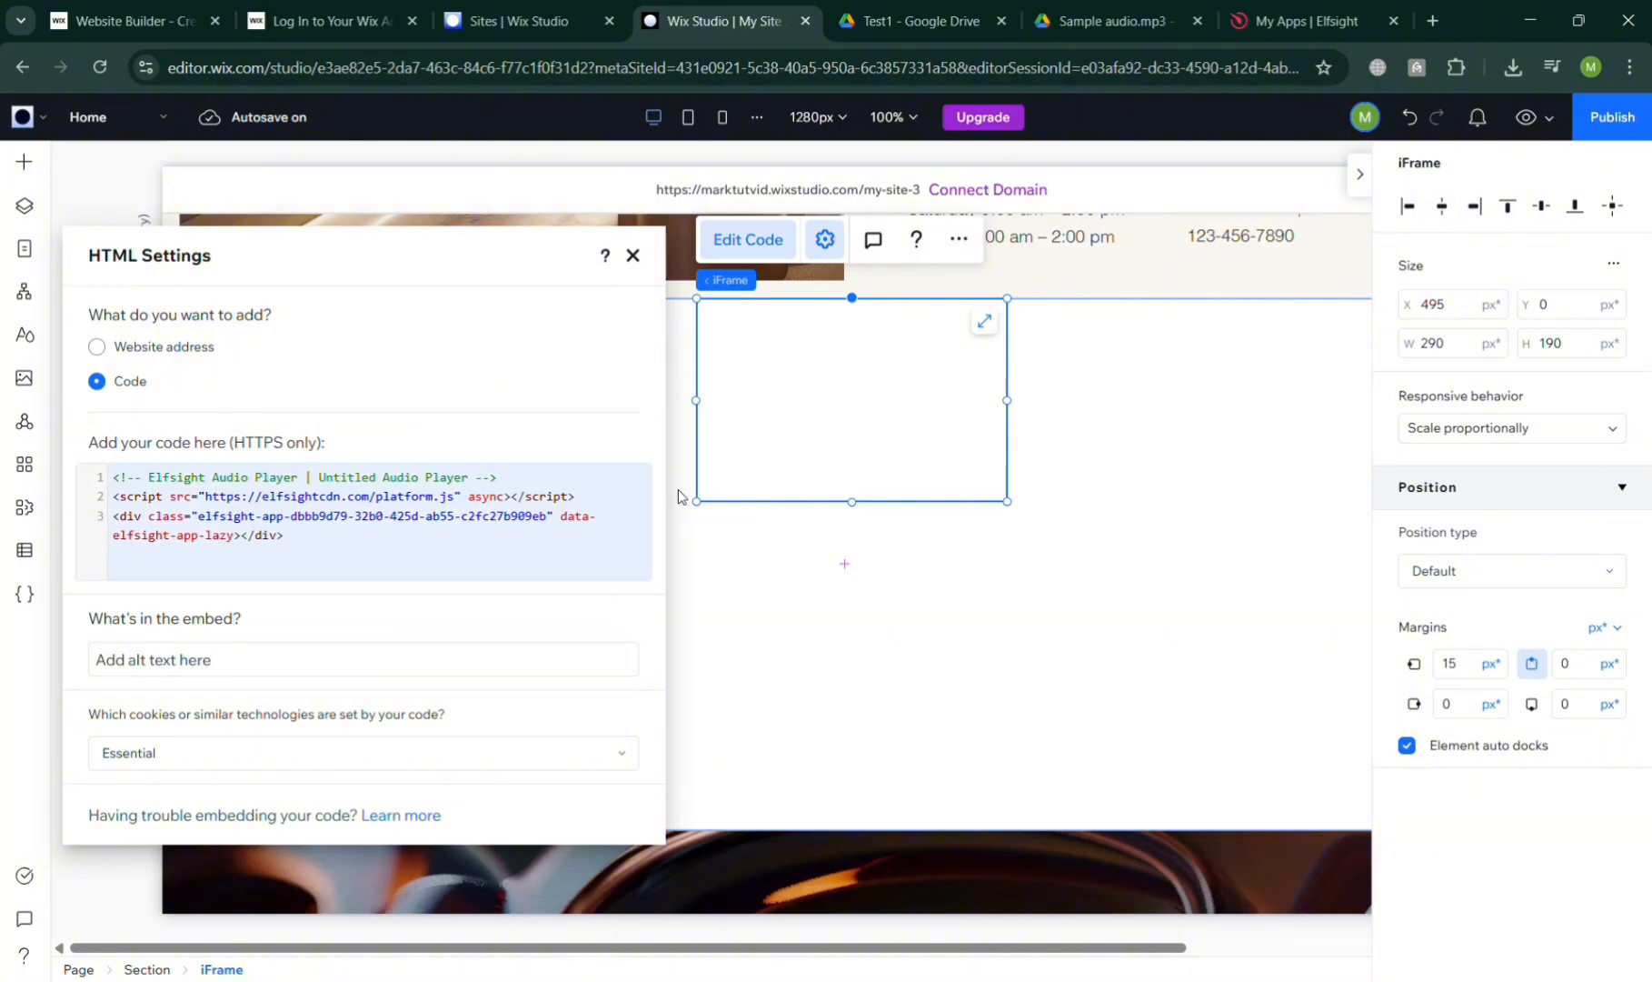
left_click(633, 256)
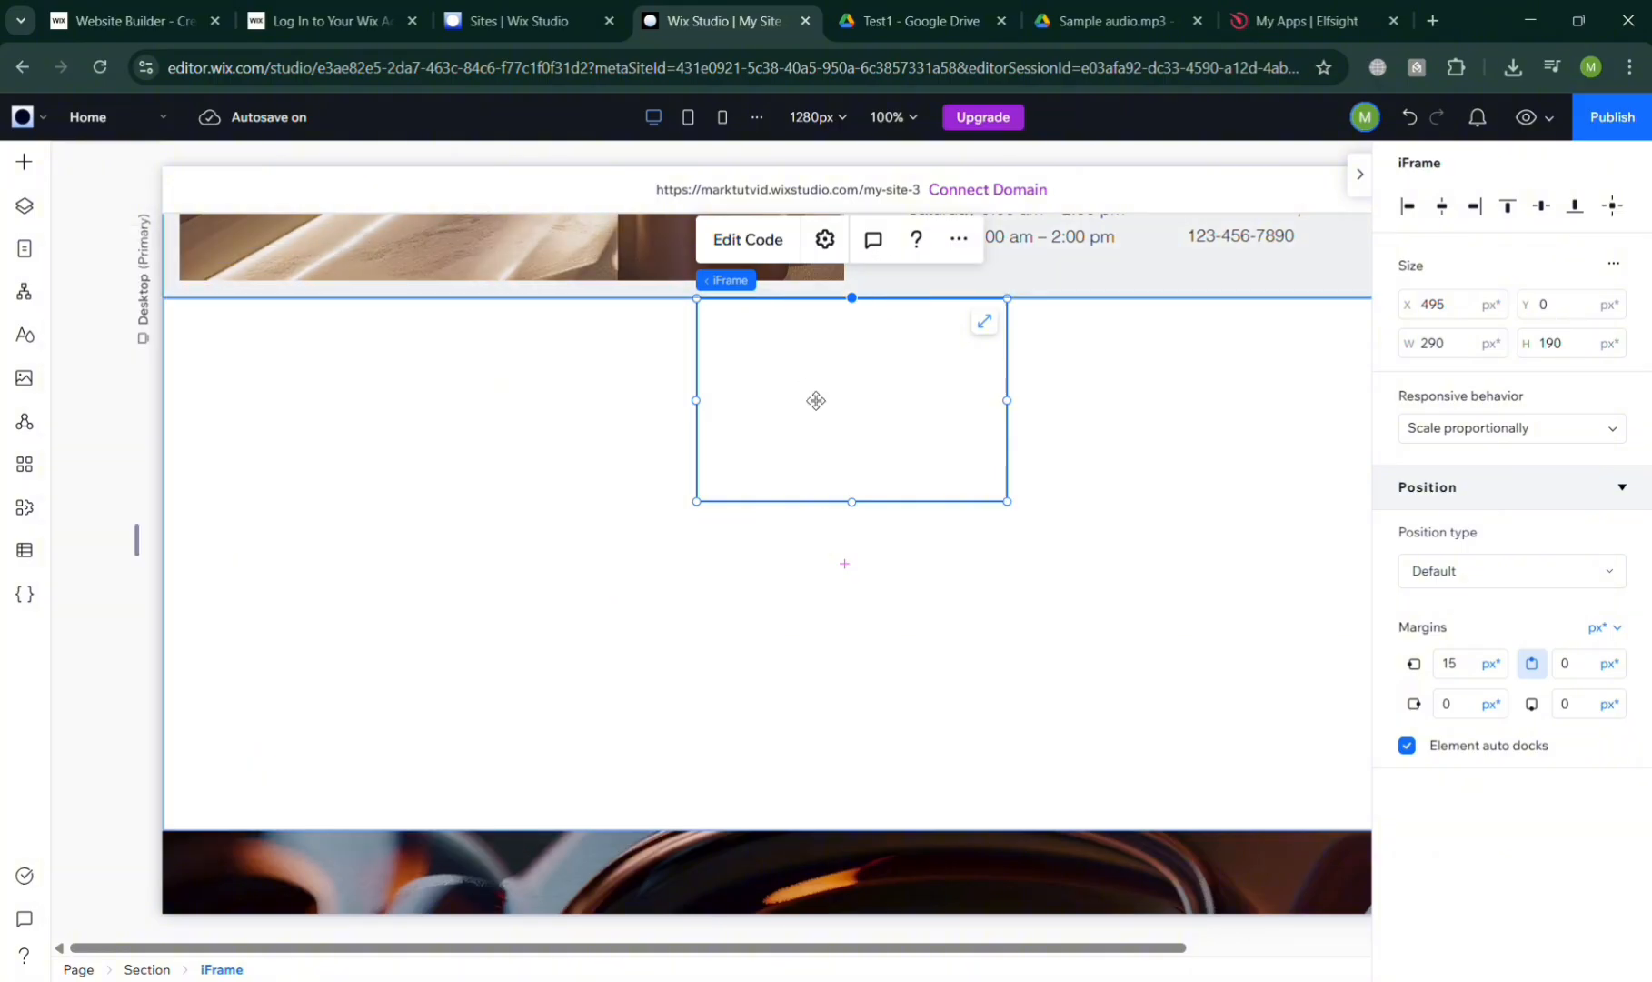
left_click_drag(710, 401, 375, 381)
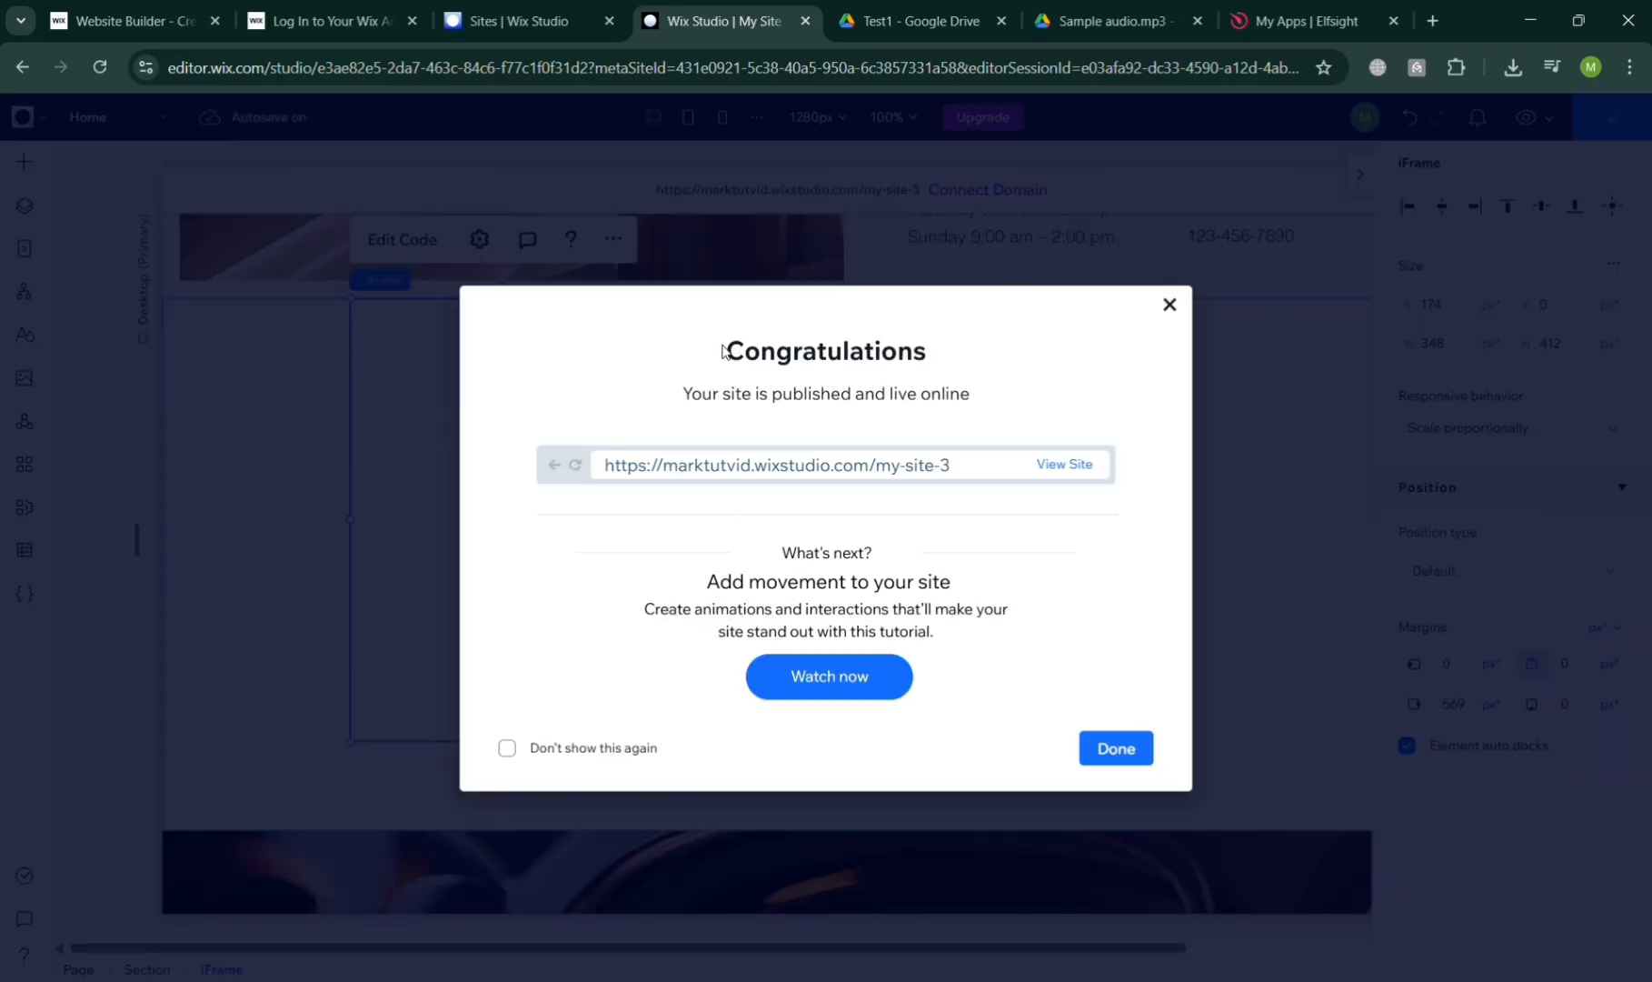
View the newly published DAZI site live in its own browser tab
left_click(1083, 465)
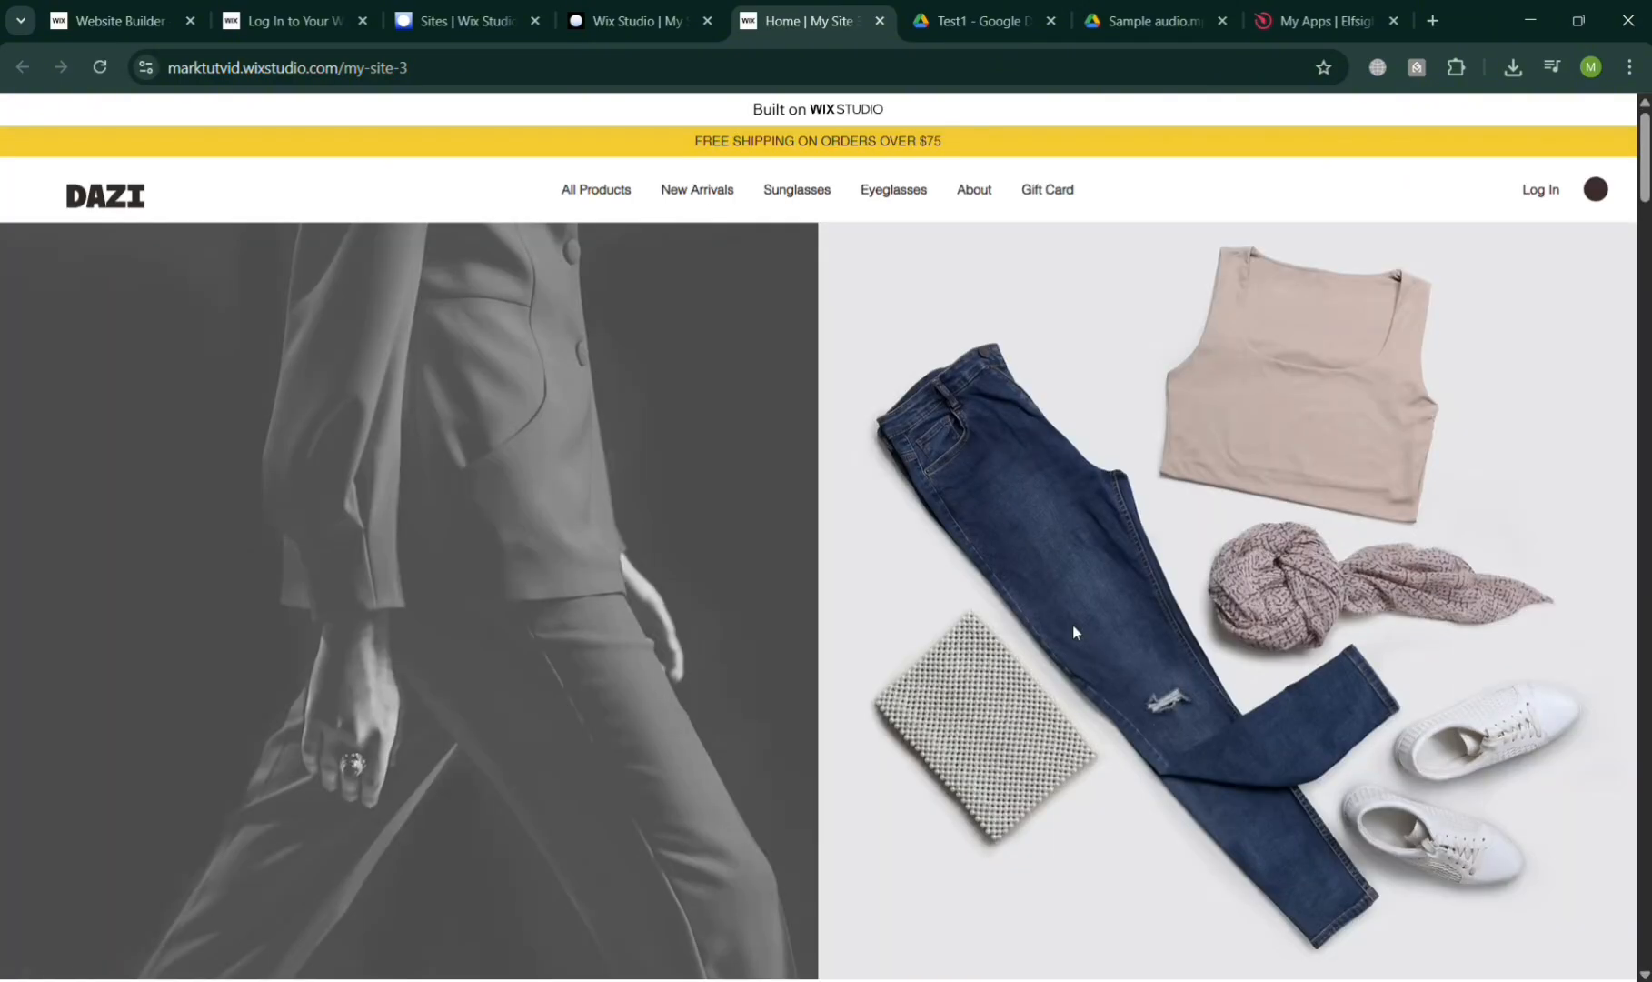
Check the testimonial audio and Elfsight player on the live page, advancing the player to 'Mantra'
scroll(1073, 625, "down", 5)
scroll(1072, 632, "down", 5)
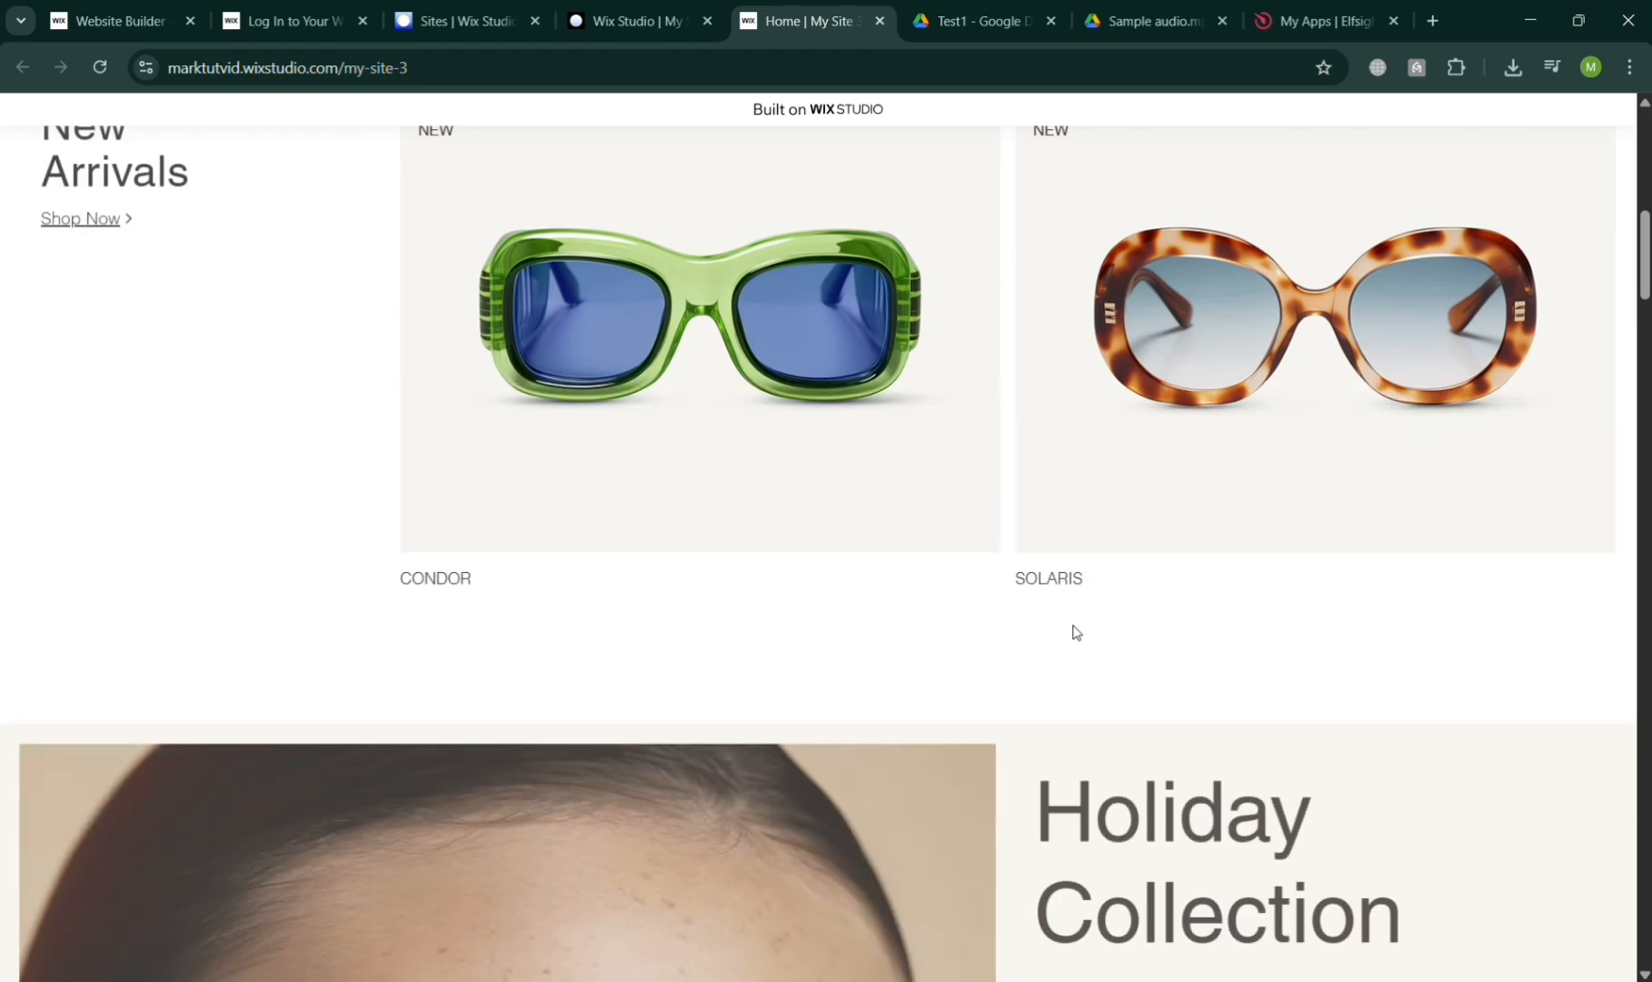
scroll(1073, 632, "down", 5)
scroll(1075, 631, "down", 15)
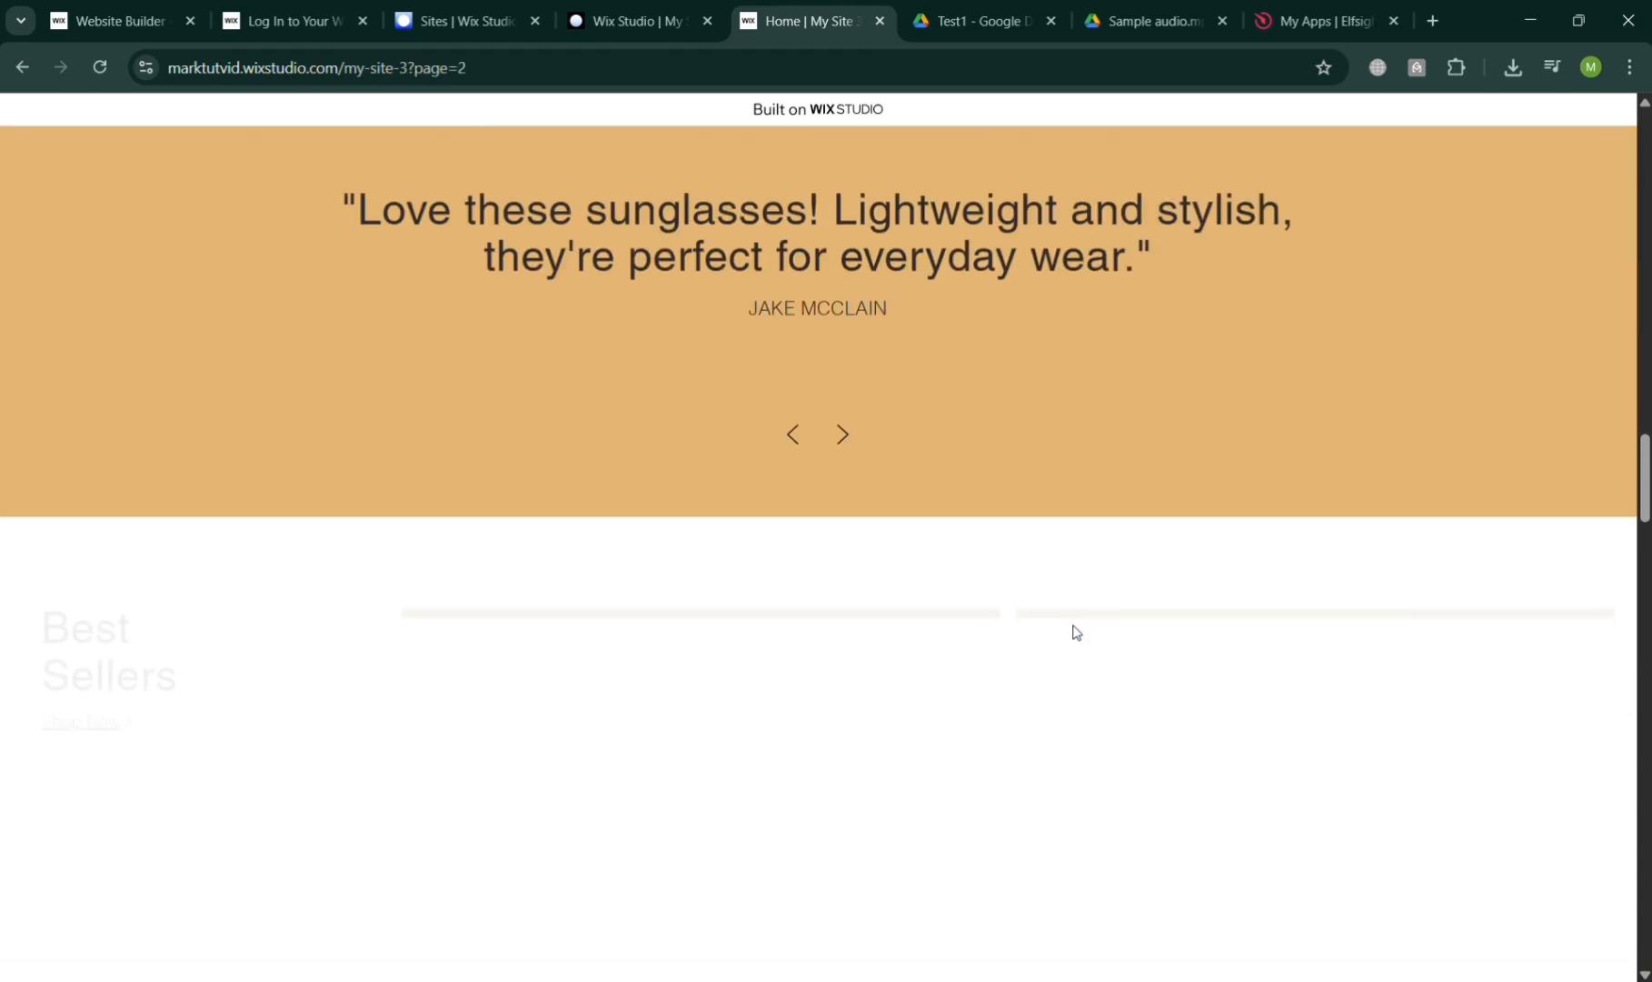
scroll(1080, 634, "up", 5)
scroll(1080, 634, "down", 2)
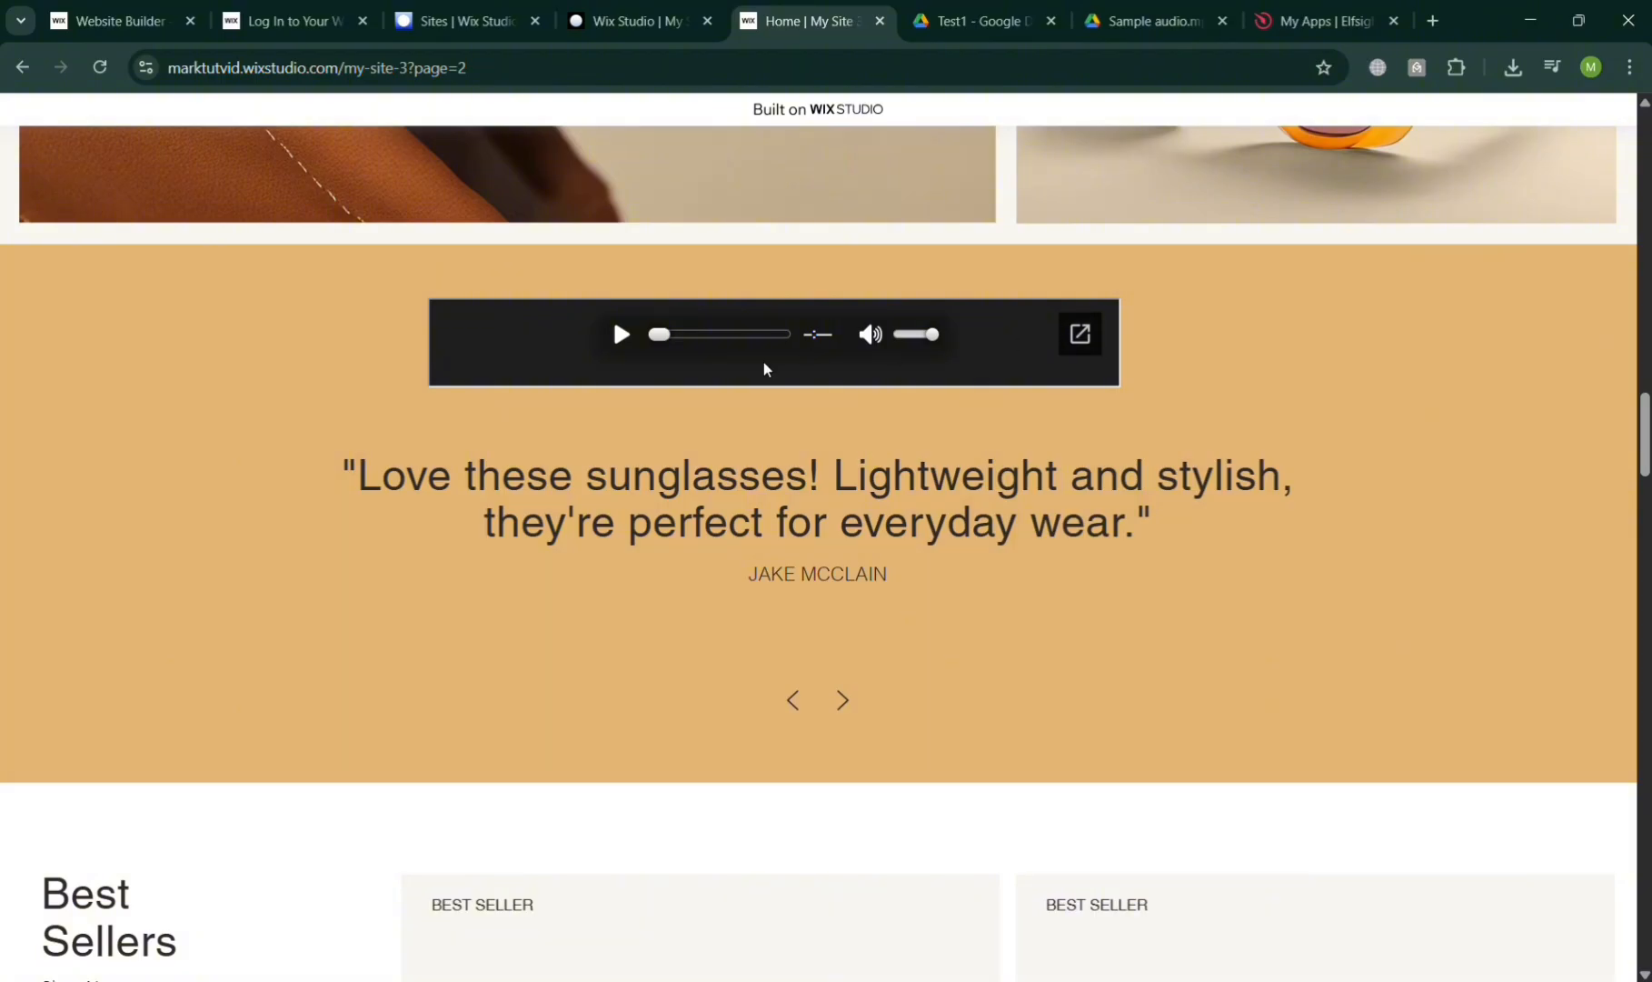
scroll(744, 511, "down", 15)
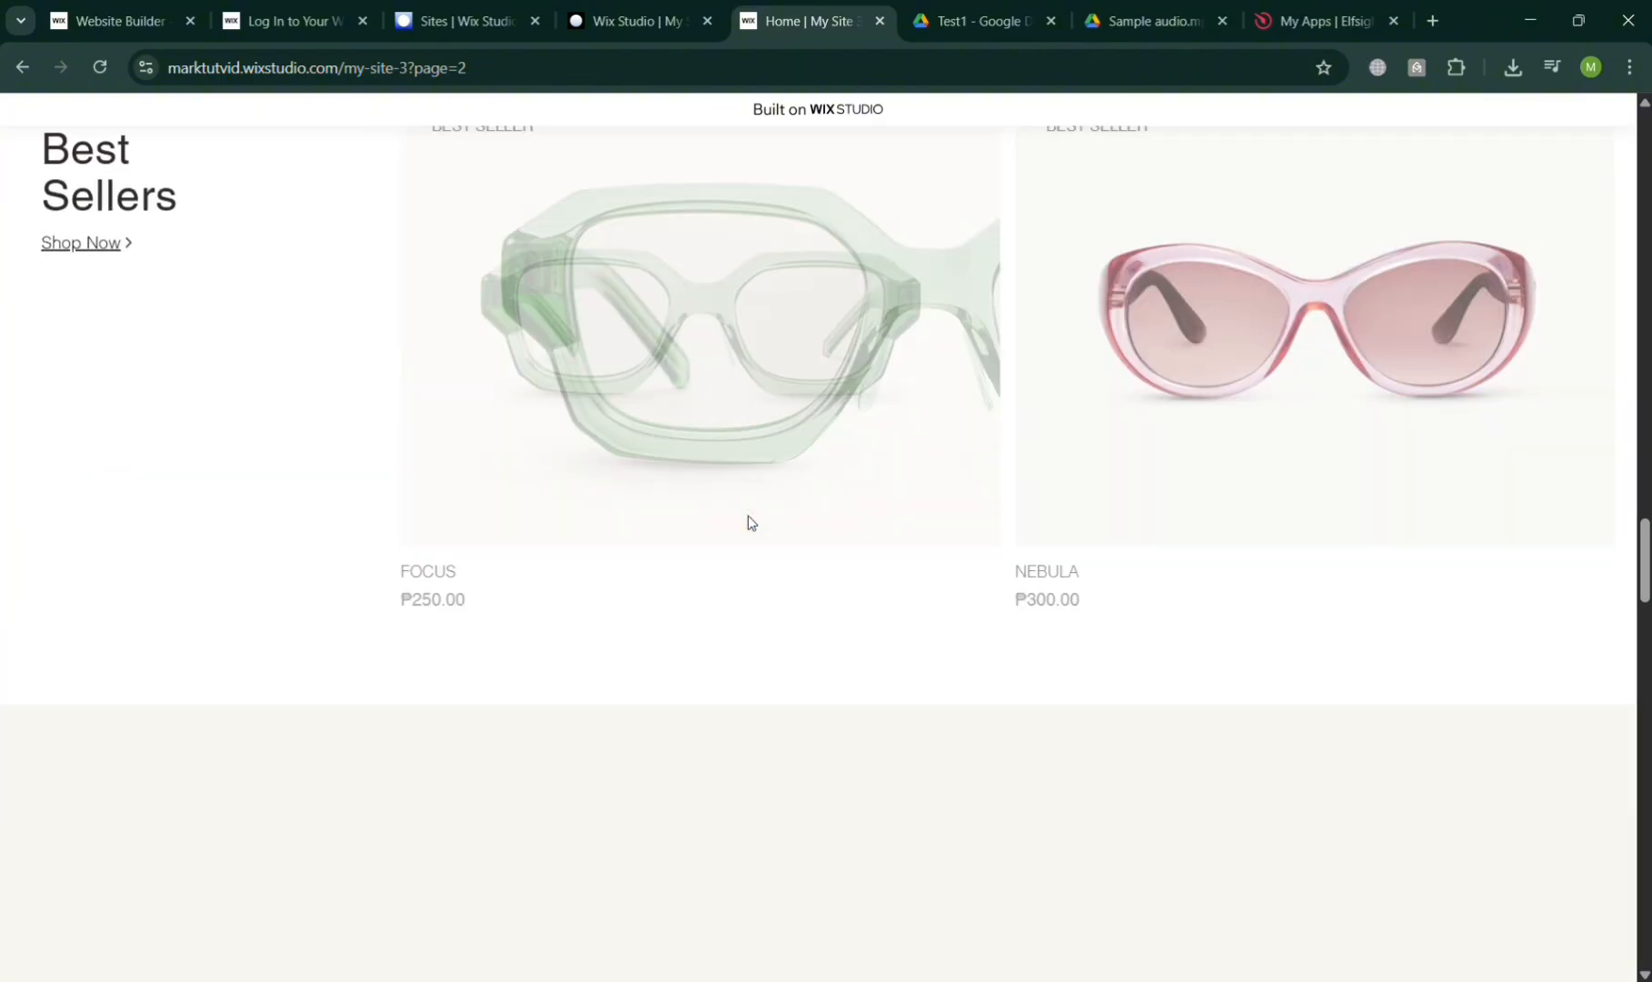
scroll(748, 520, "up", 10)
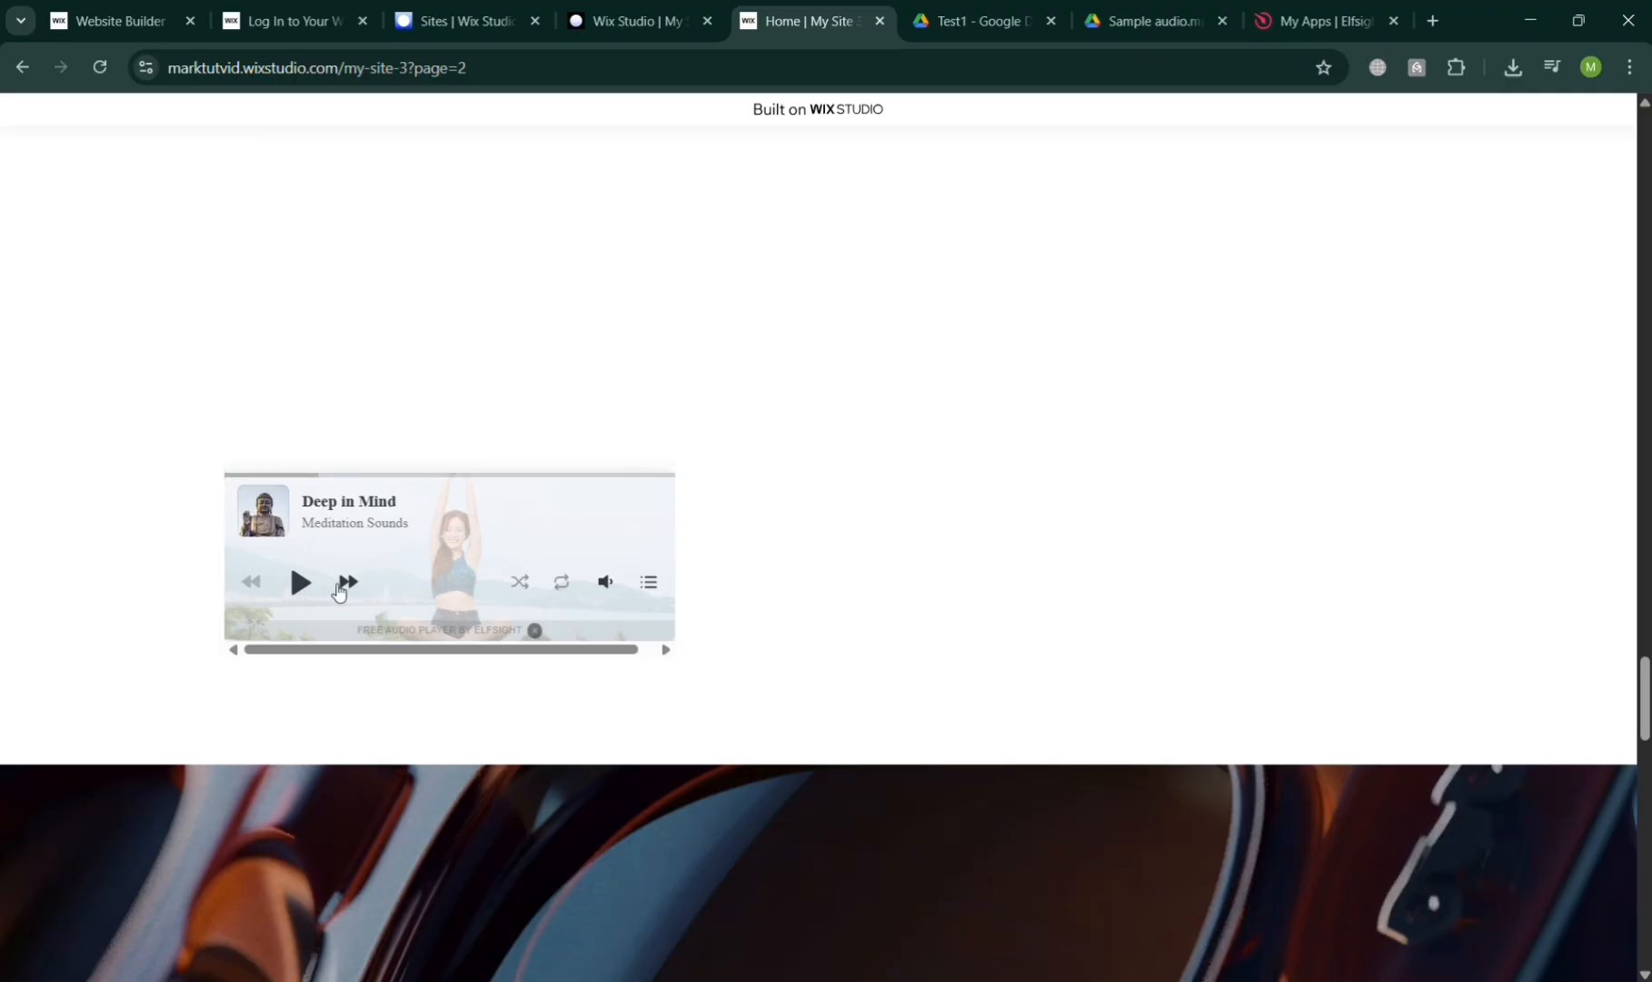
left_click(348, 583)
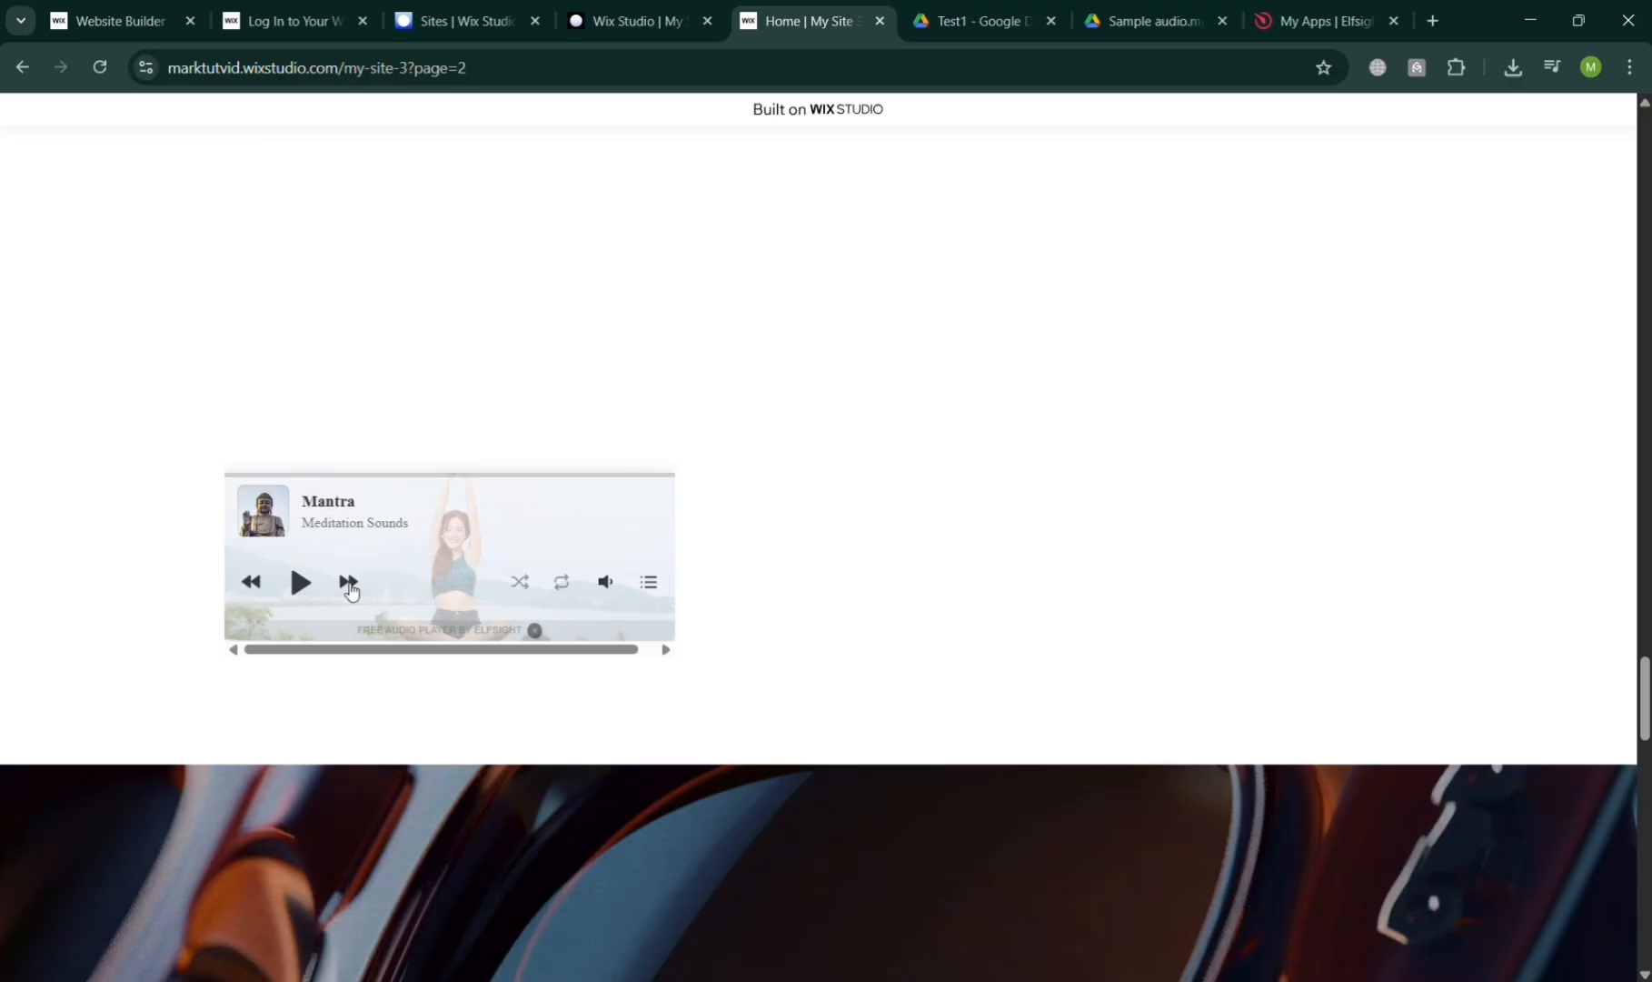